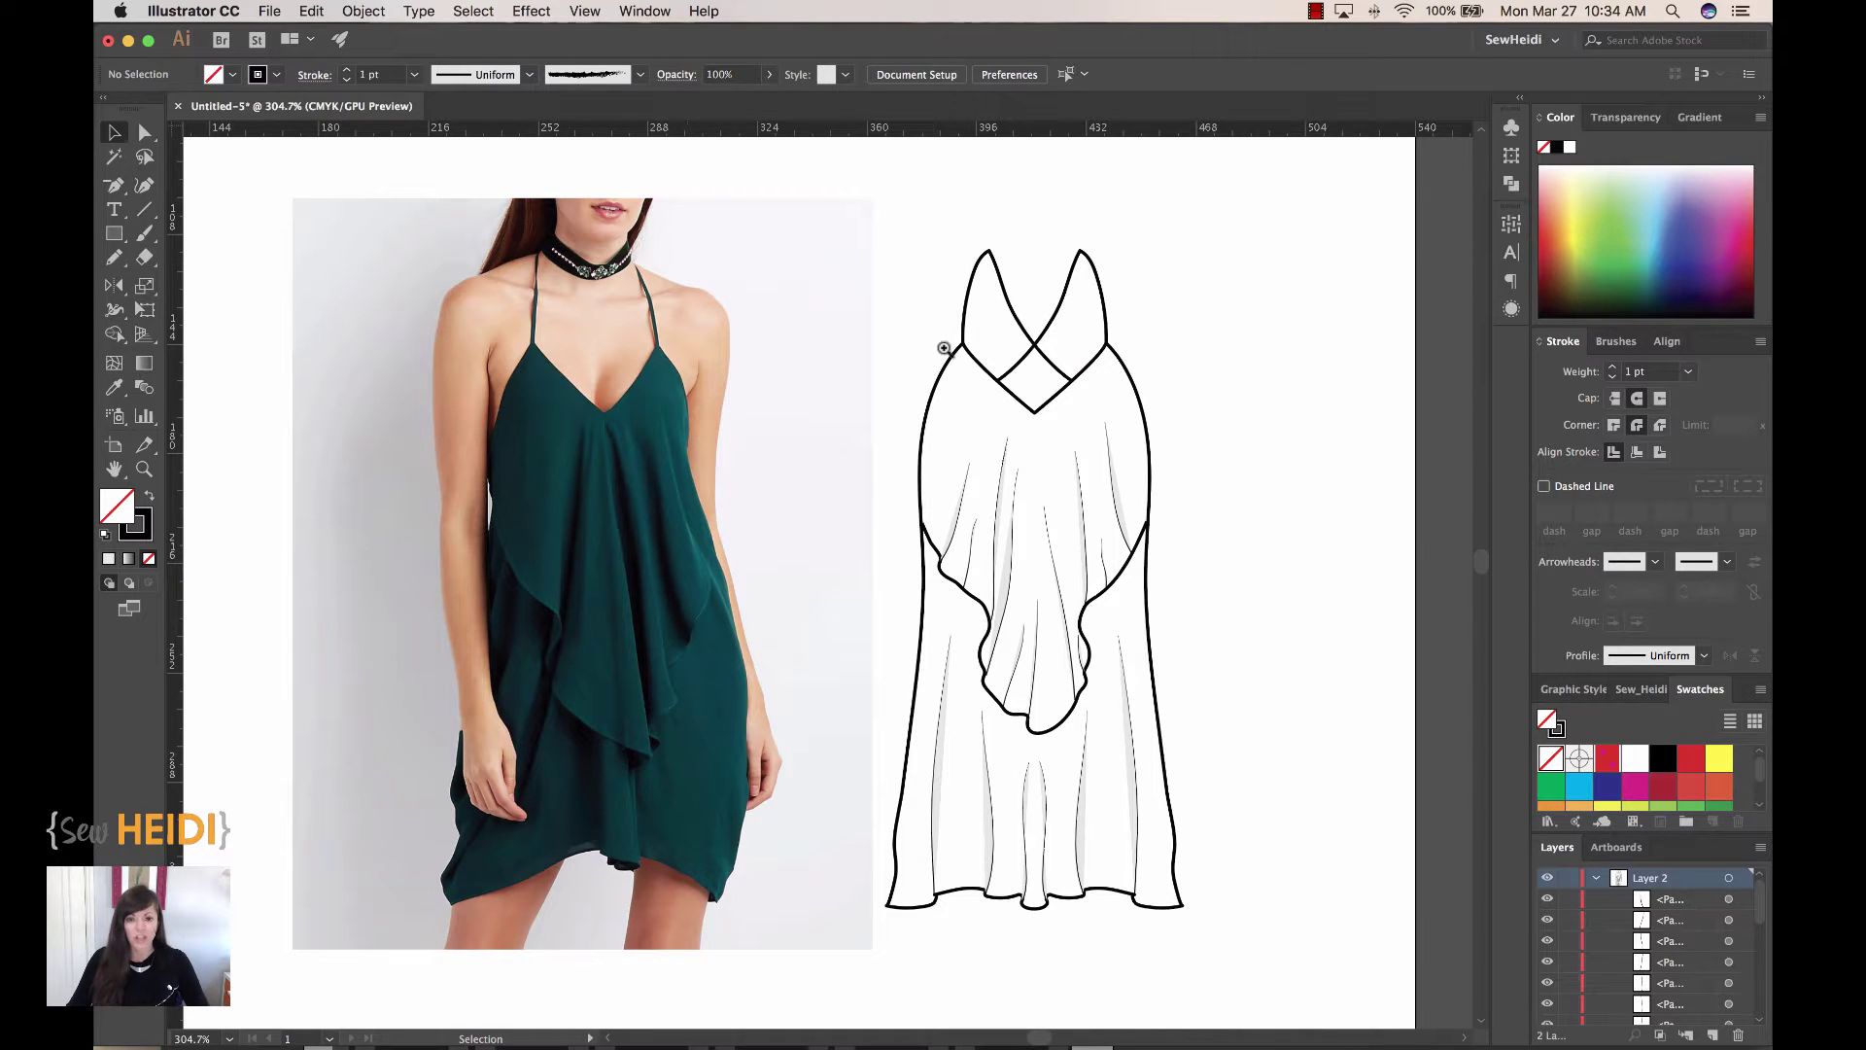
Step: Zoom in to about 366% on the ruffle dress flat sketch
key("z")
left_click_drag(877, 222, 1252, 972)
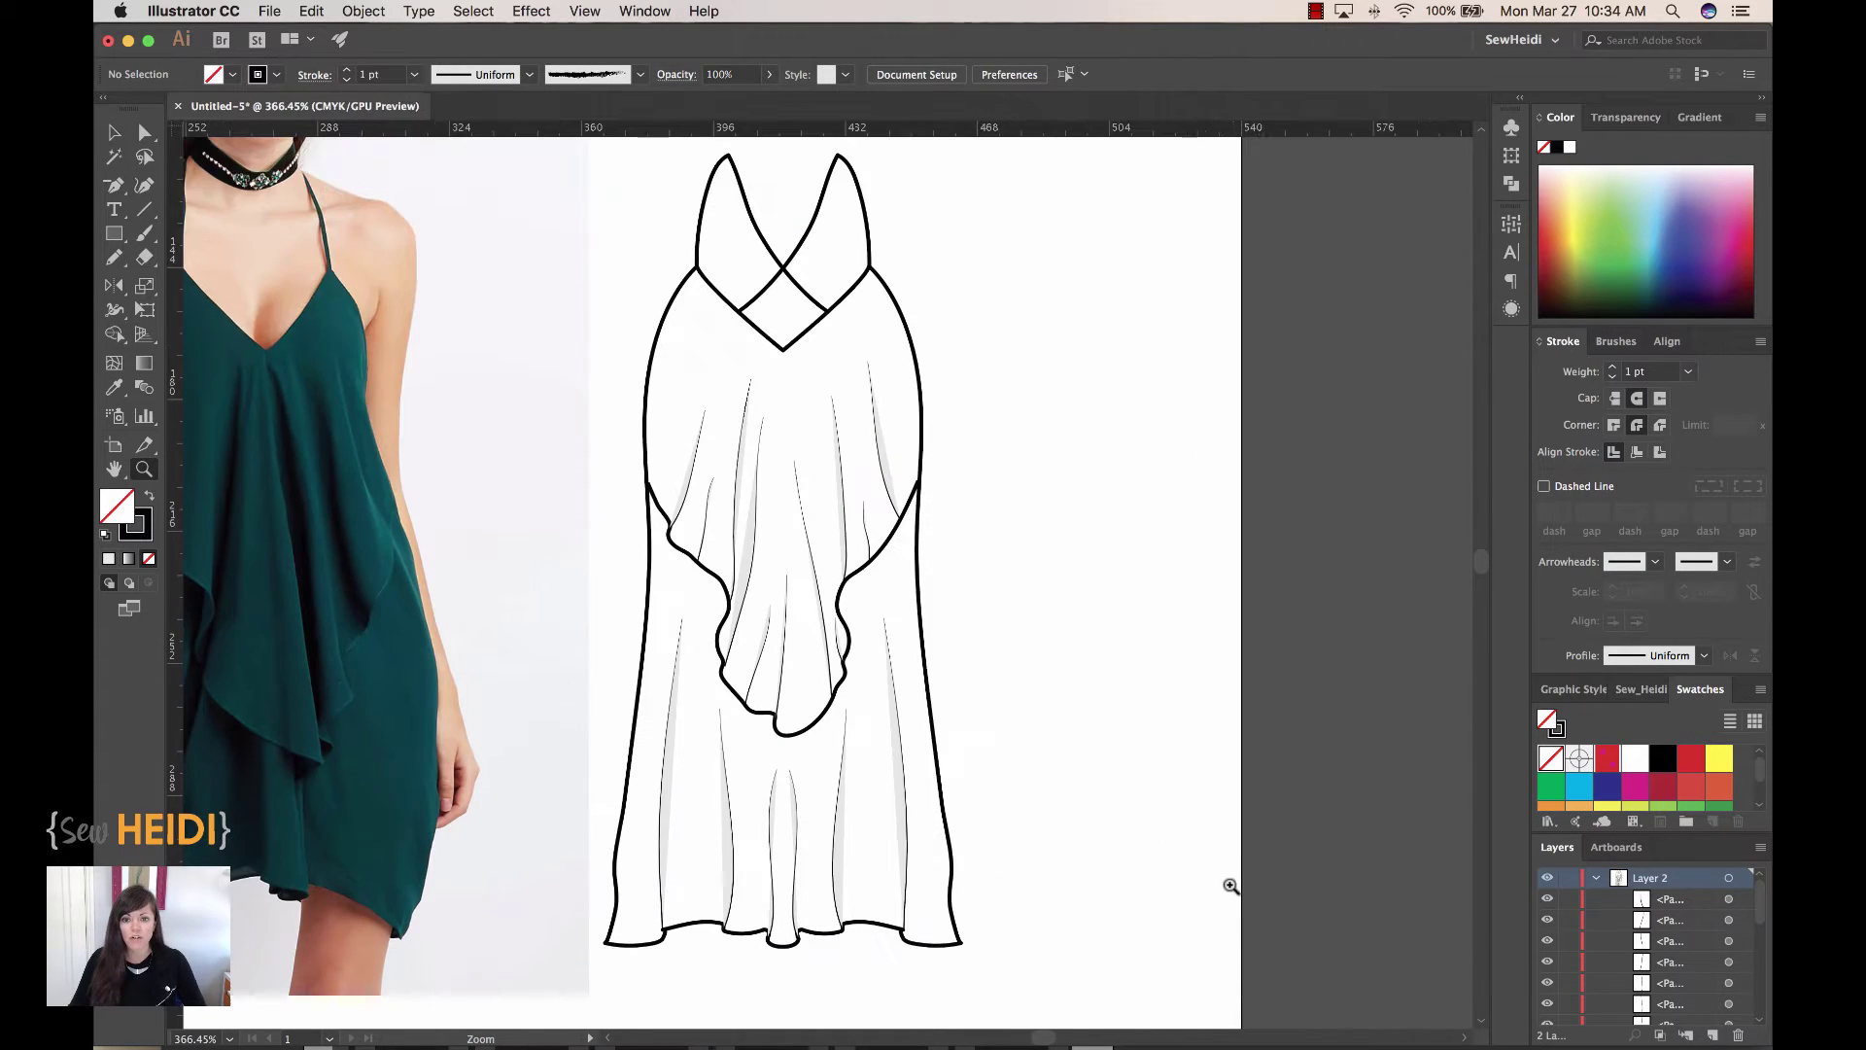
key("v")
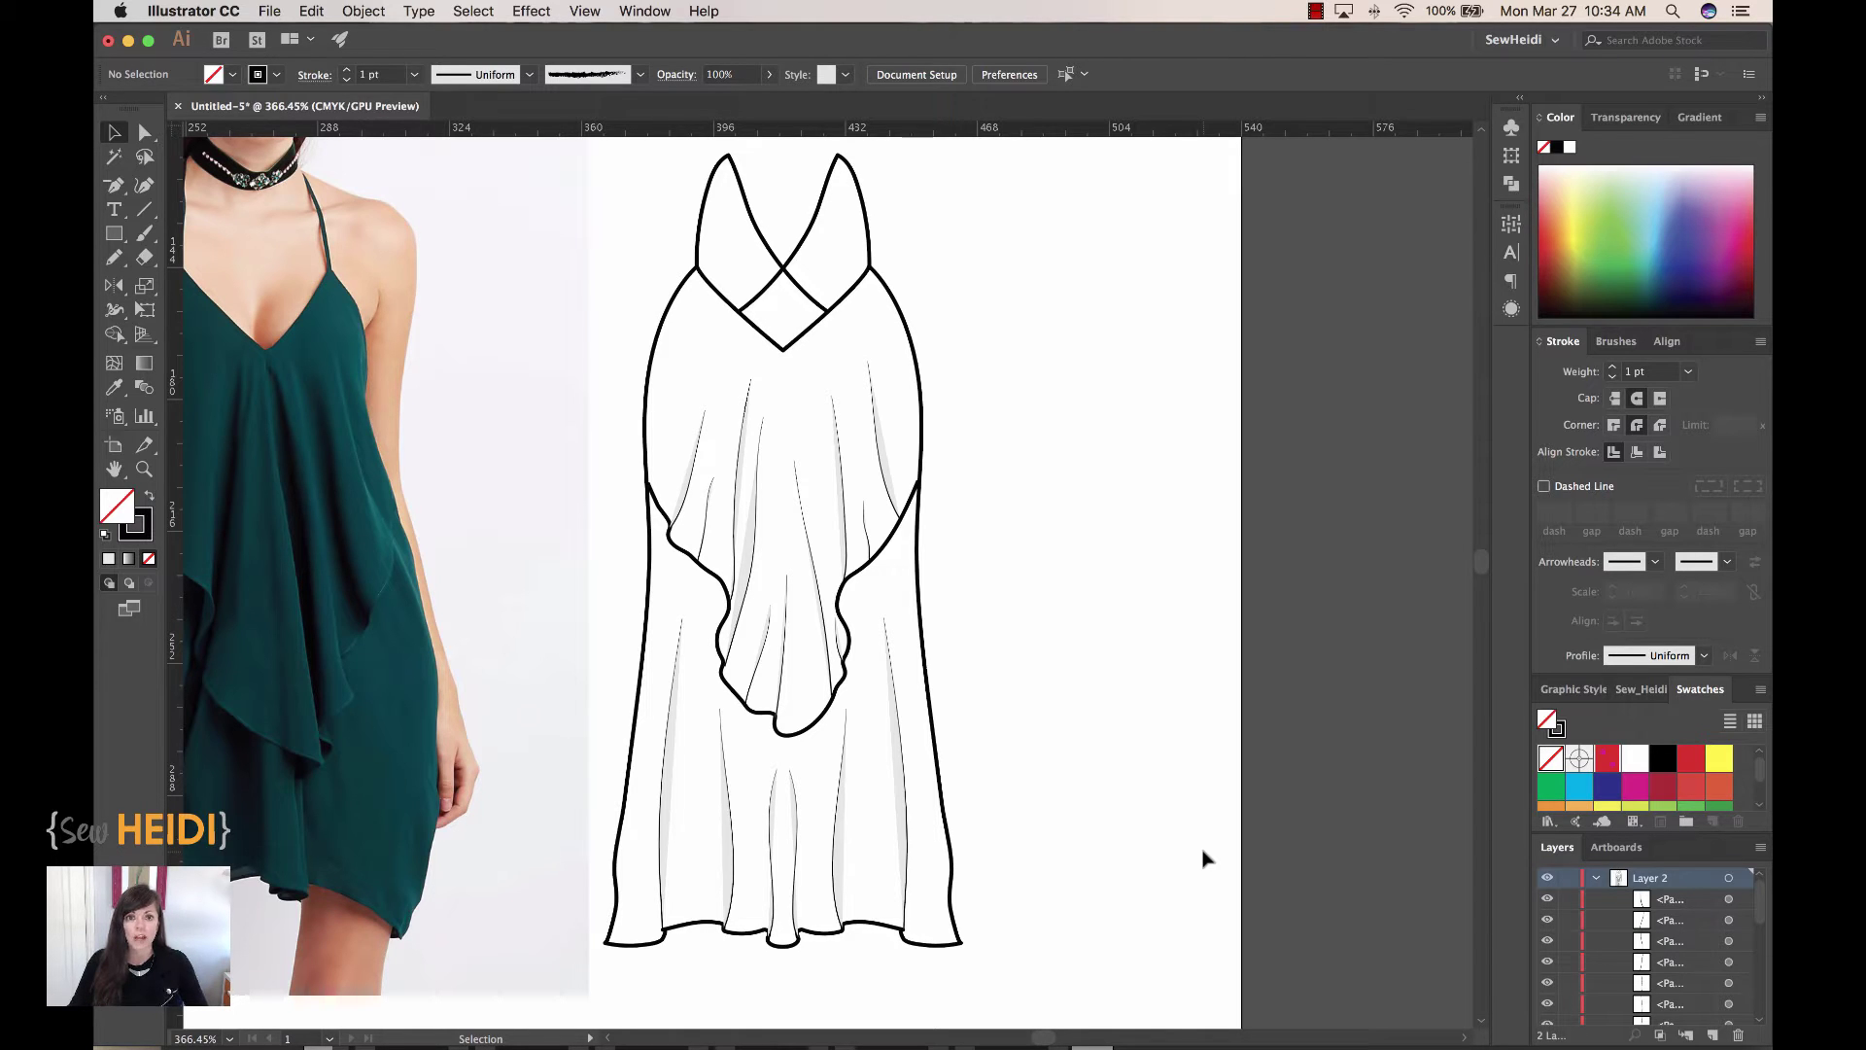
left_click(917, 610)
mouse_move(917, 610)
left_mouse_down()
mouse_move(1062, 649)
mouse_move(1302, 610)
mouse_move(1324, 574)
left_mouse_up()
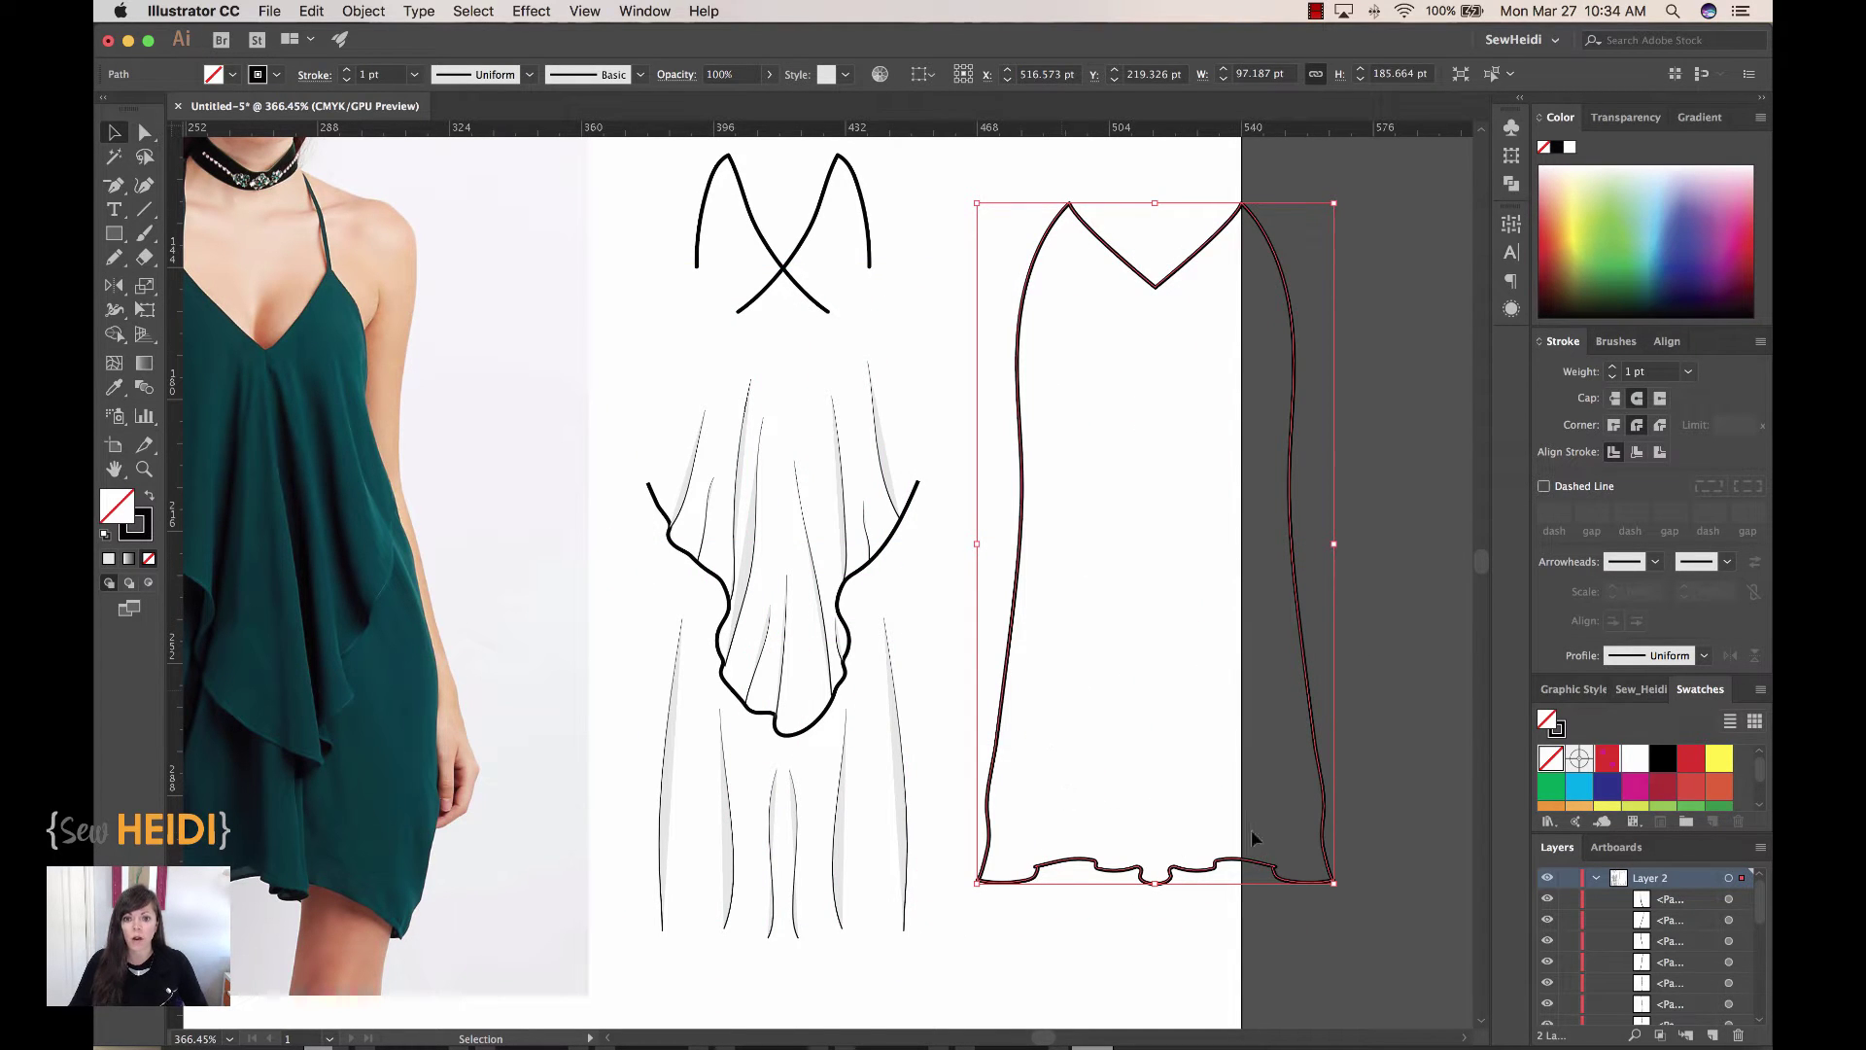
key("super+z")
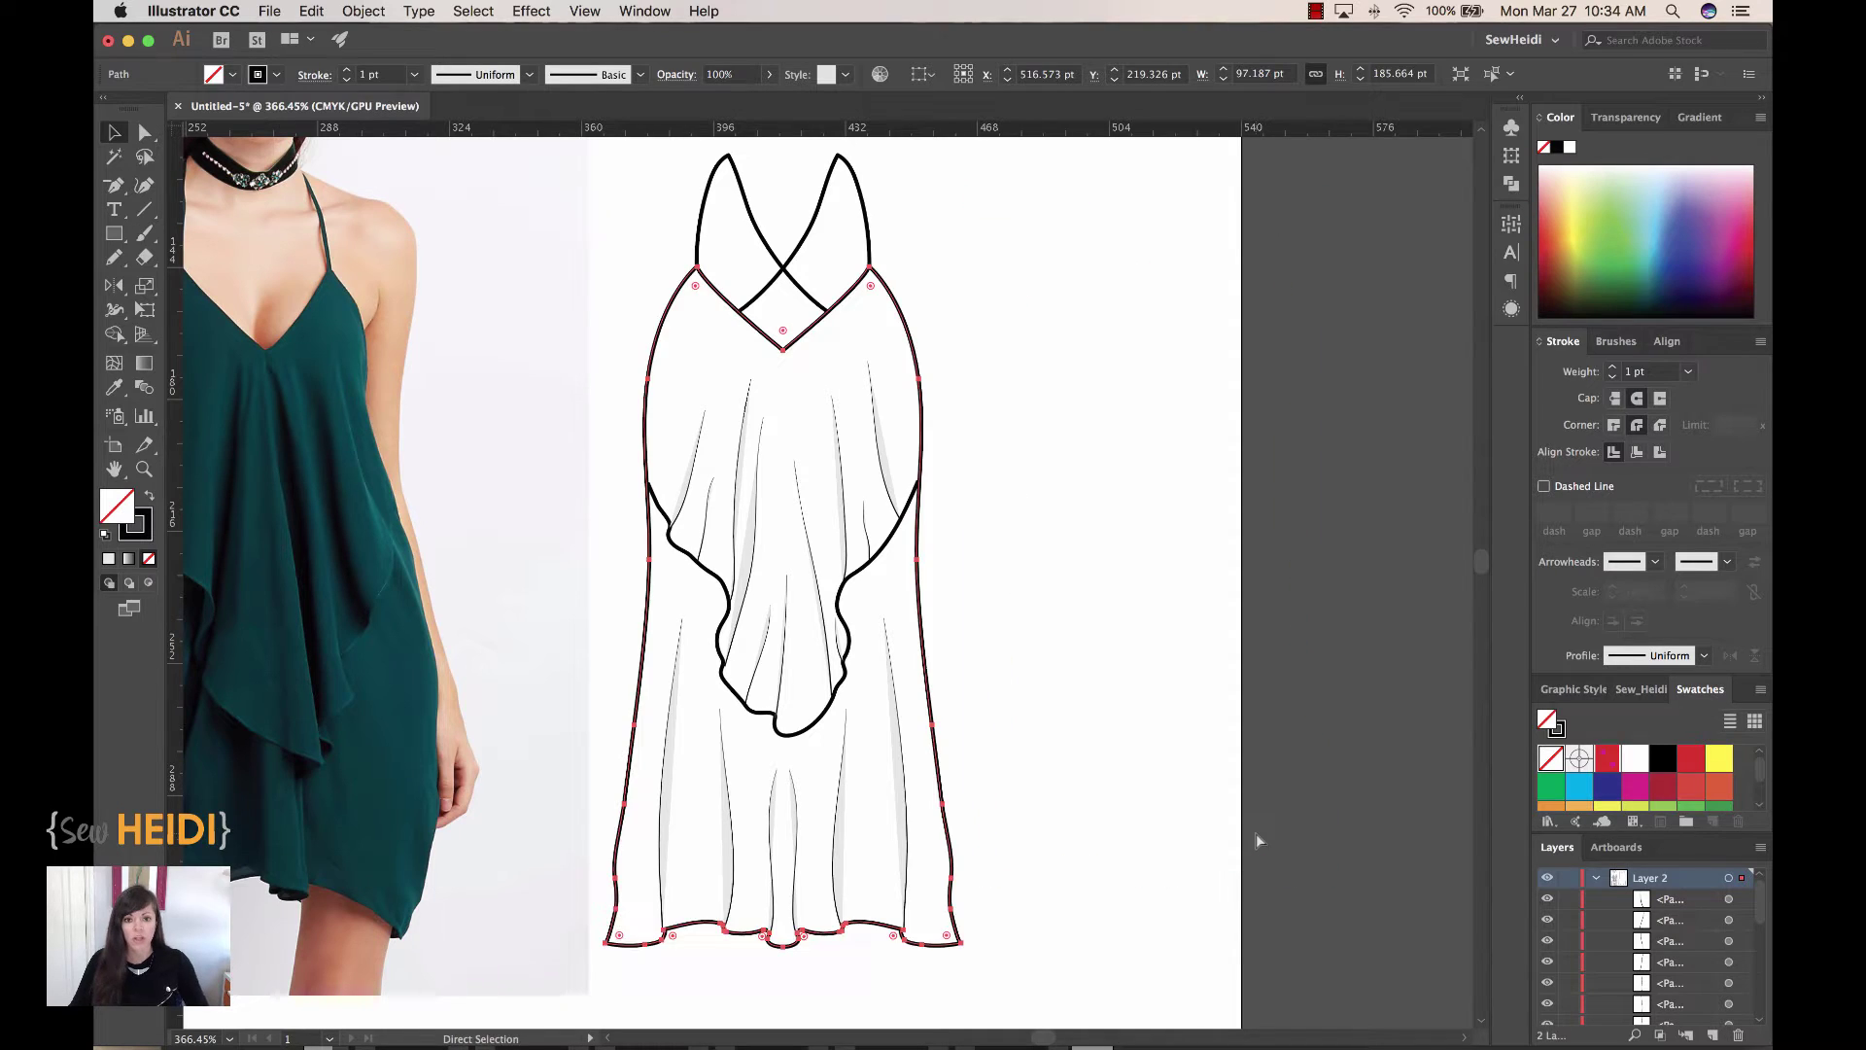
left_click(1049, 554)
left_click(889, 545)
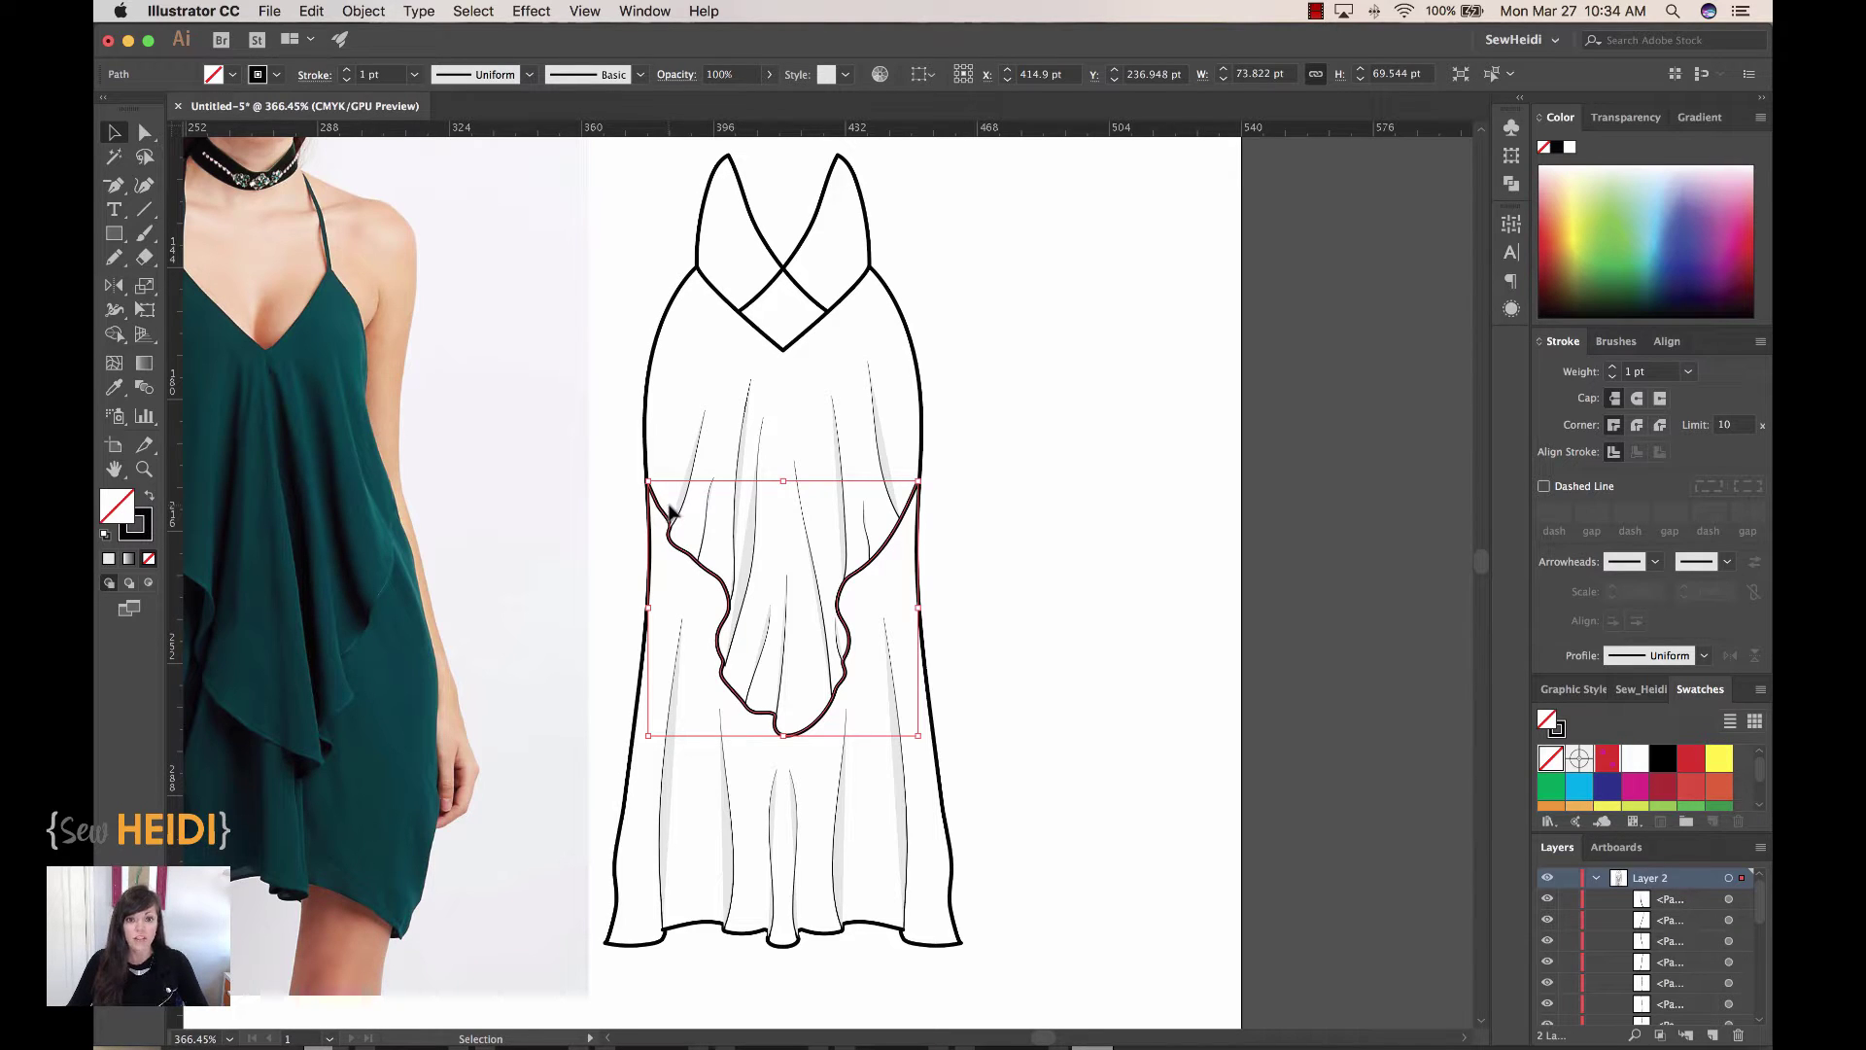
left_click(919, 391)
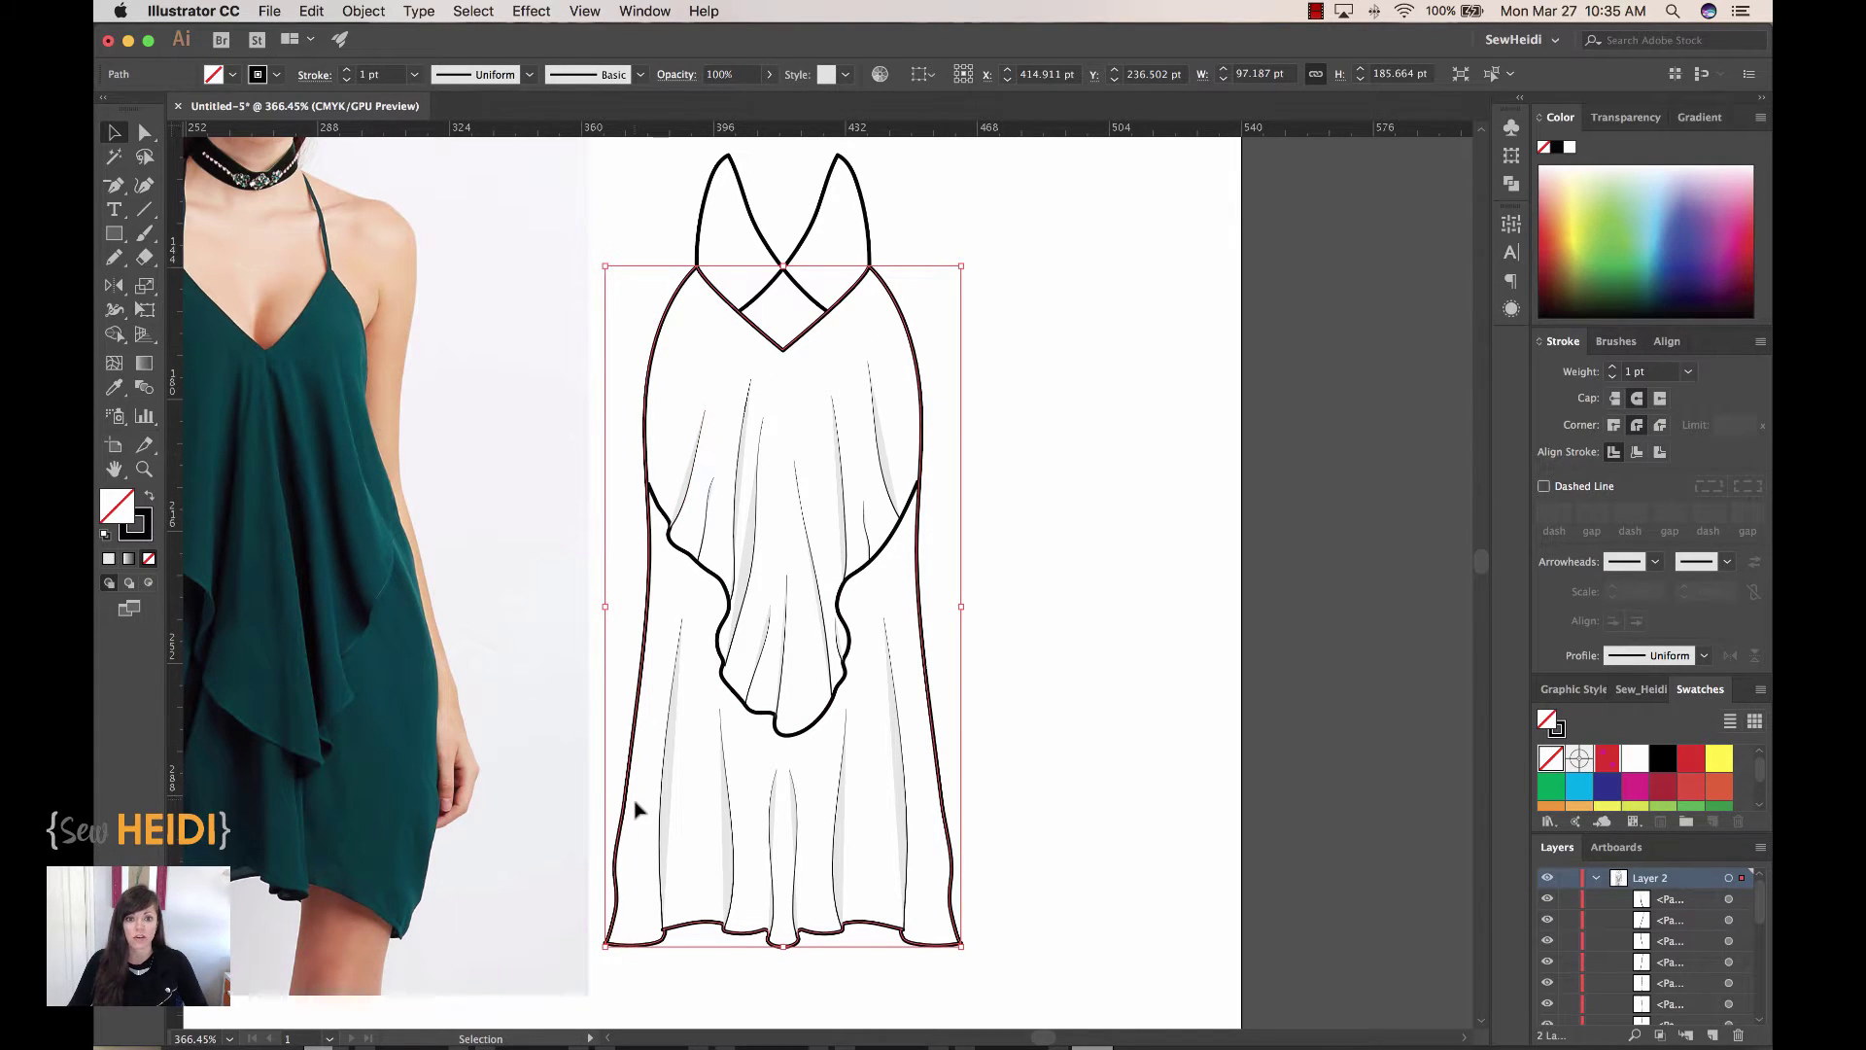
scroll(633, 804, "down", 1)
left_click(1099, 604)
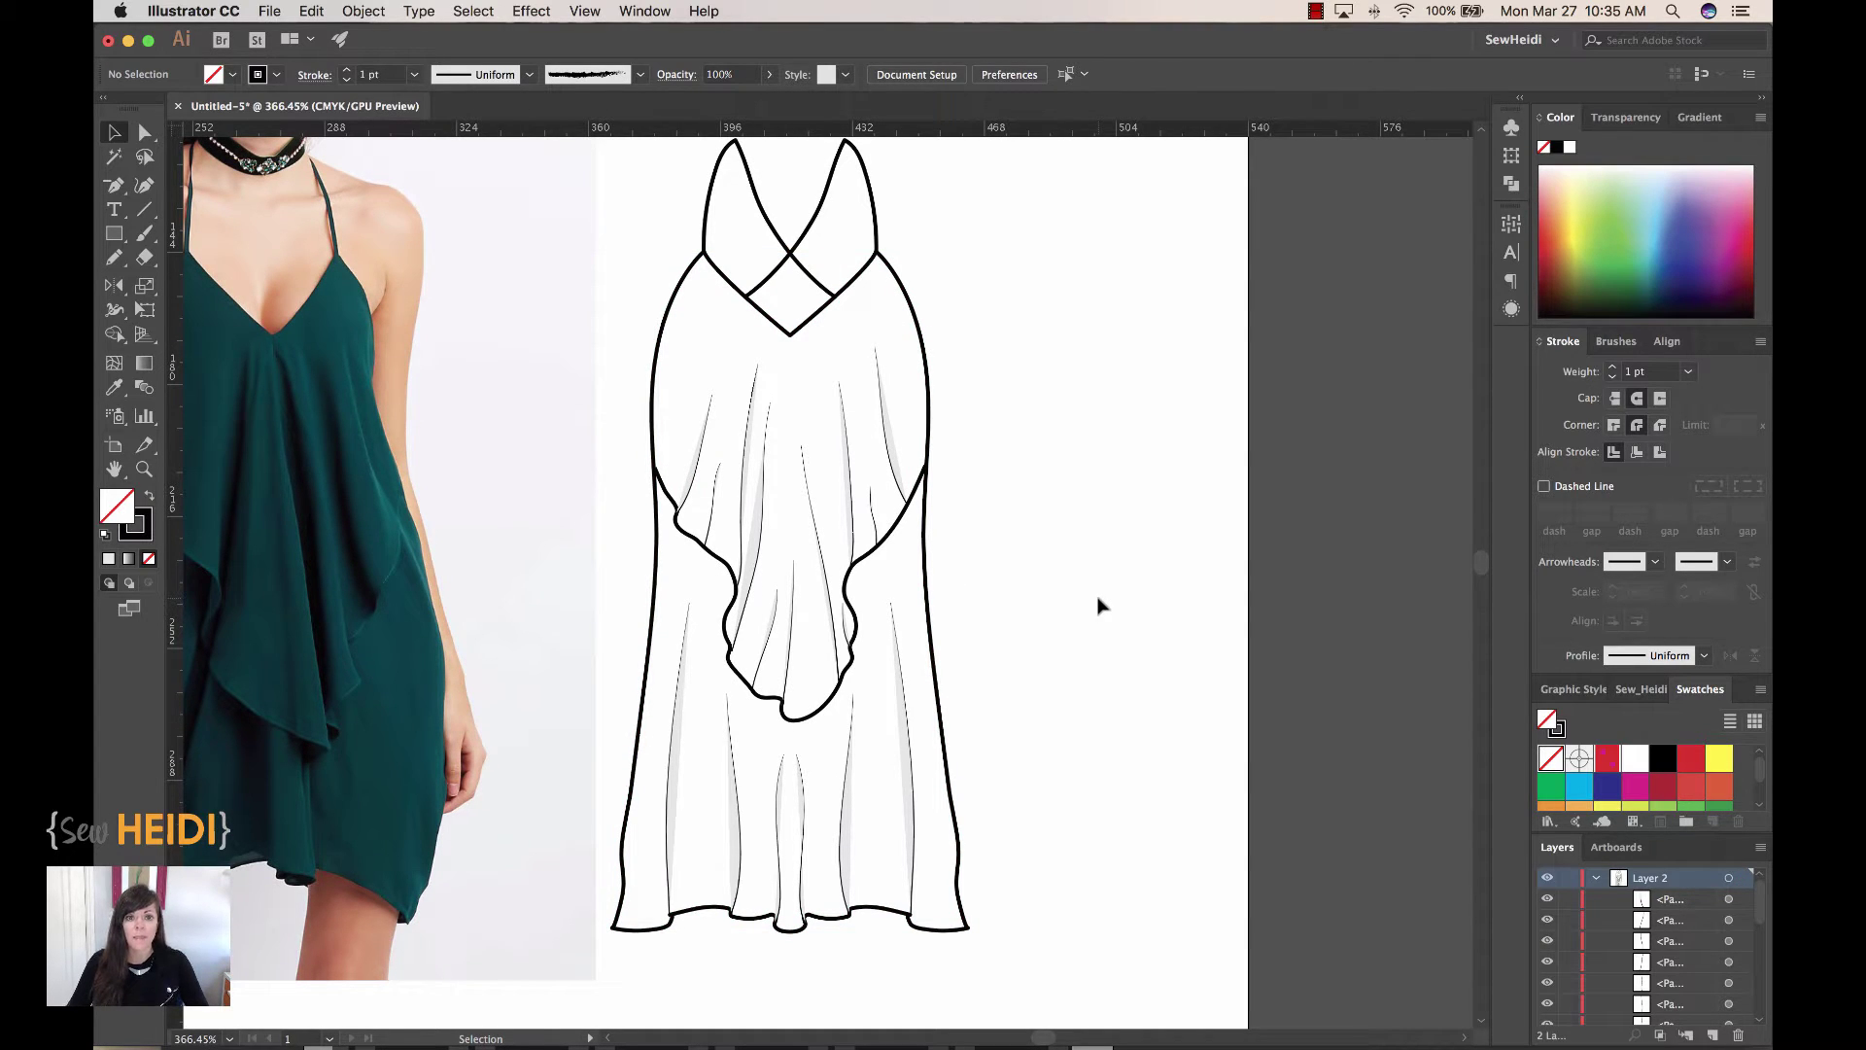
scroll(1096, 605, "left", 5)
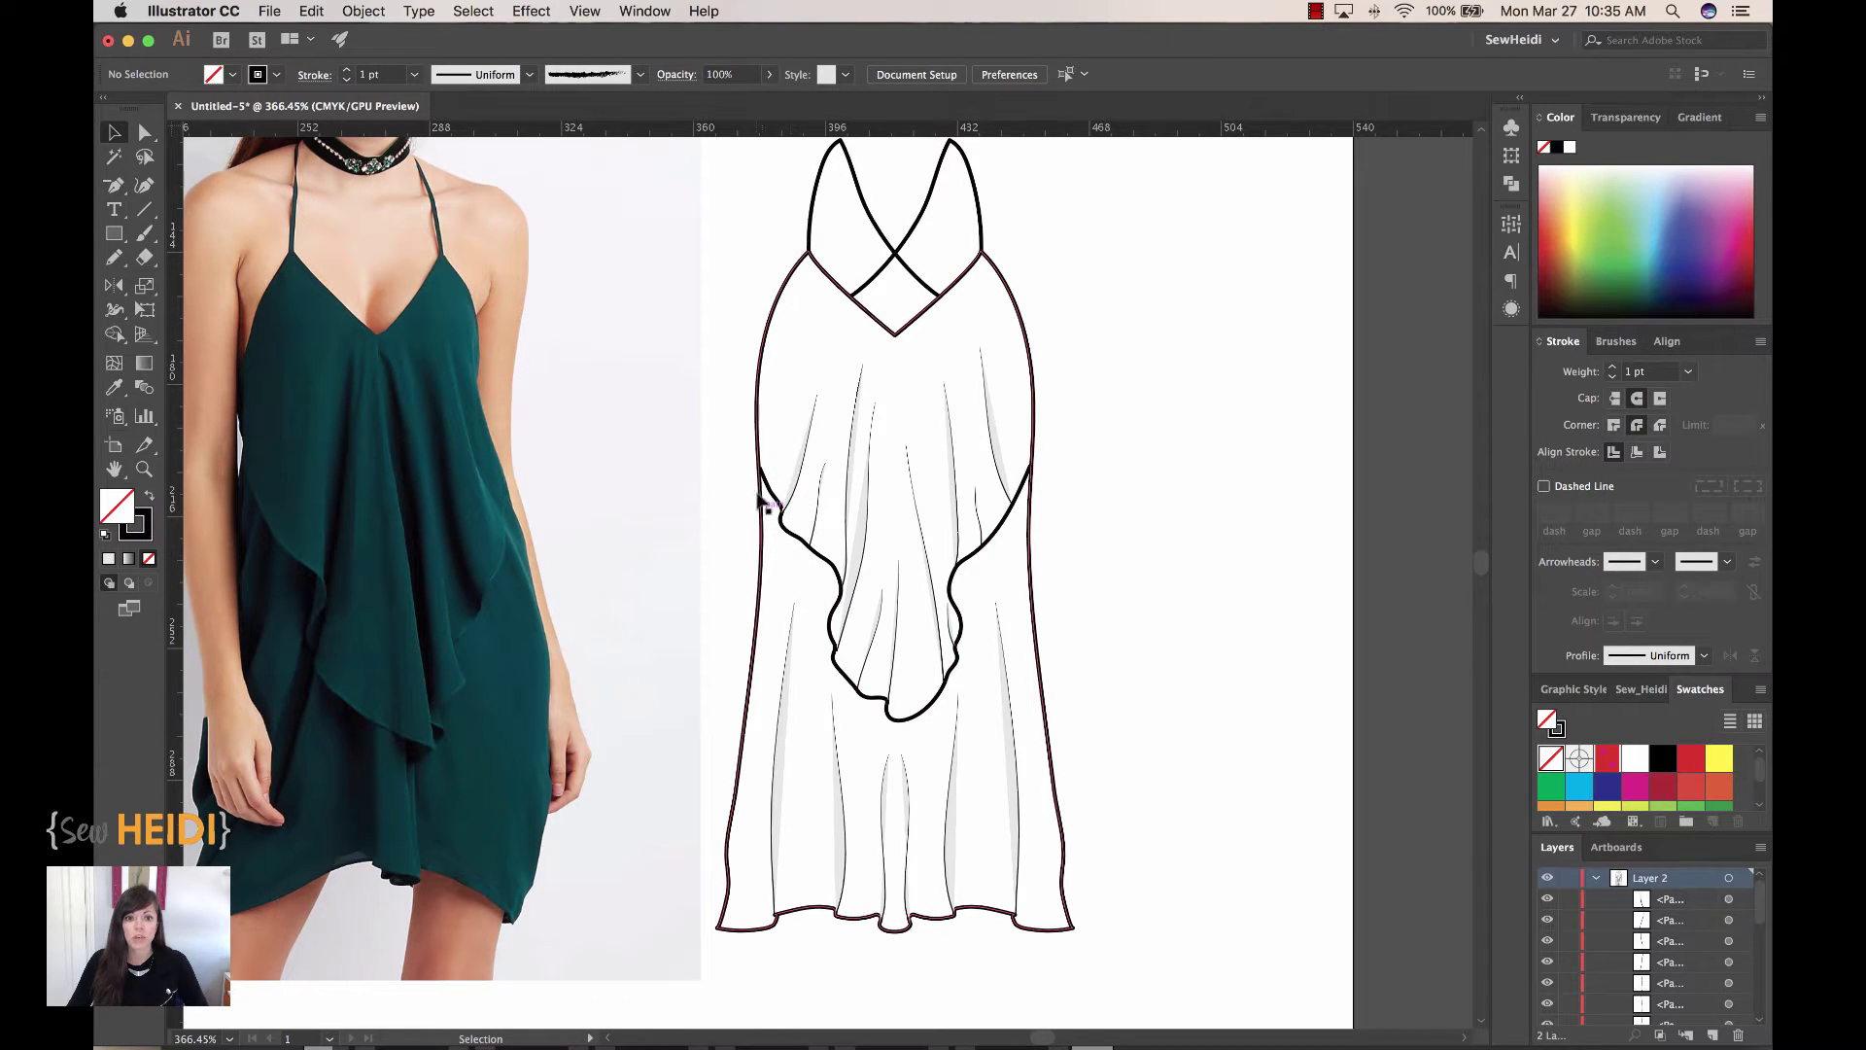
left_click(1032, 543)
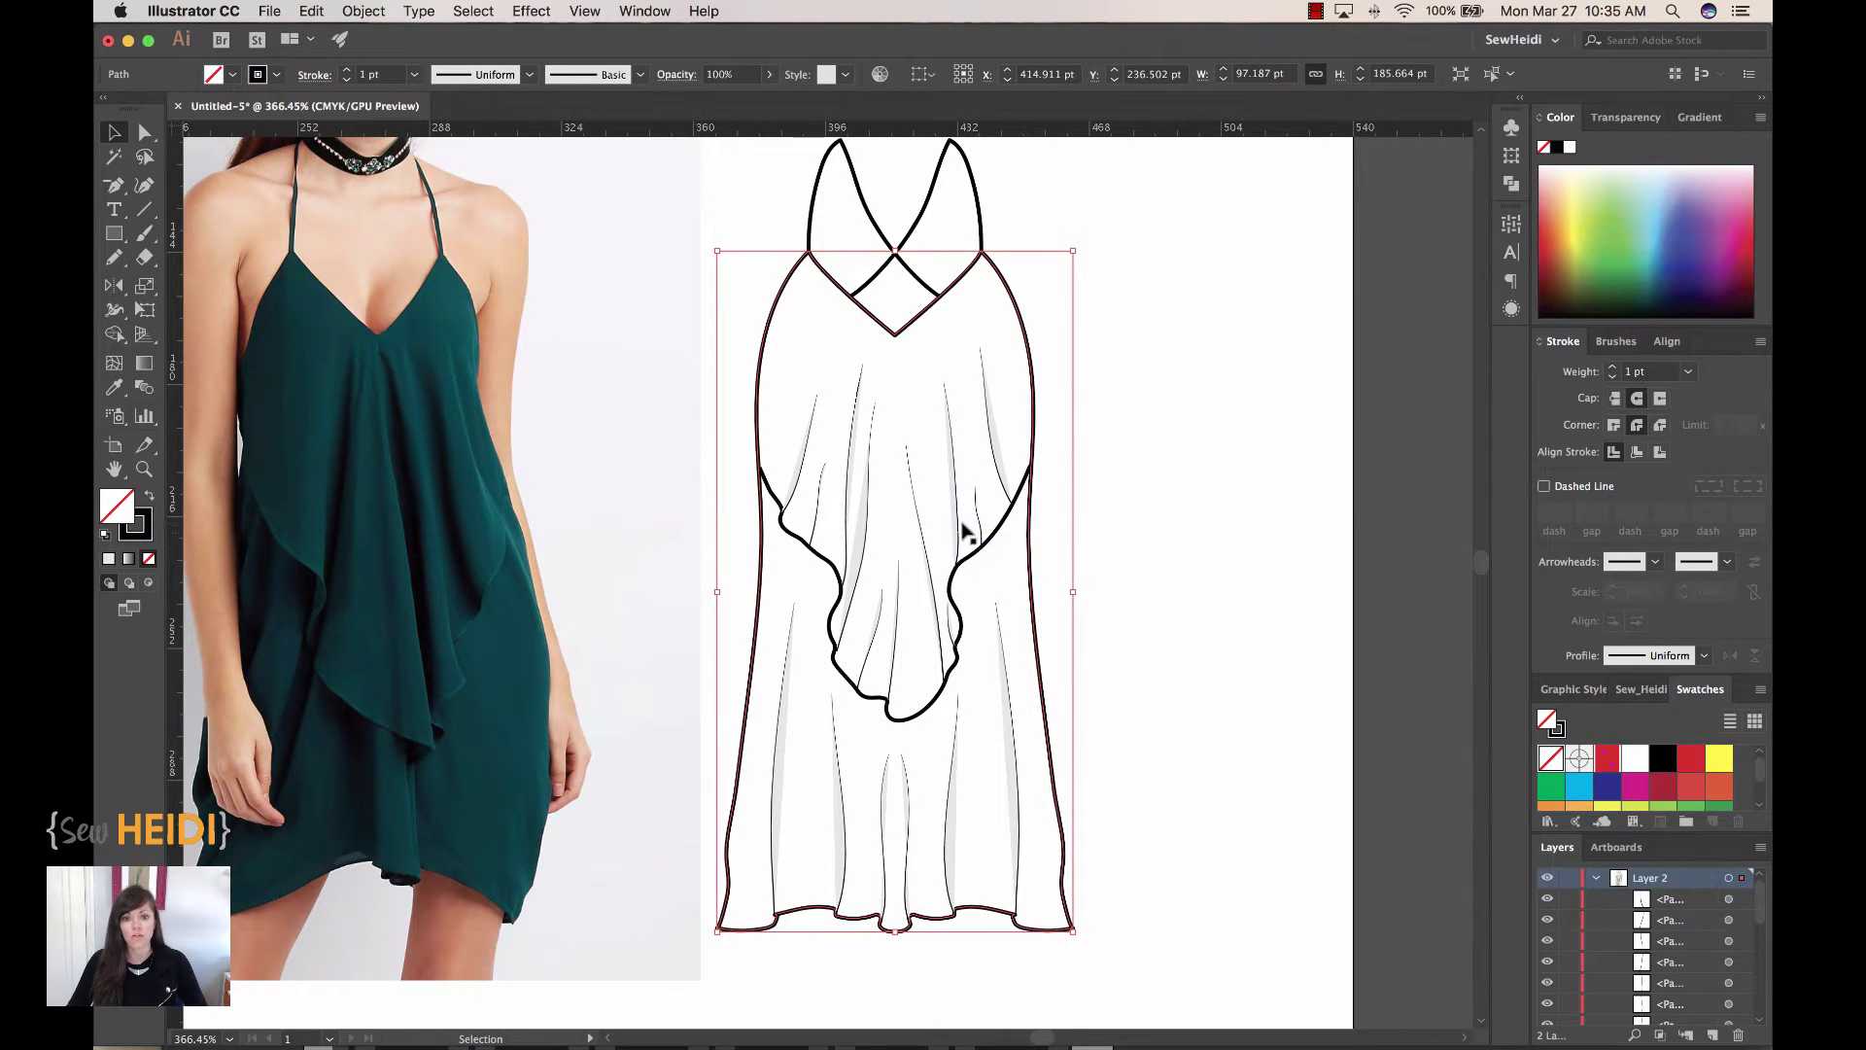
Step: Zoom in on the skirt and delete the thin shading line beside its right seam
key("z")
left_click_drag(661, 291, 1093, 792)
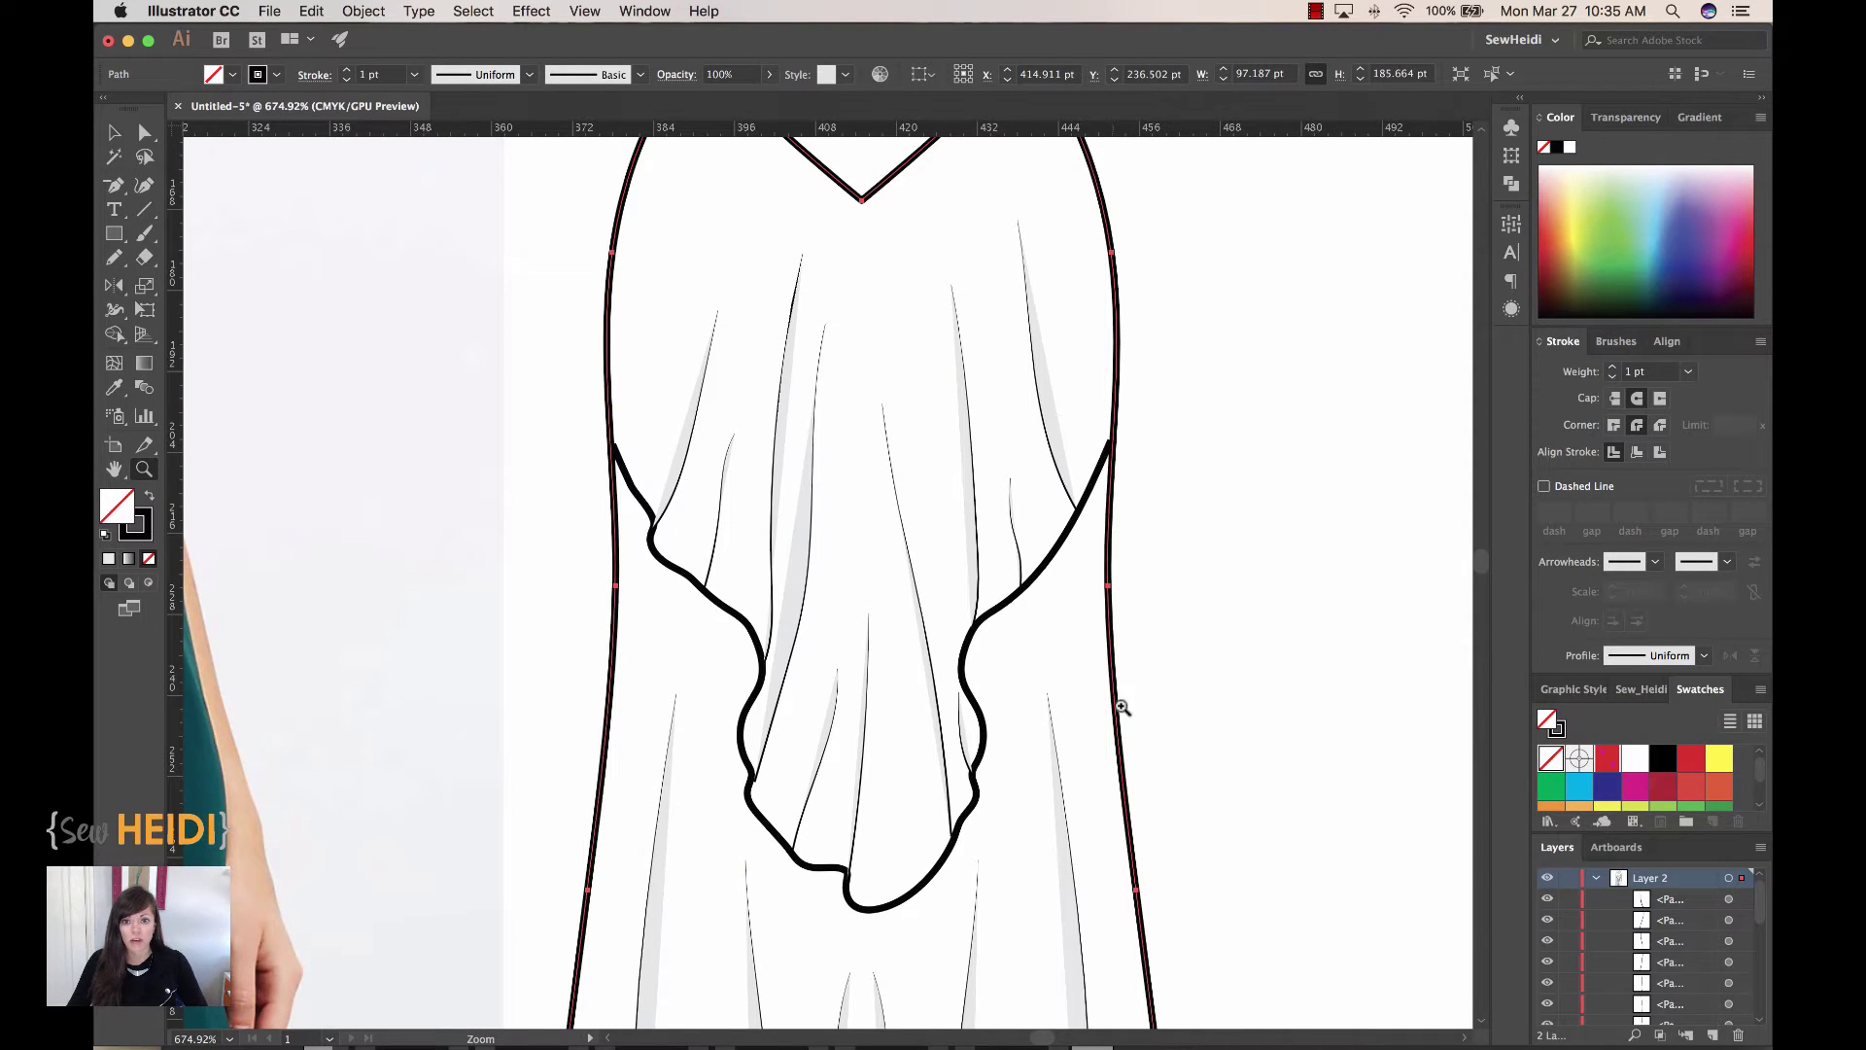
scroll(1118, 659, "down", 10)
key("super+shift+a")
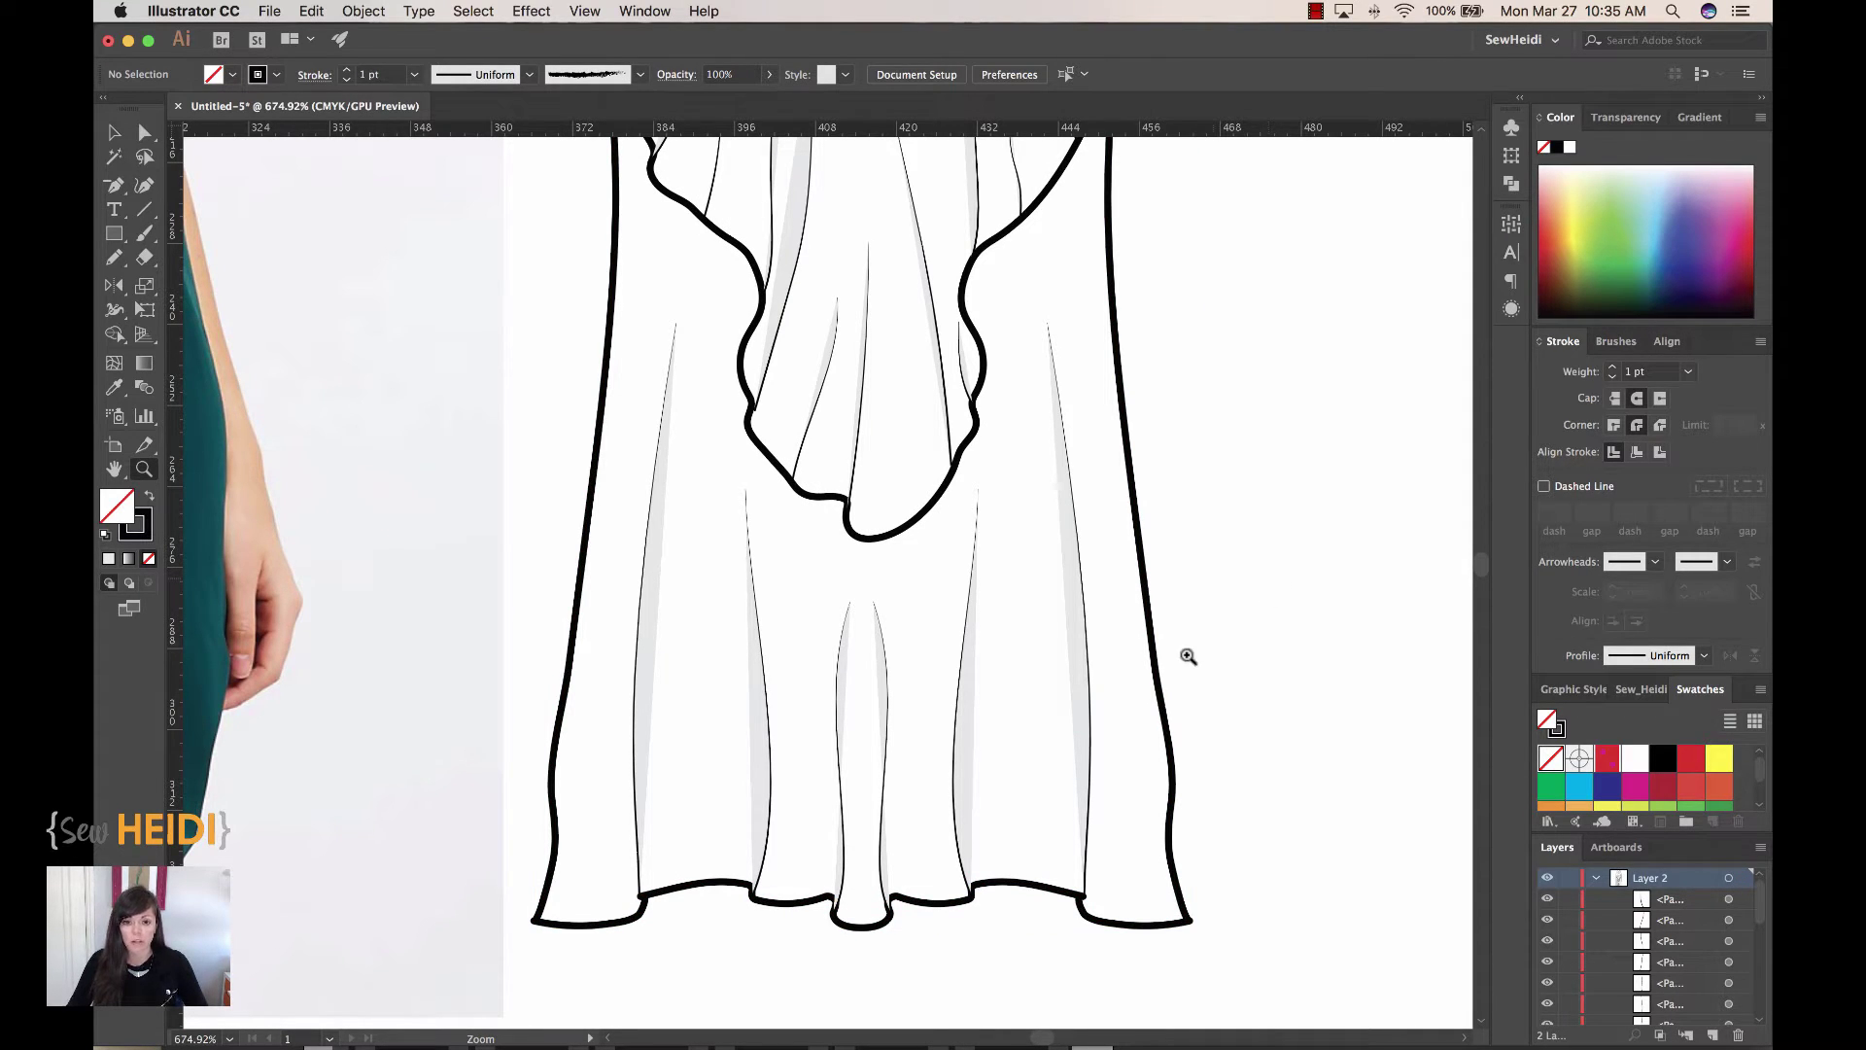
key("v")
left_click(1075, 624)
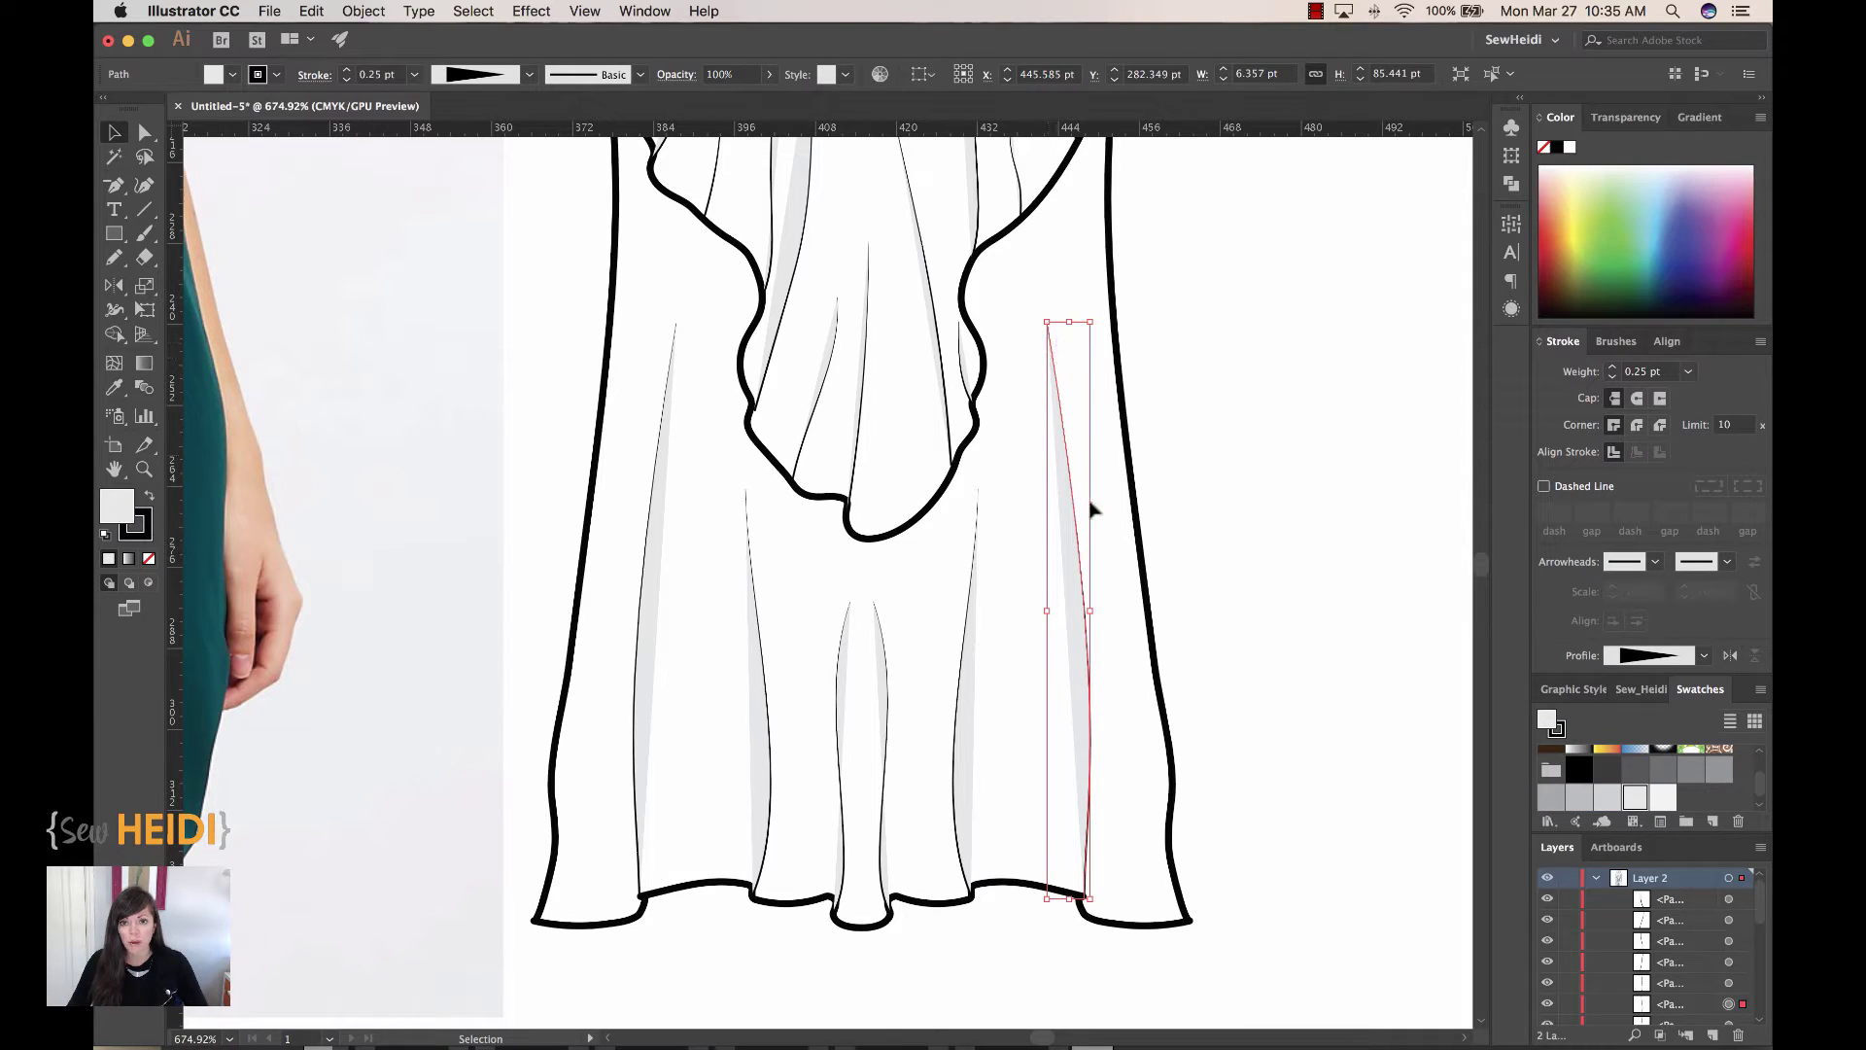
left_click(1211, 733)
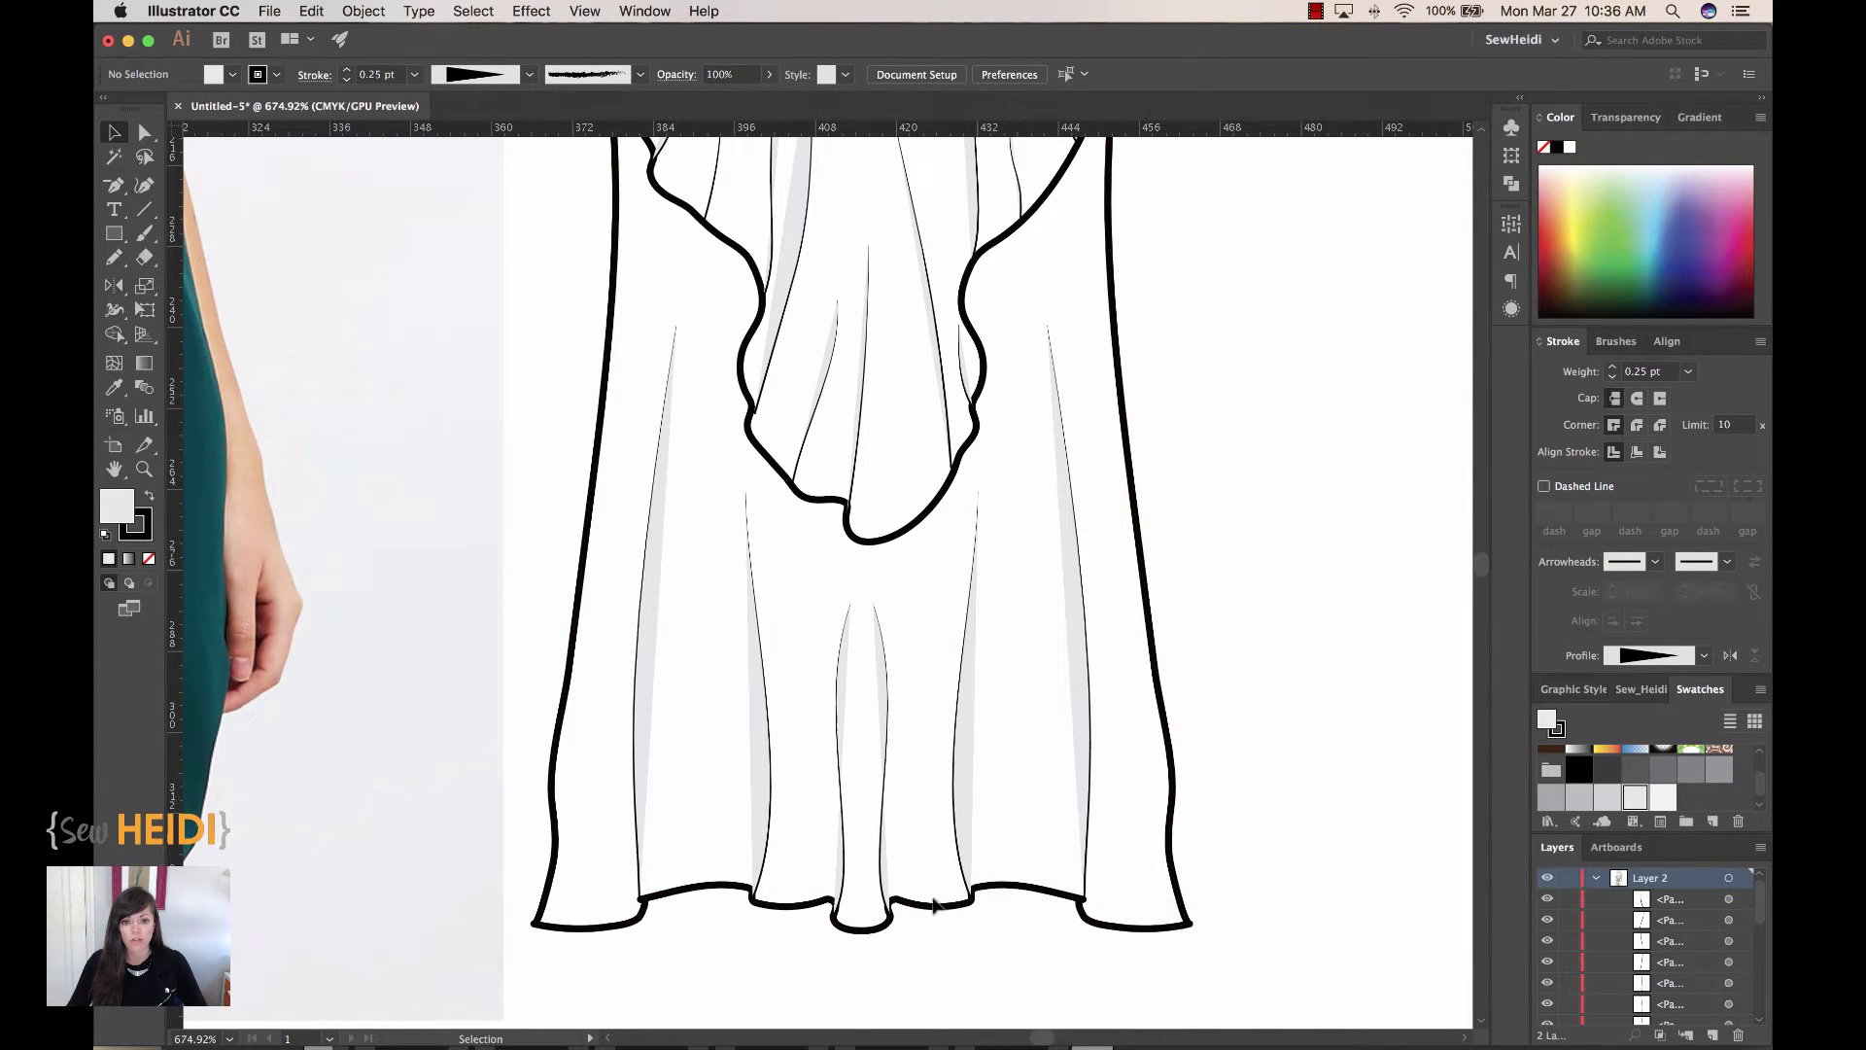
left_click(1090, 821)
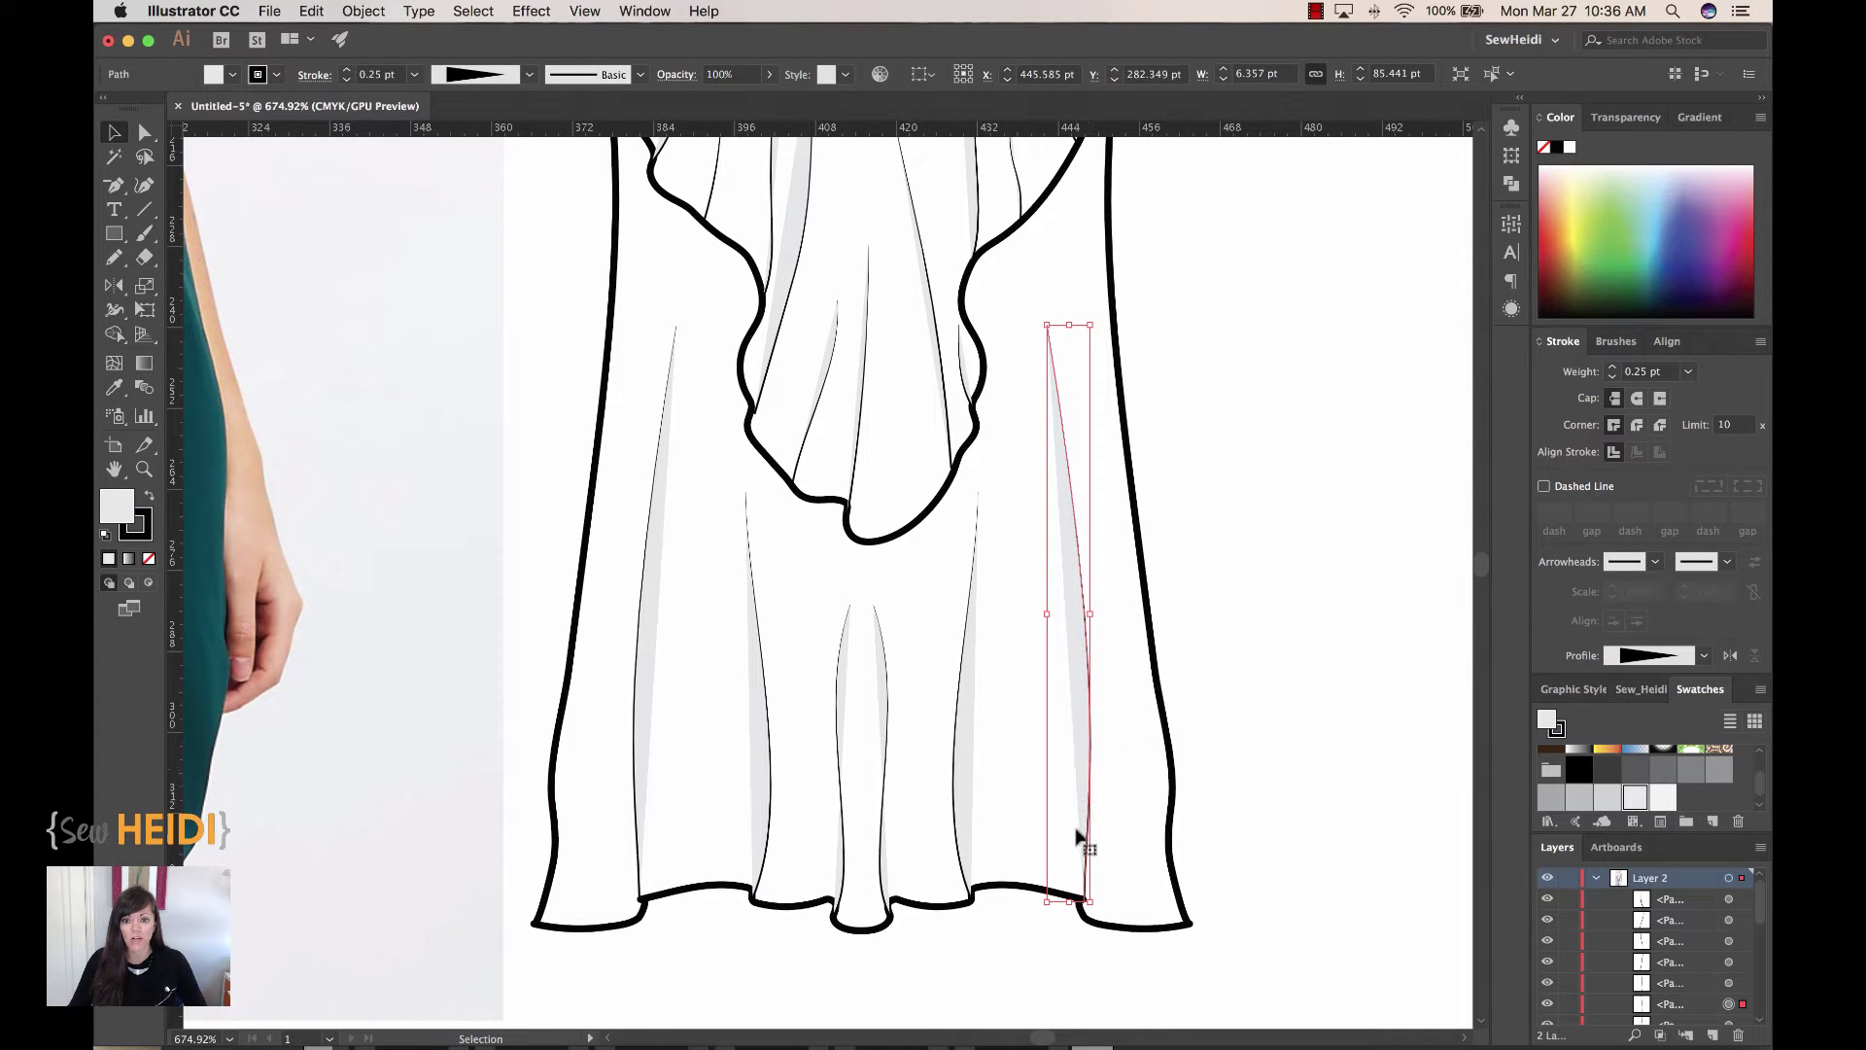
key("Delete")
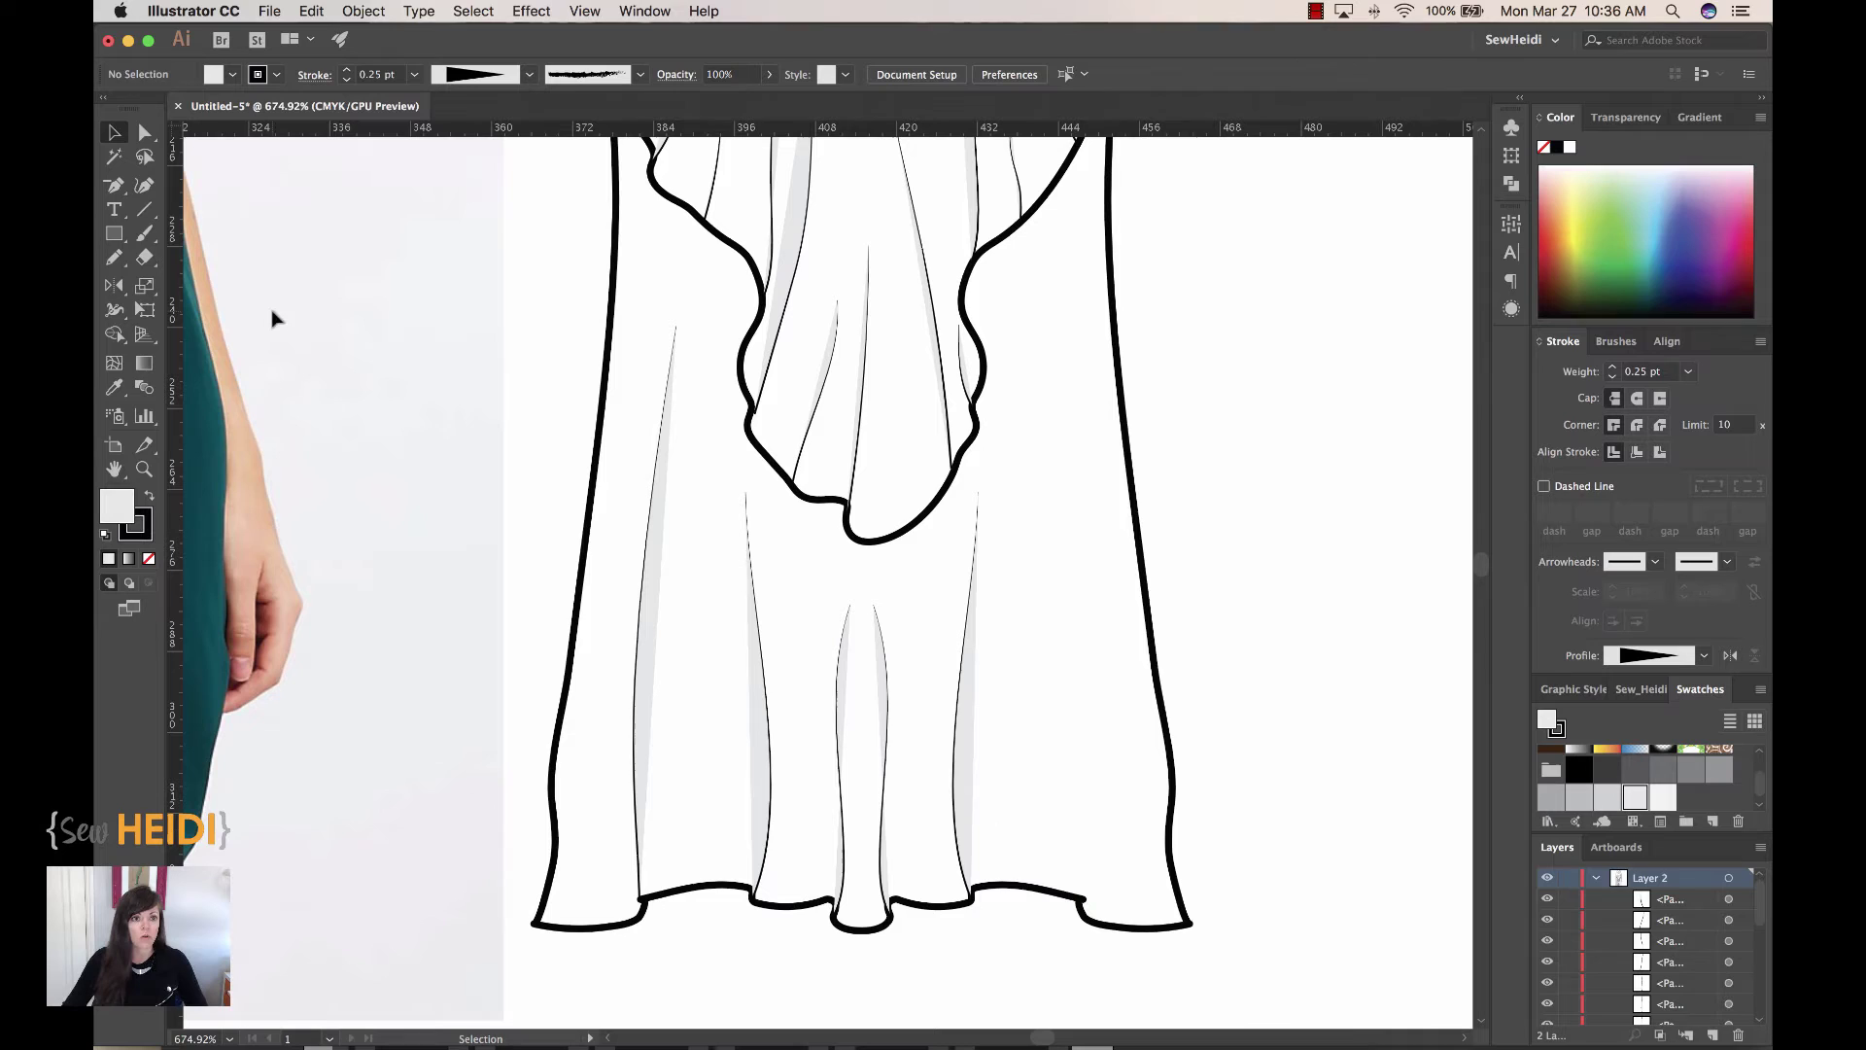
Step: With the Pencil tool and fill set to None, draw a fold line up from the hem notch
left_click(116, 260)
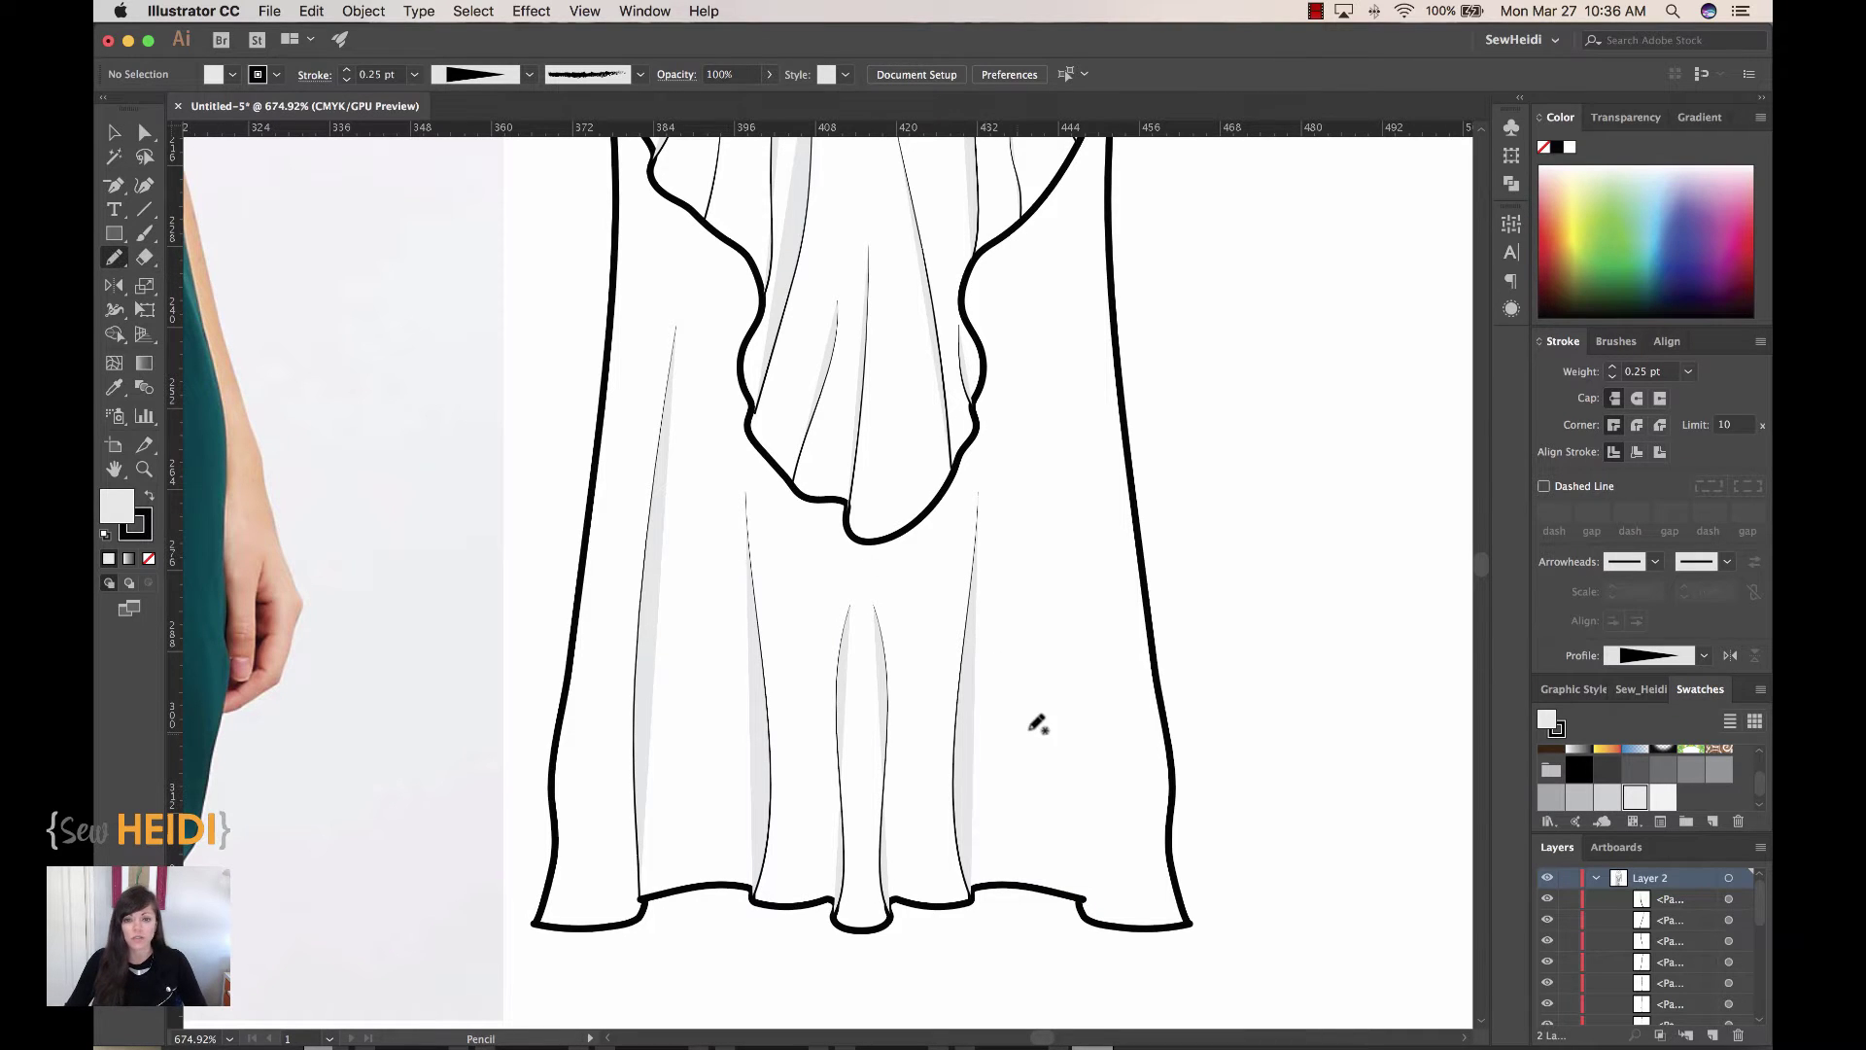
key("space")
left_click_drag(1048, 725, 879, 713)
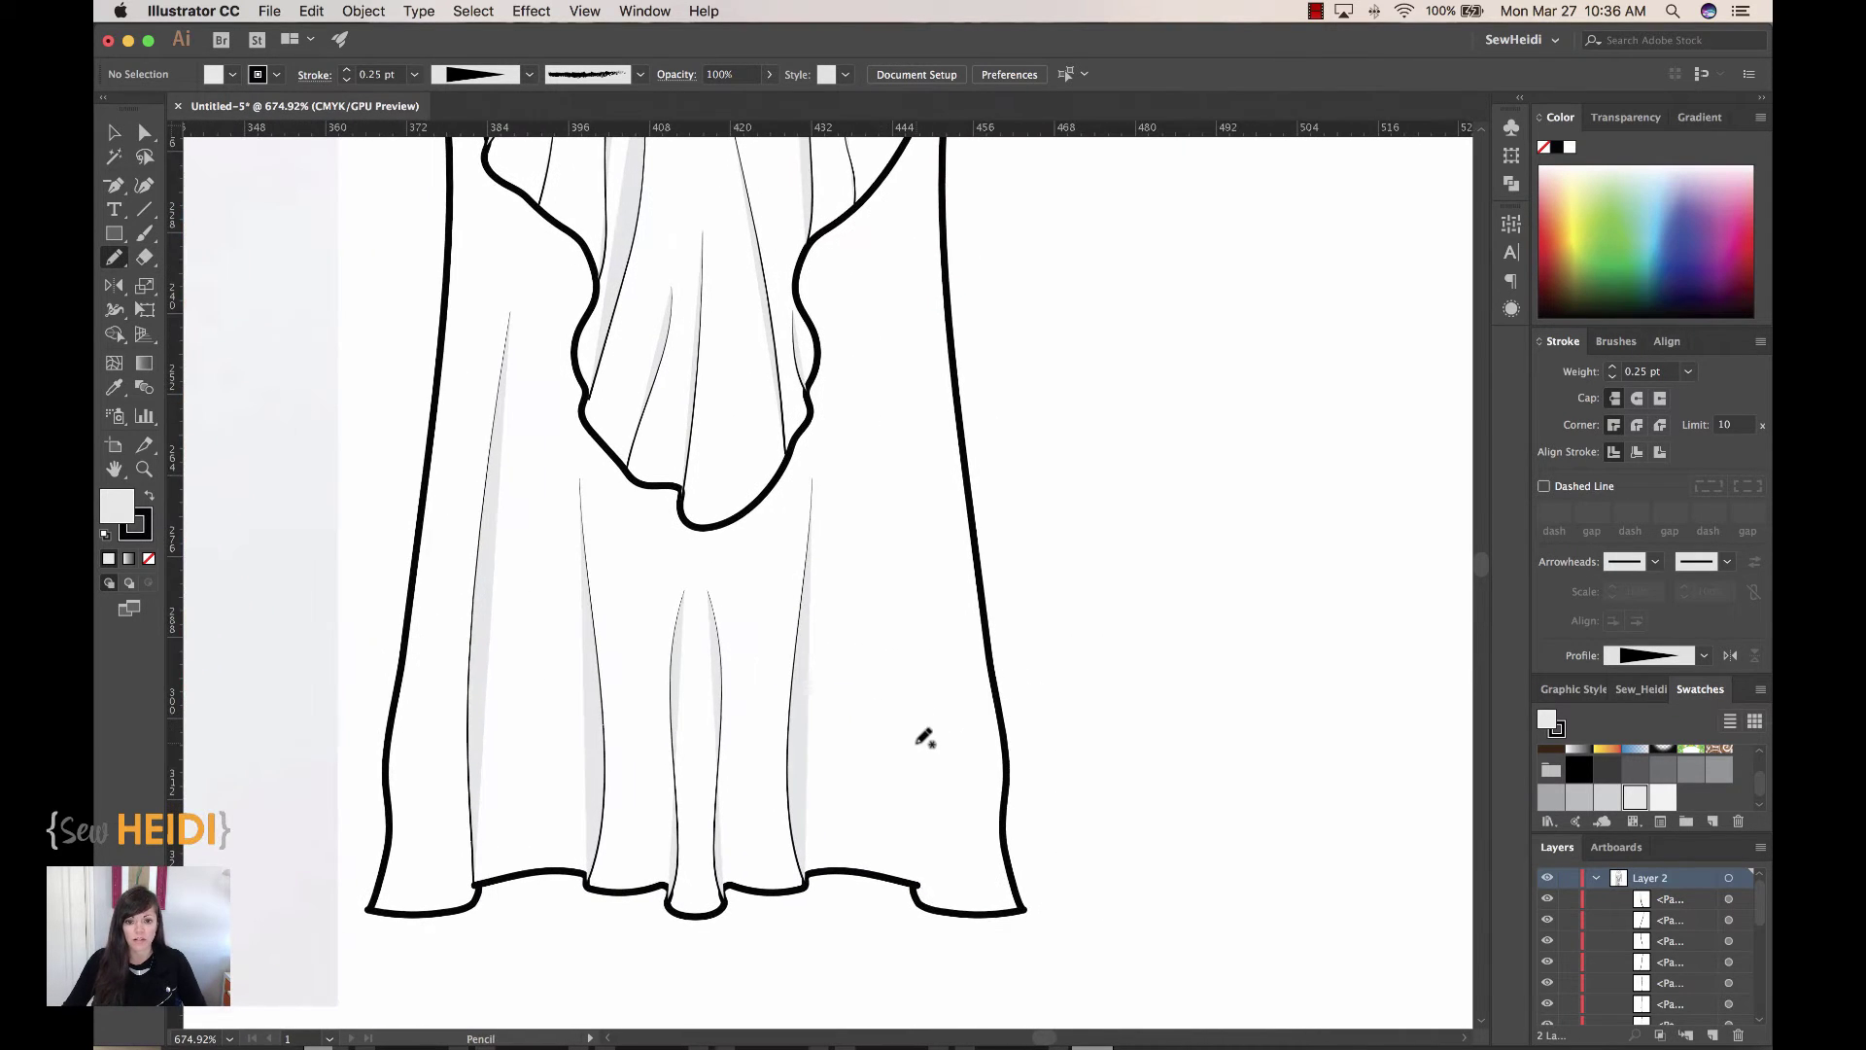
left_click(148, 560)
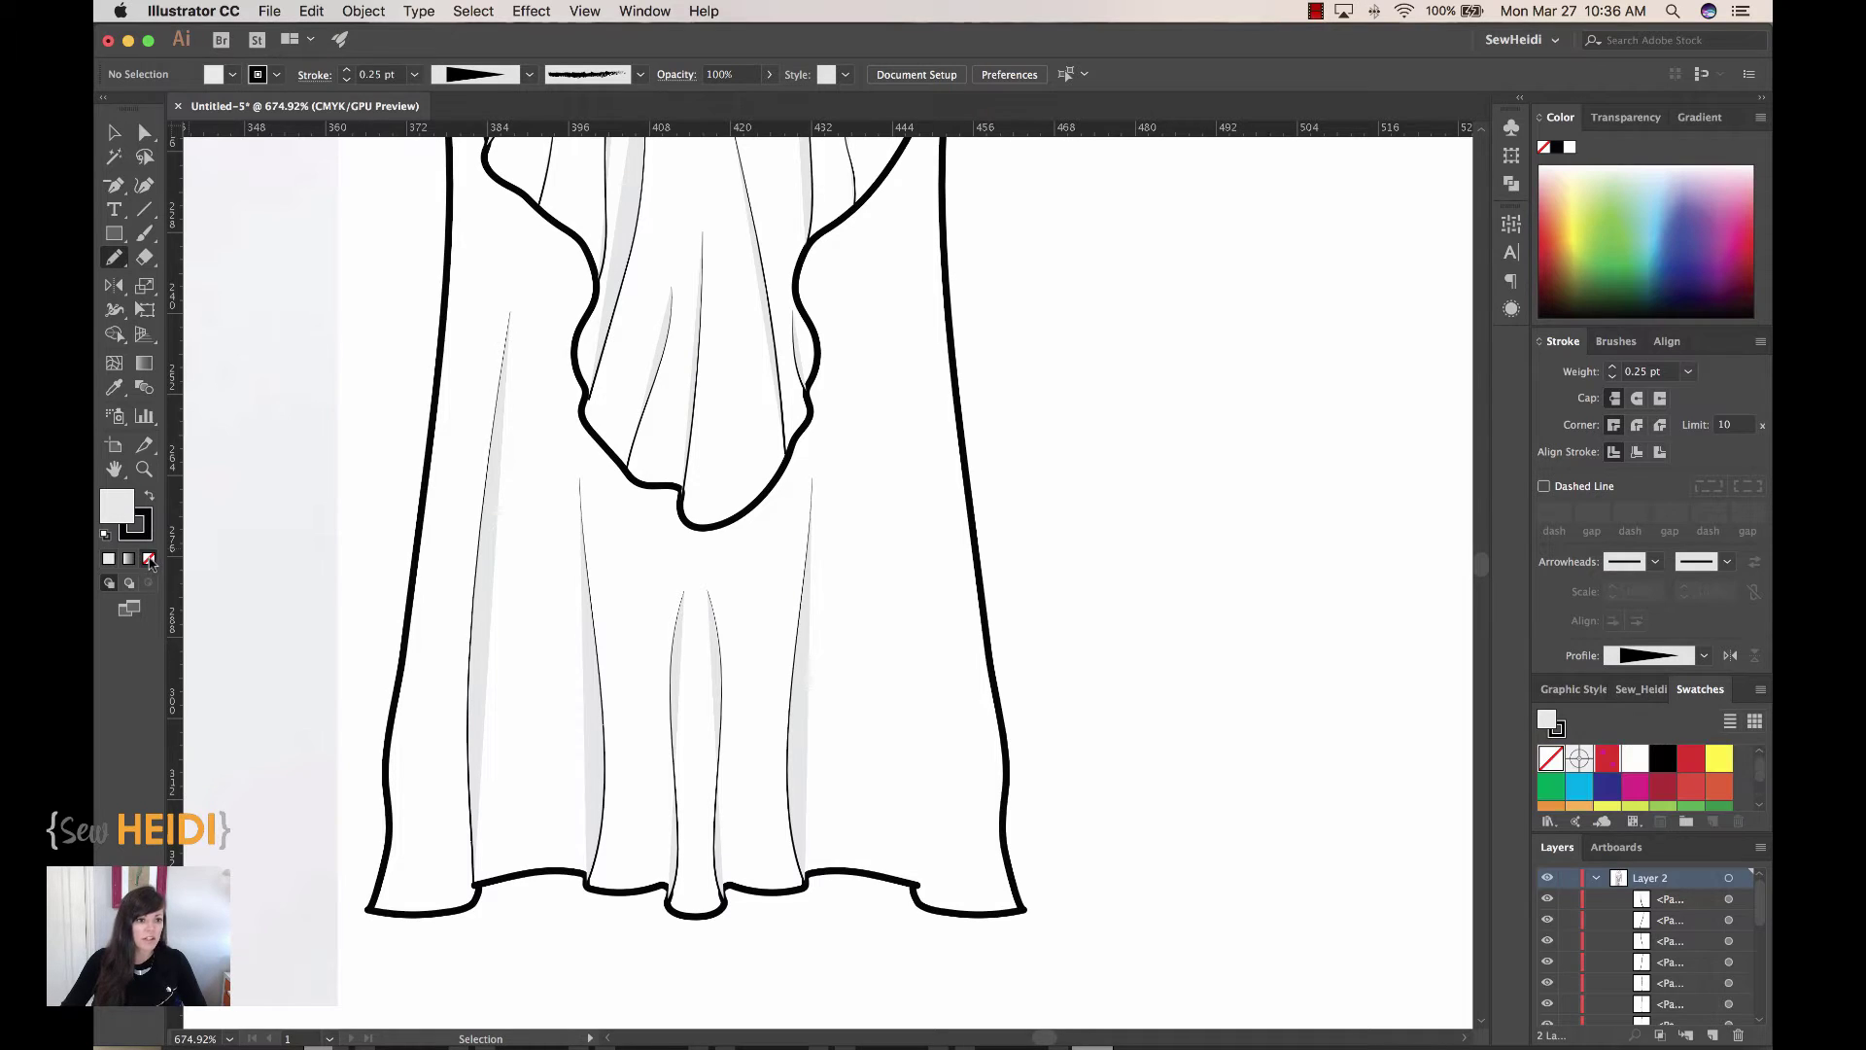
left_click(137, 525)
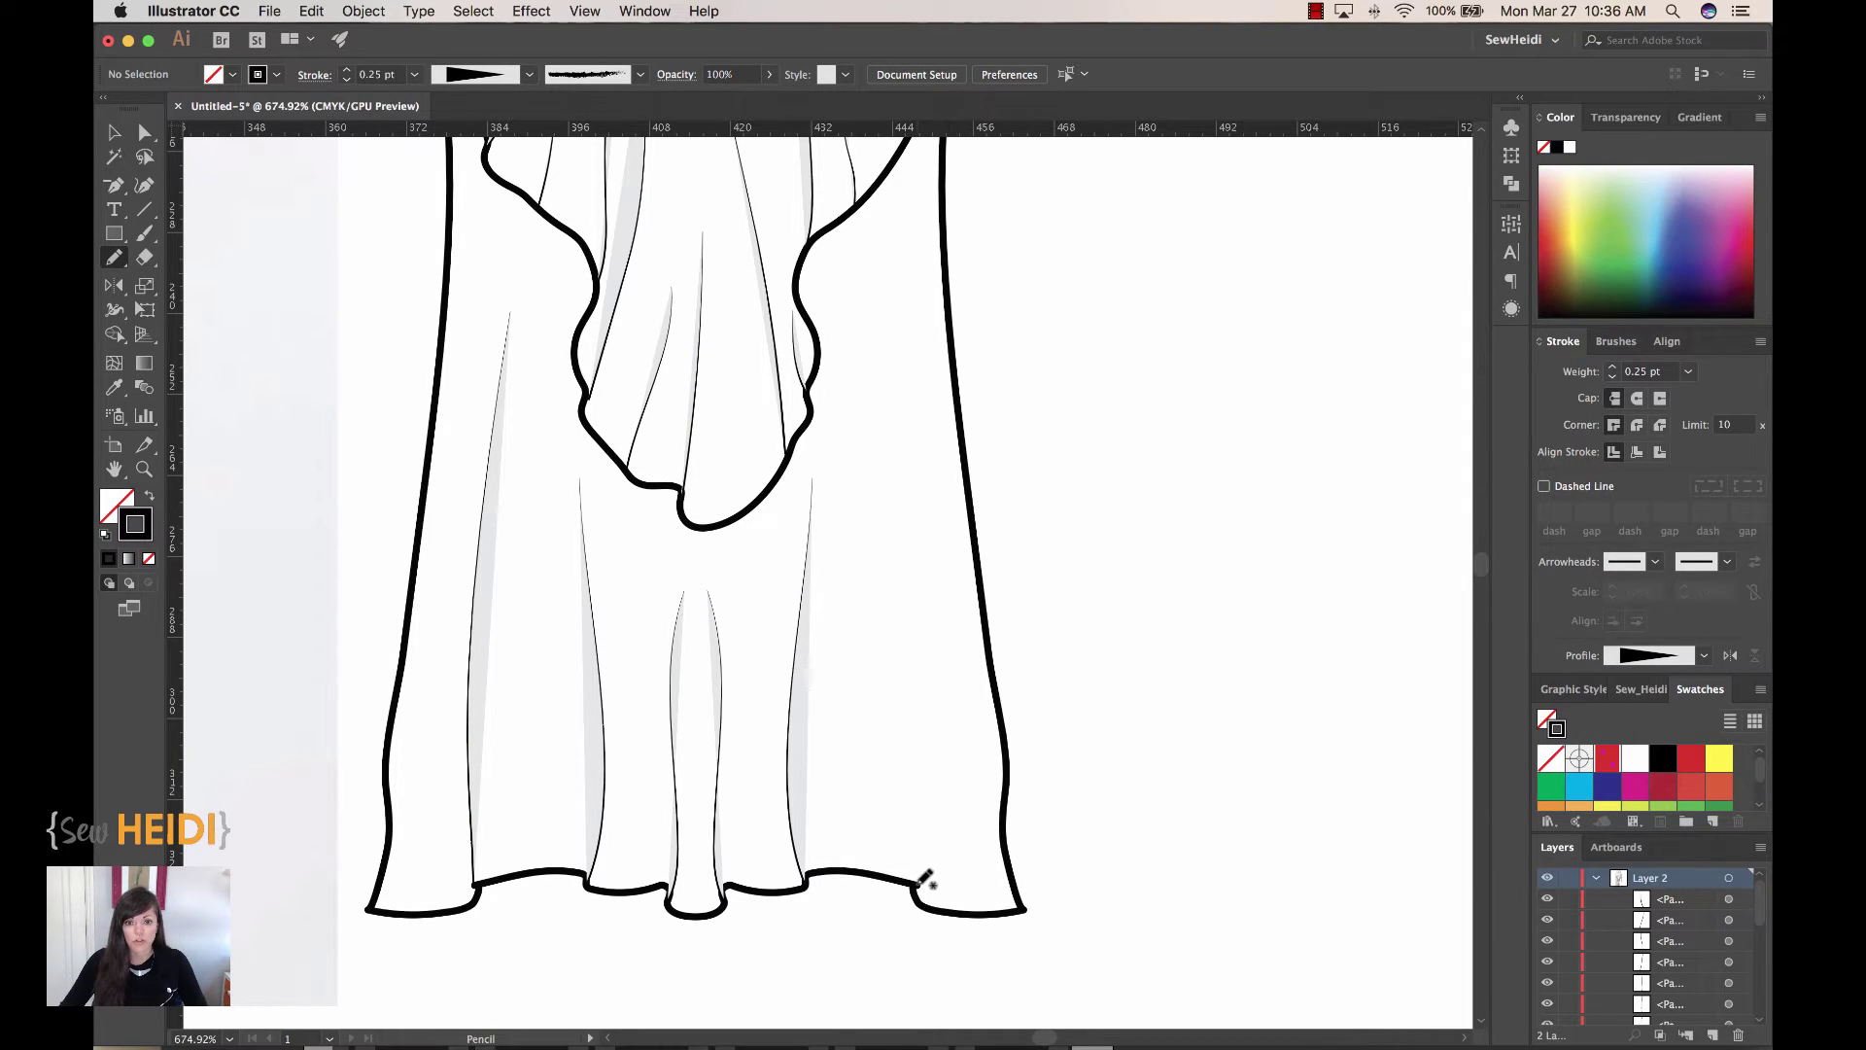
mouse_move(923, 880)
left_mouse_down()
mouse_move(931, 577)
mouse_move(889, 384)
left_mouse_up()
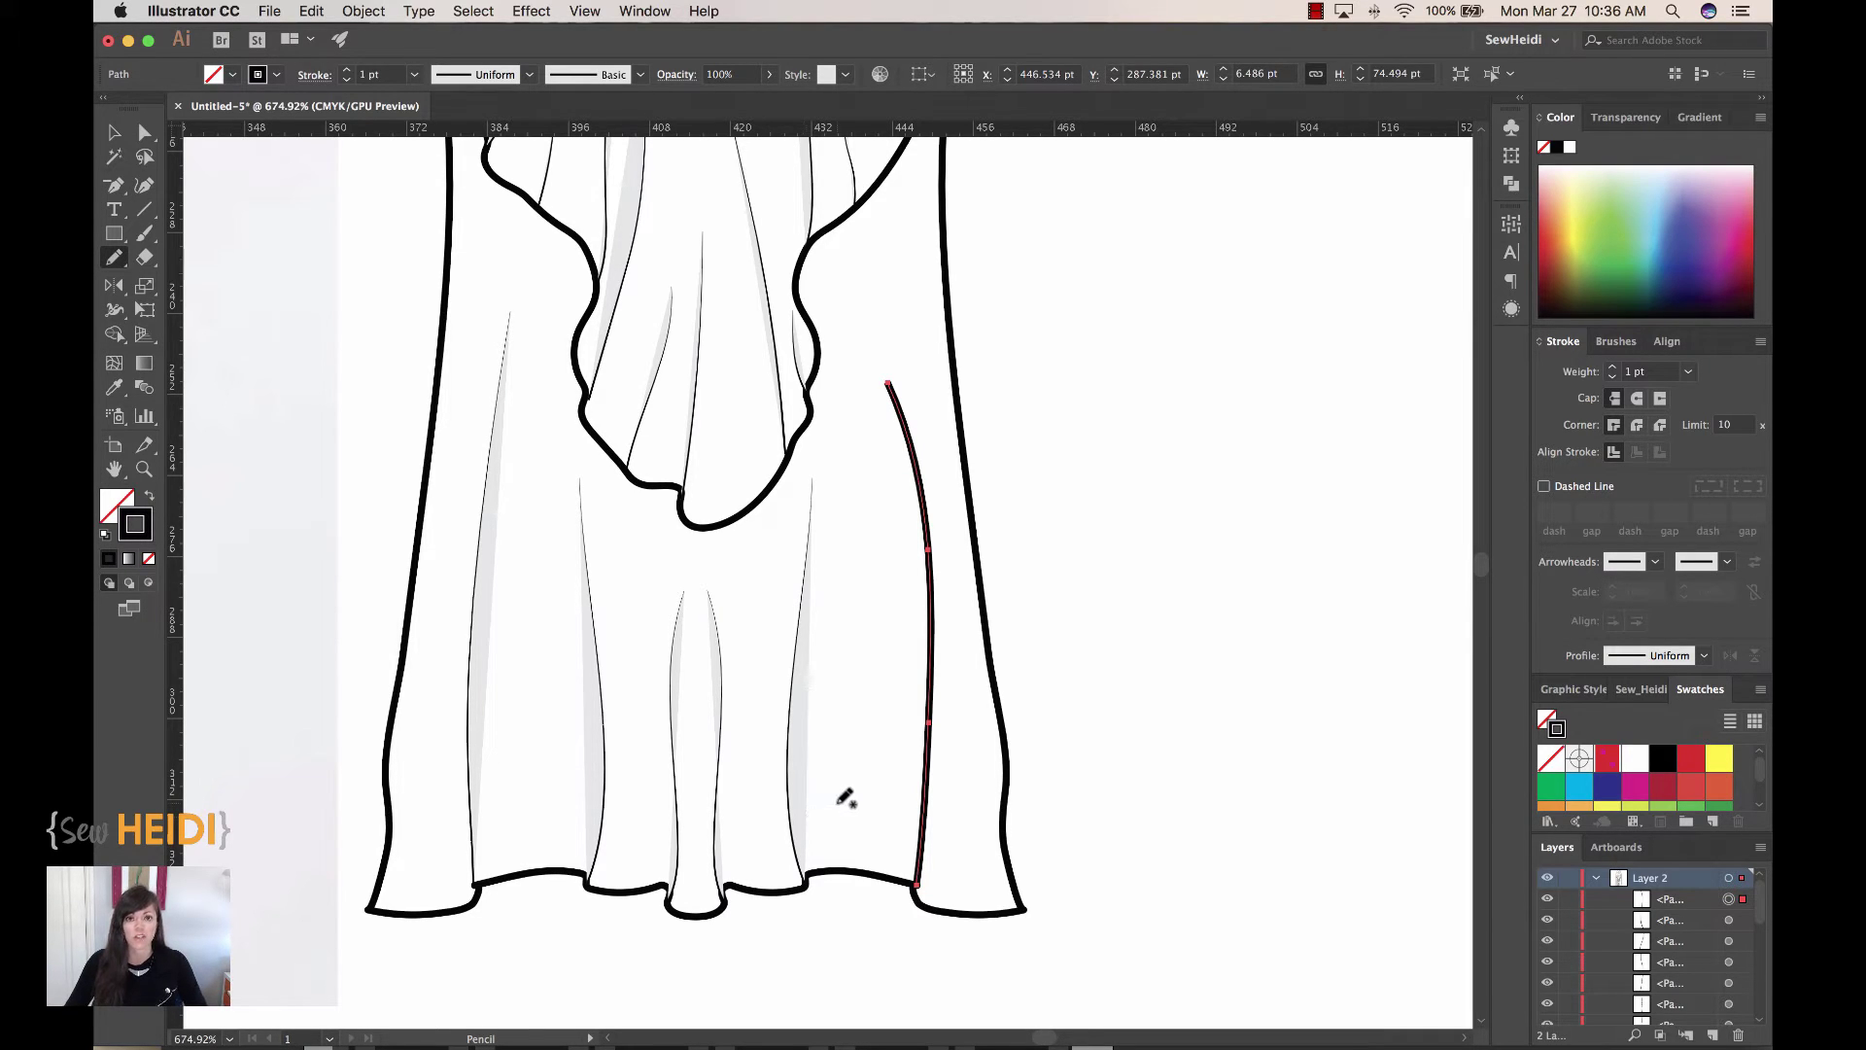
Step: Give the new fold line a 0.25 pt stroke weight and a tapered width profile
left_click(1573, 379)
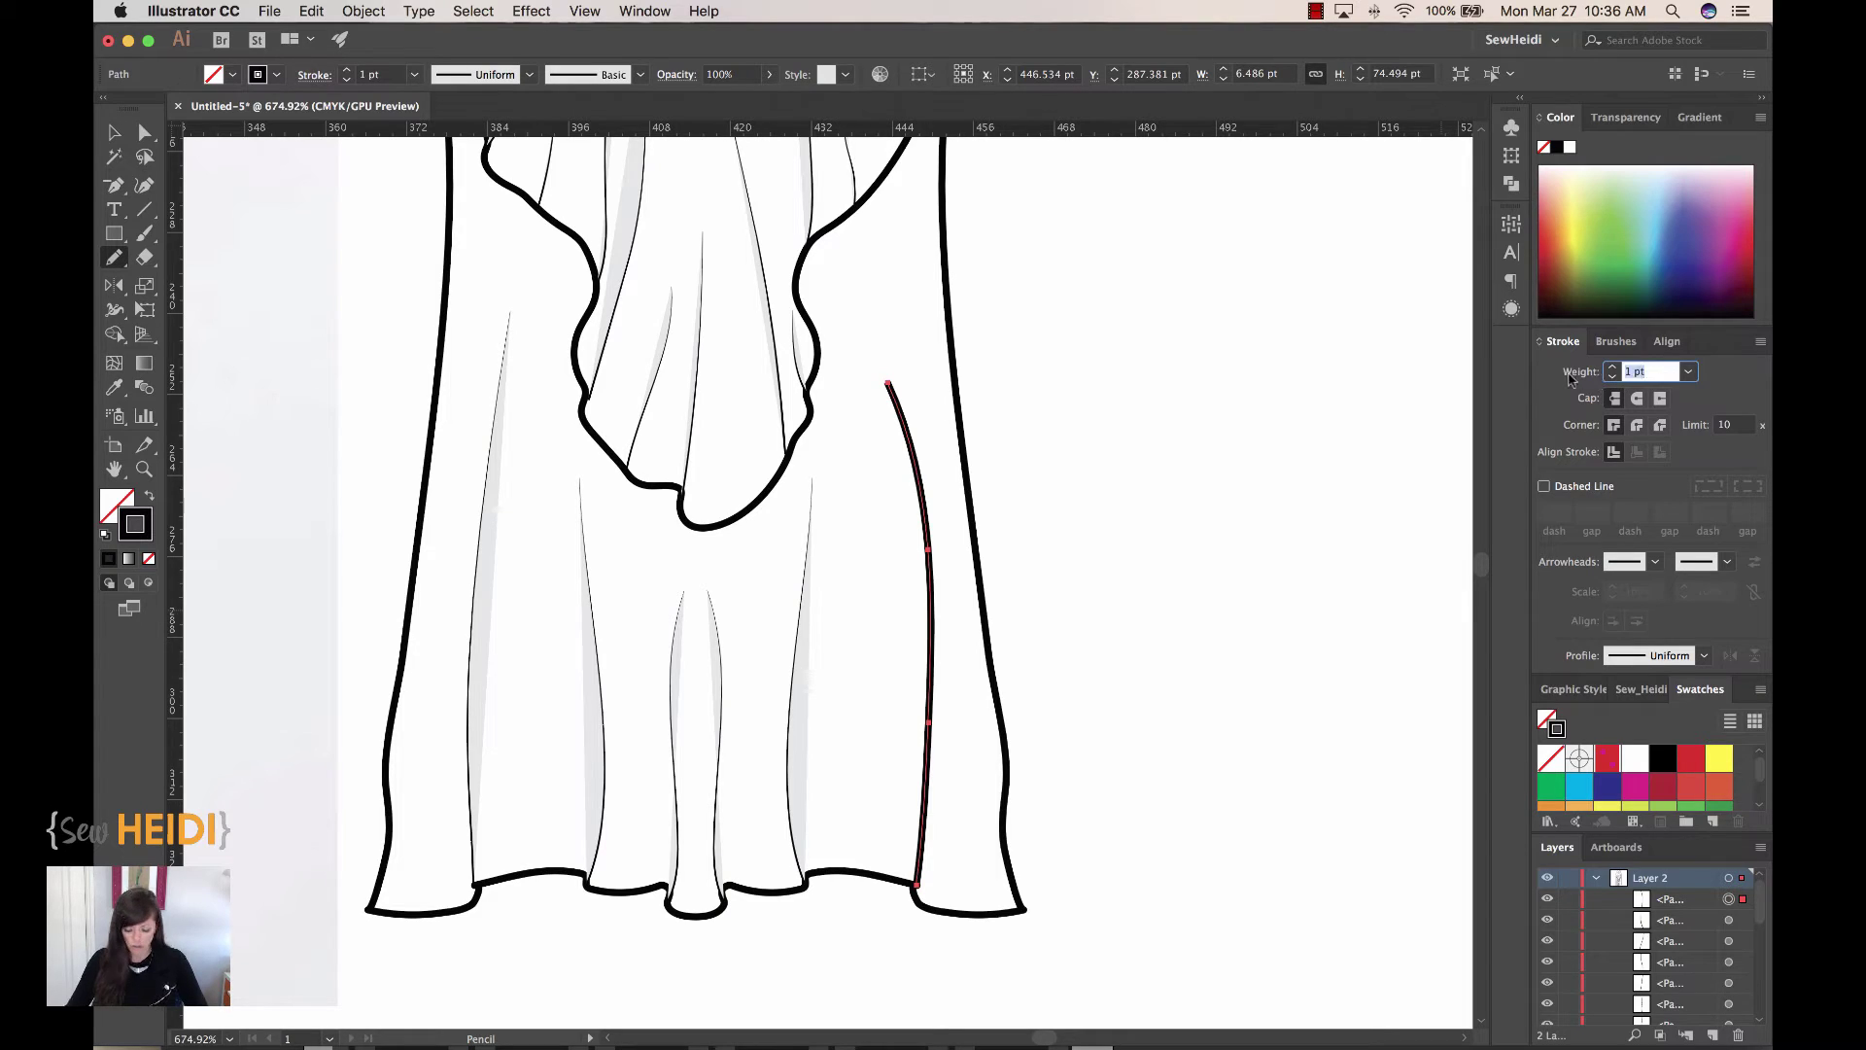
type(".25")
key("Return")
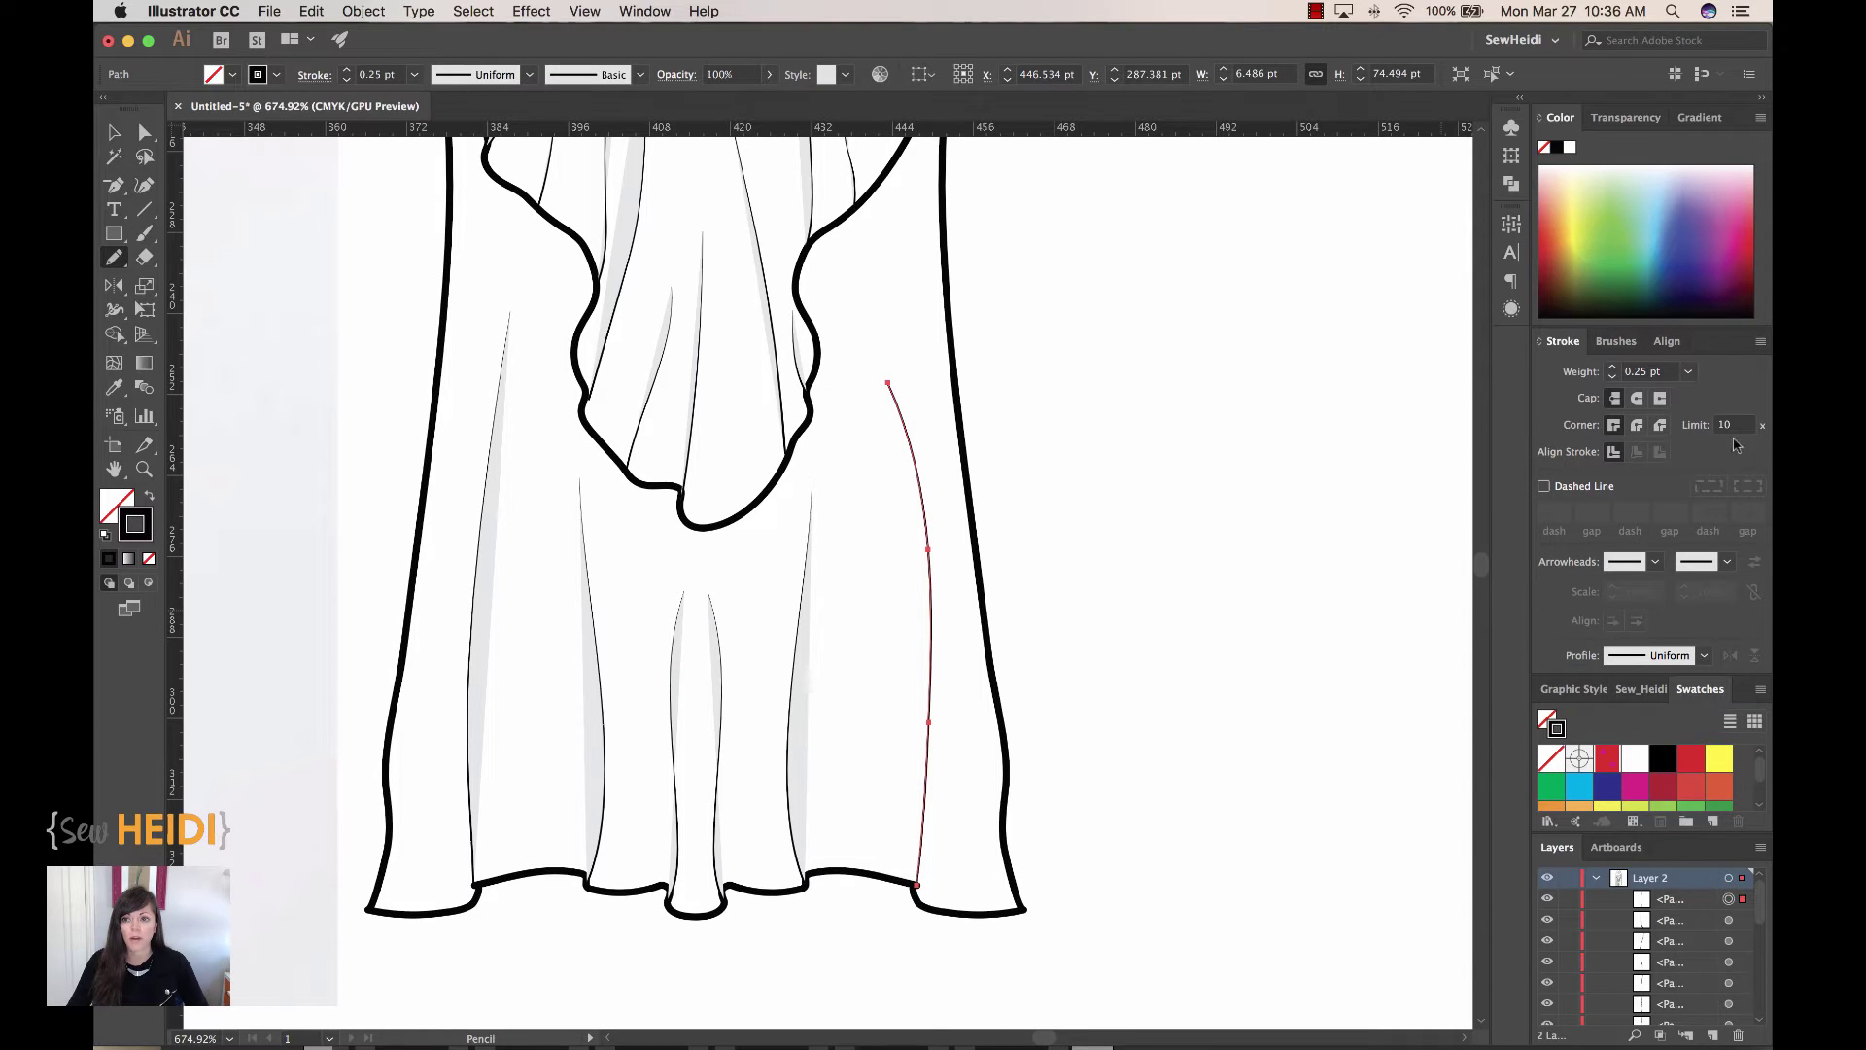
left_click(1760, 345)
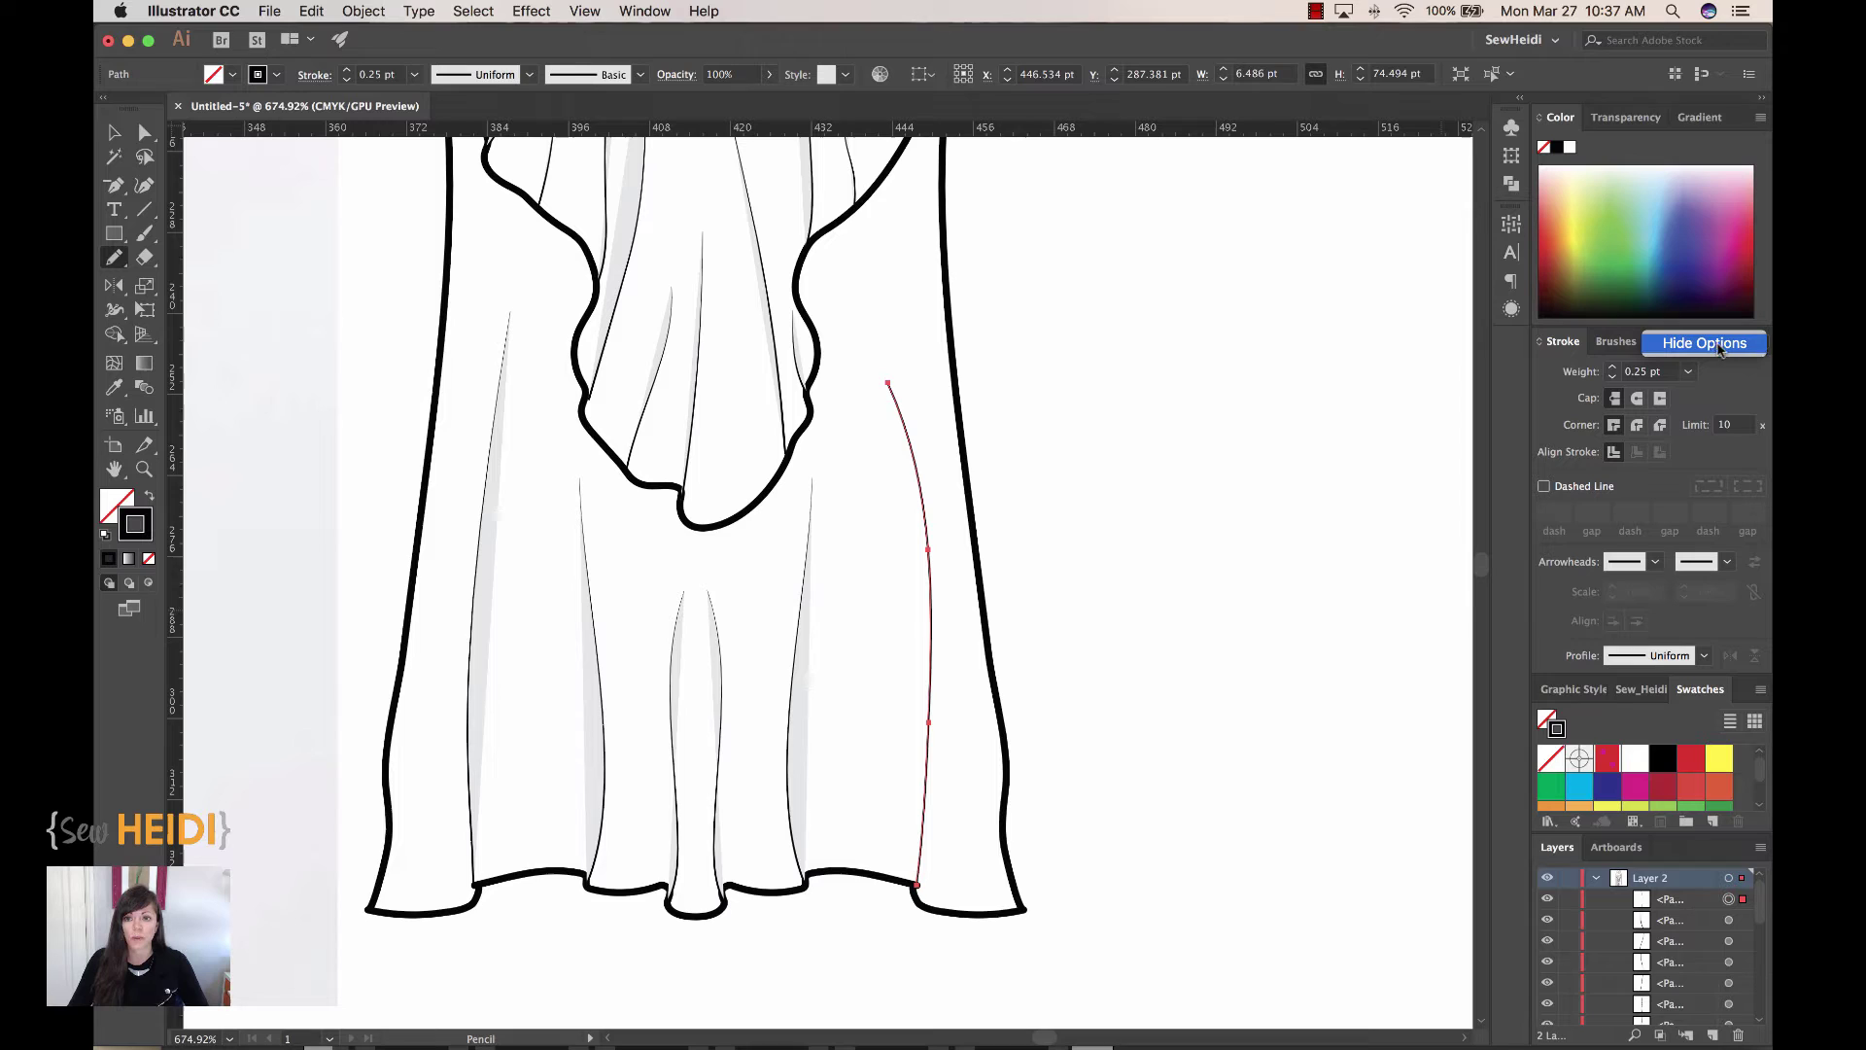
left_click(1739, 385)
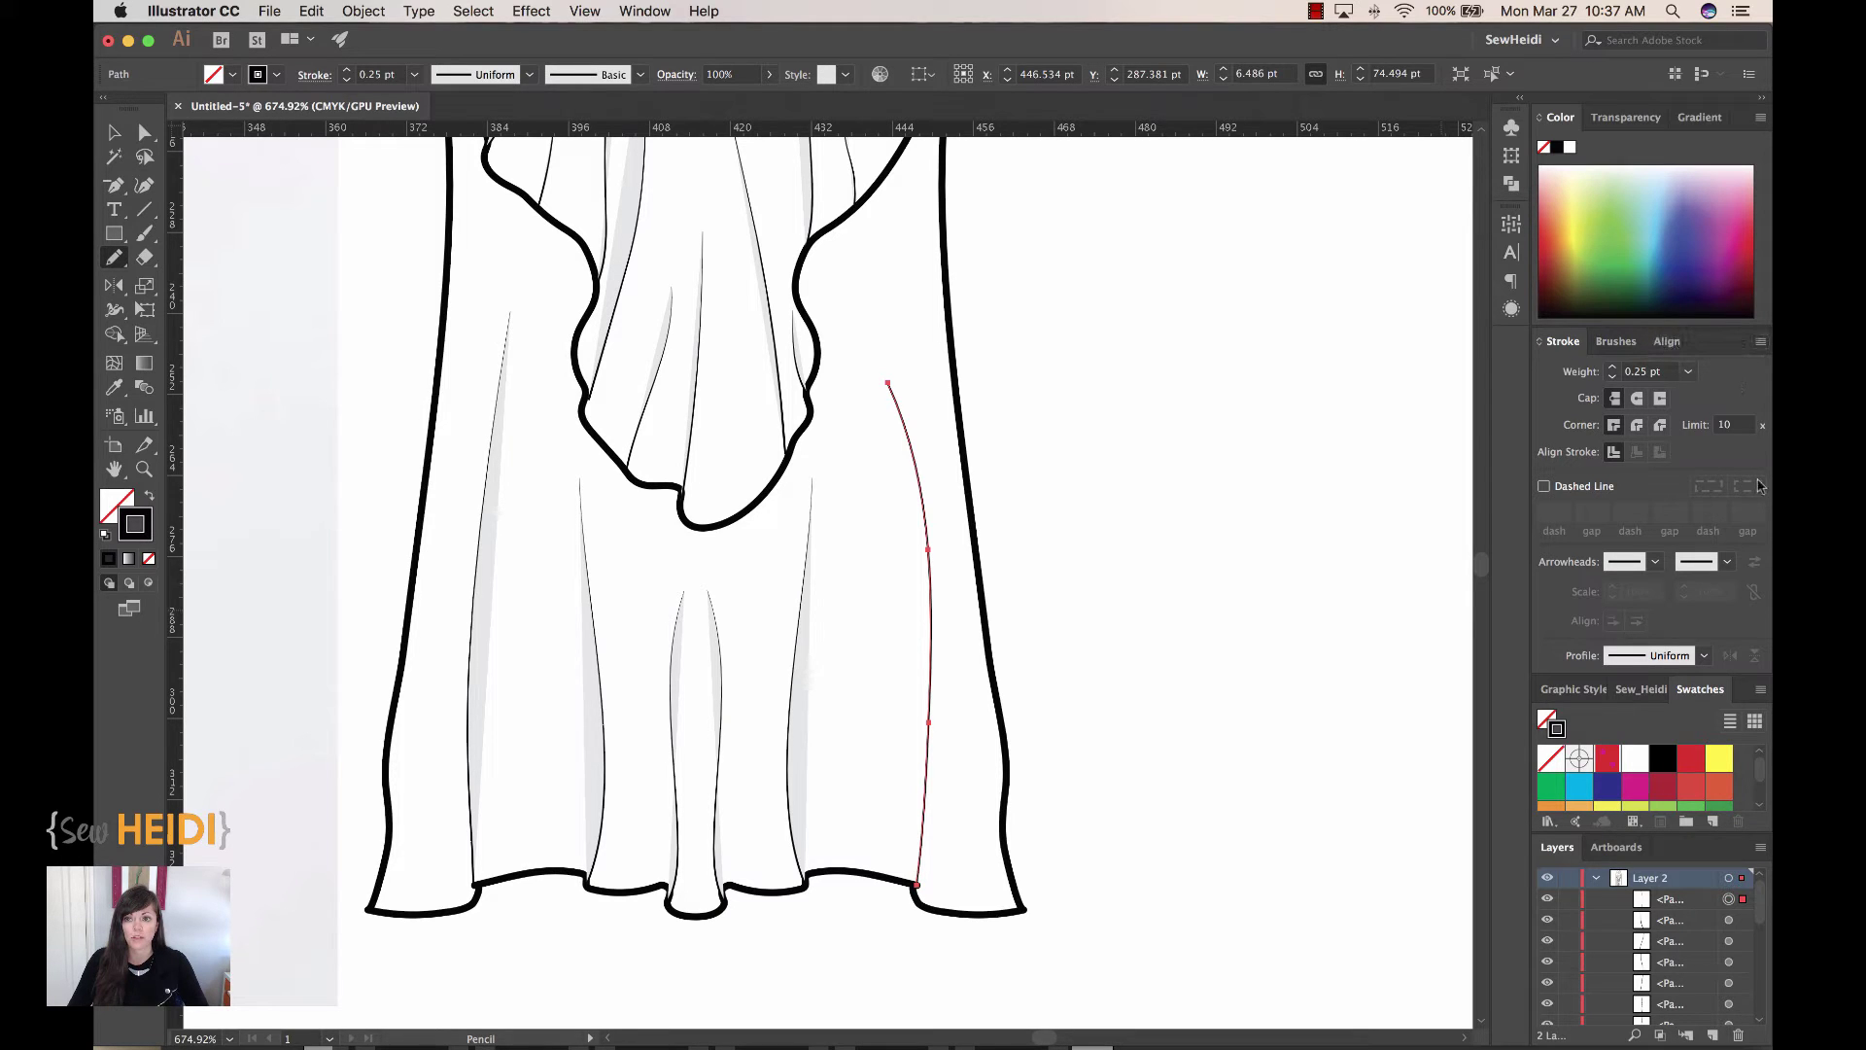
left_click(1701, 656)
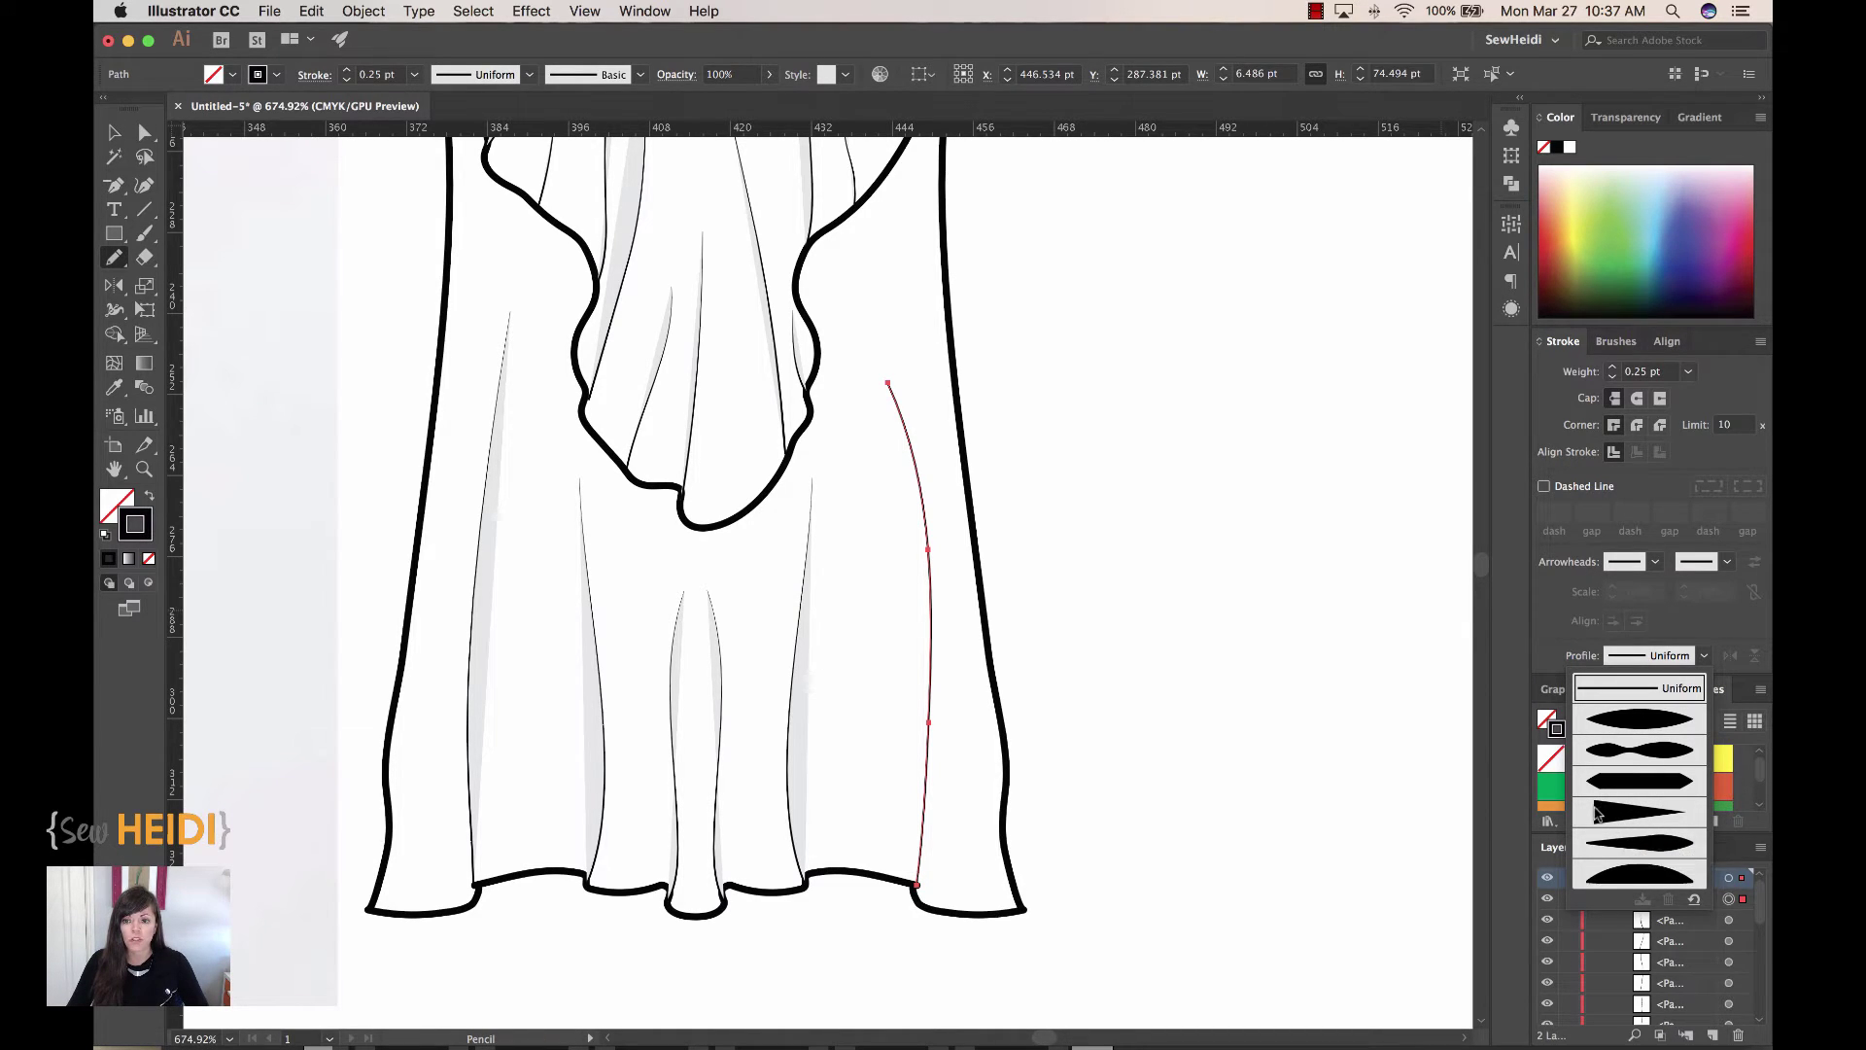
left_click(1597, 812)
Step: Zoom in on the hem corner and inspect the fold line from its end up to its top
key("super+shift+a")
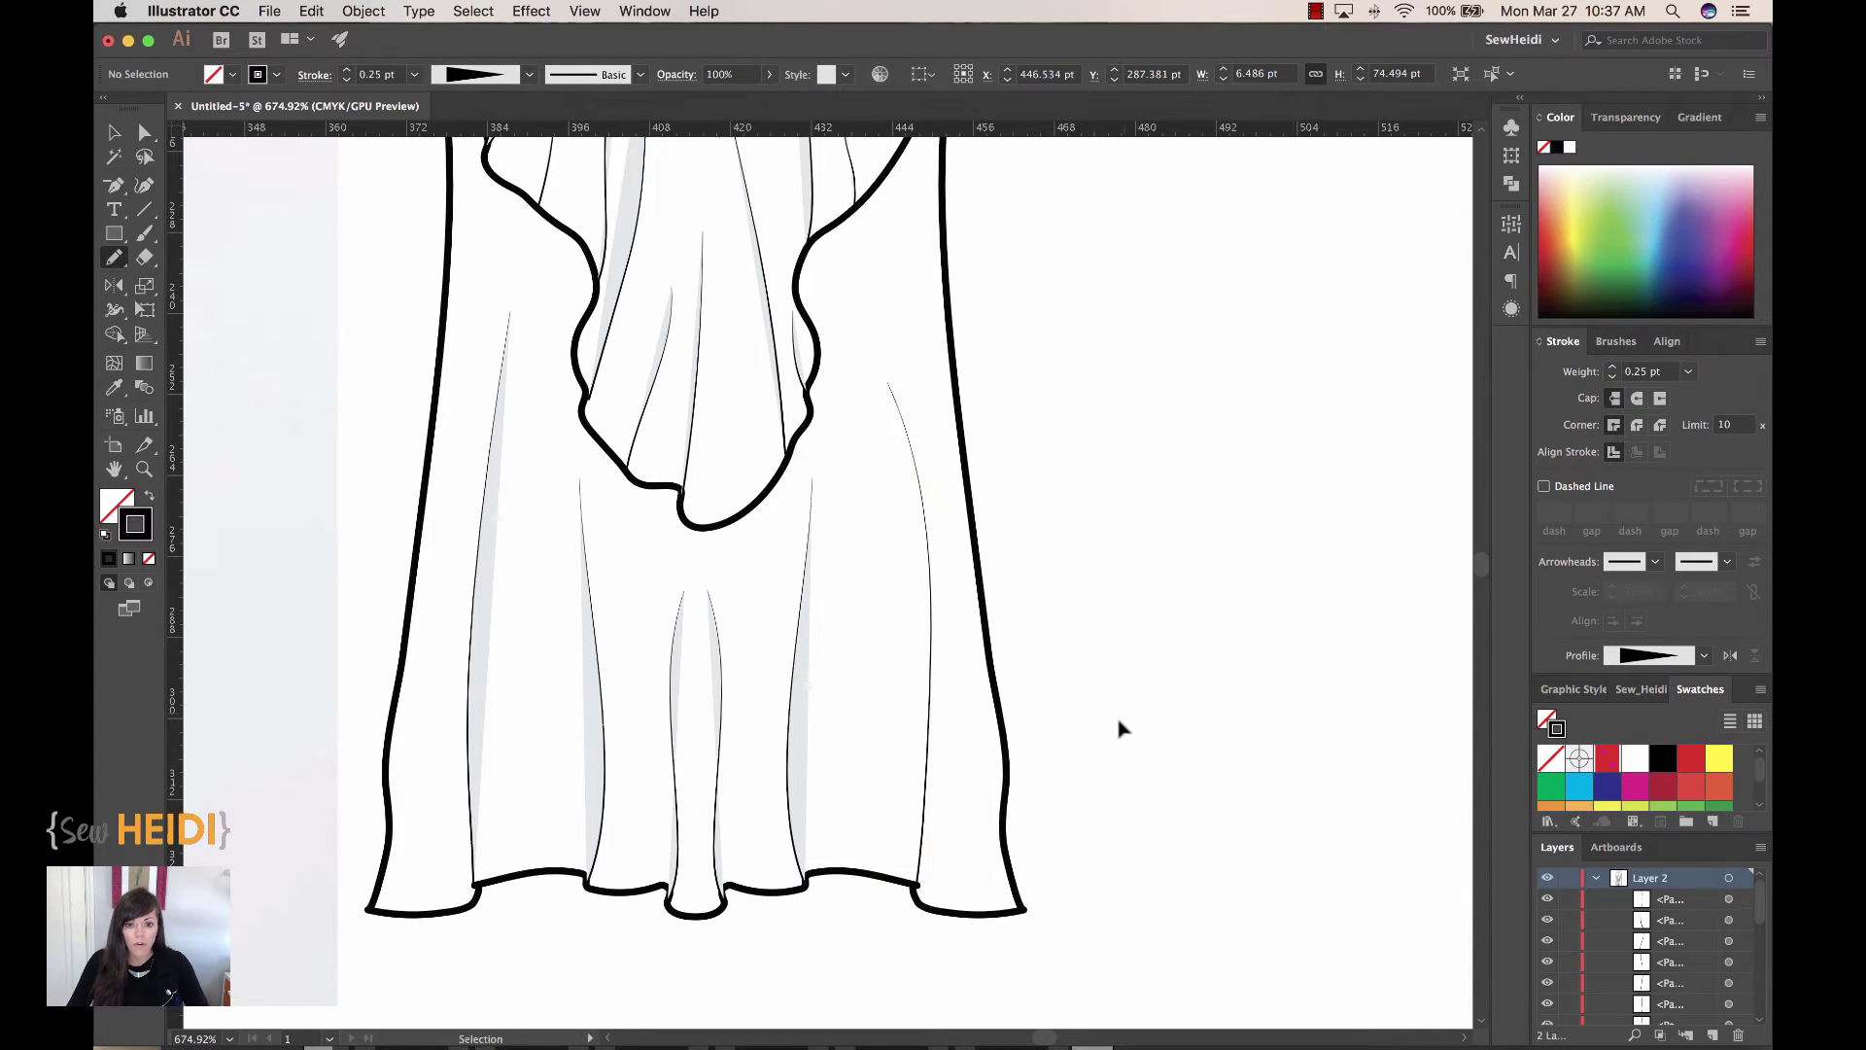
key("z")
left_click_drag(838, 816, 1012, 975)
key("v")
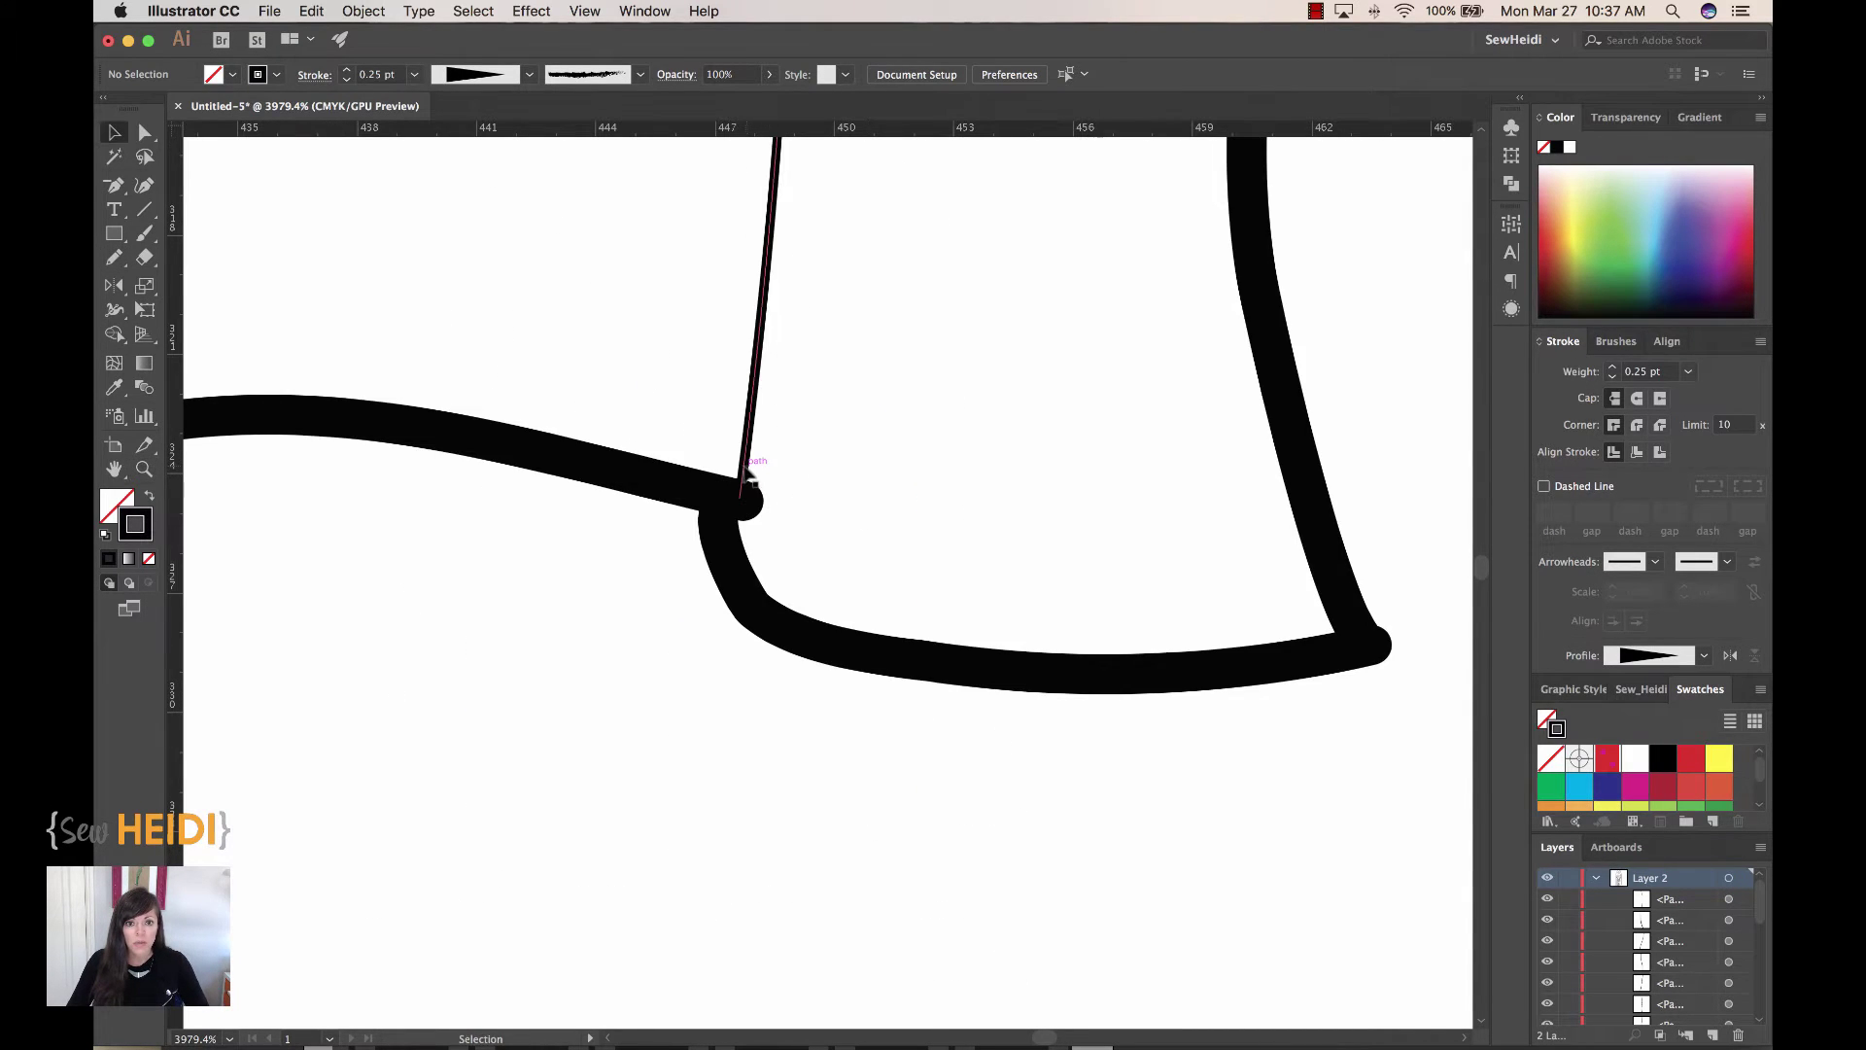
left_click_drag(747, 475, 777, 470)
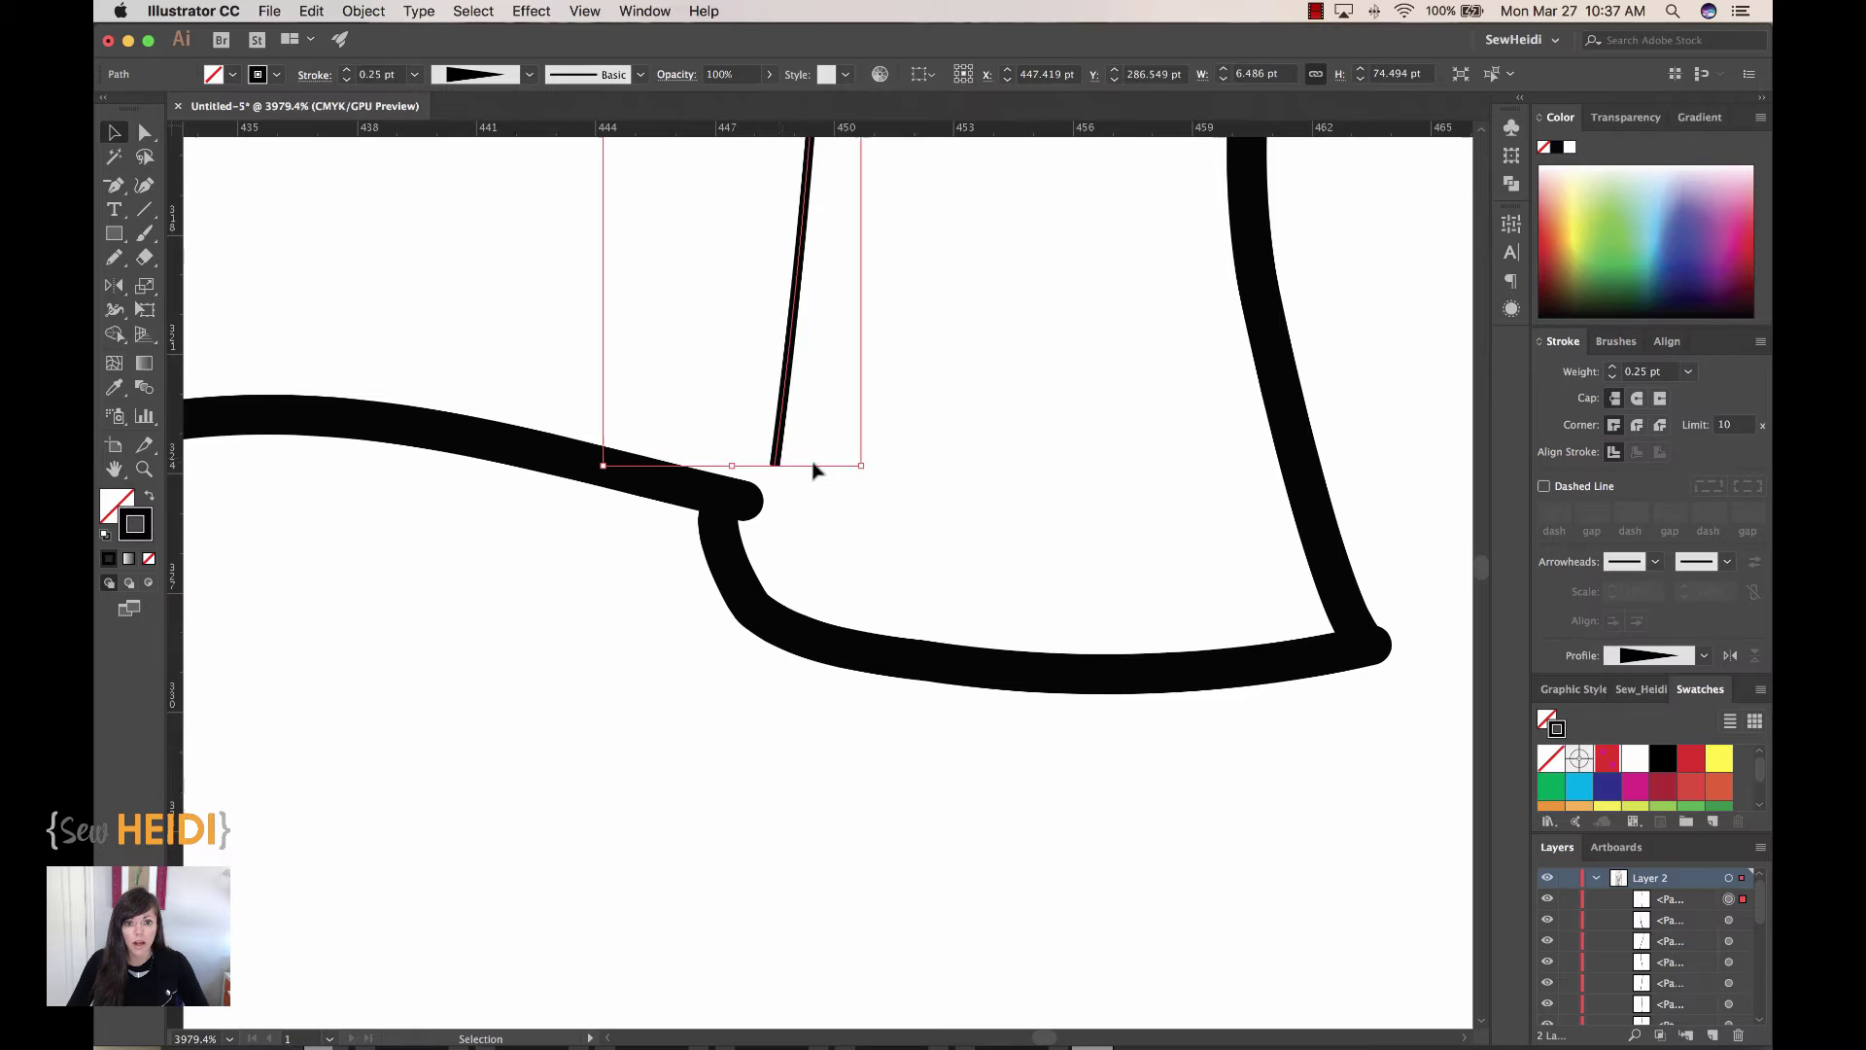
key("super+z")
scroll(982, 408, "up", 10)
left_click_drag(983, 267, 1000, 791)
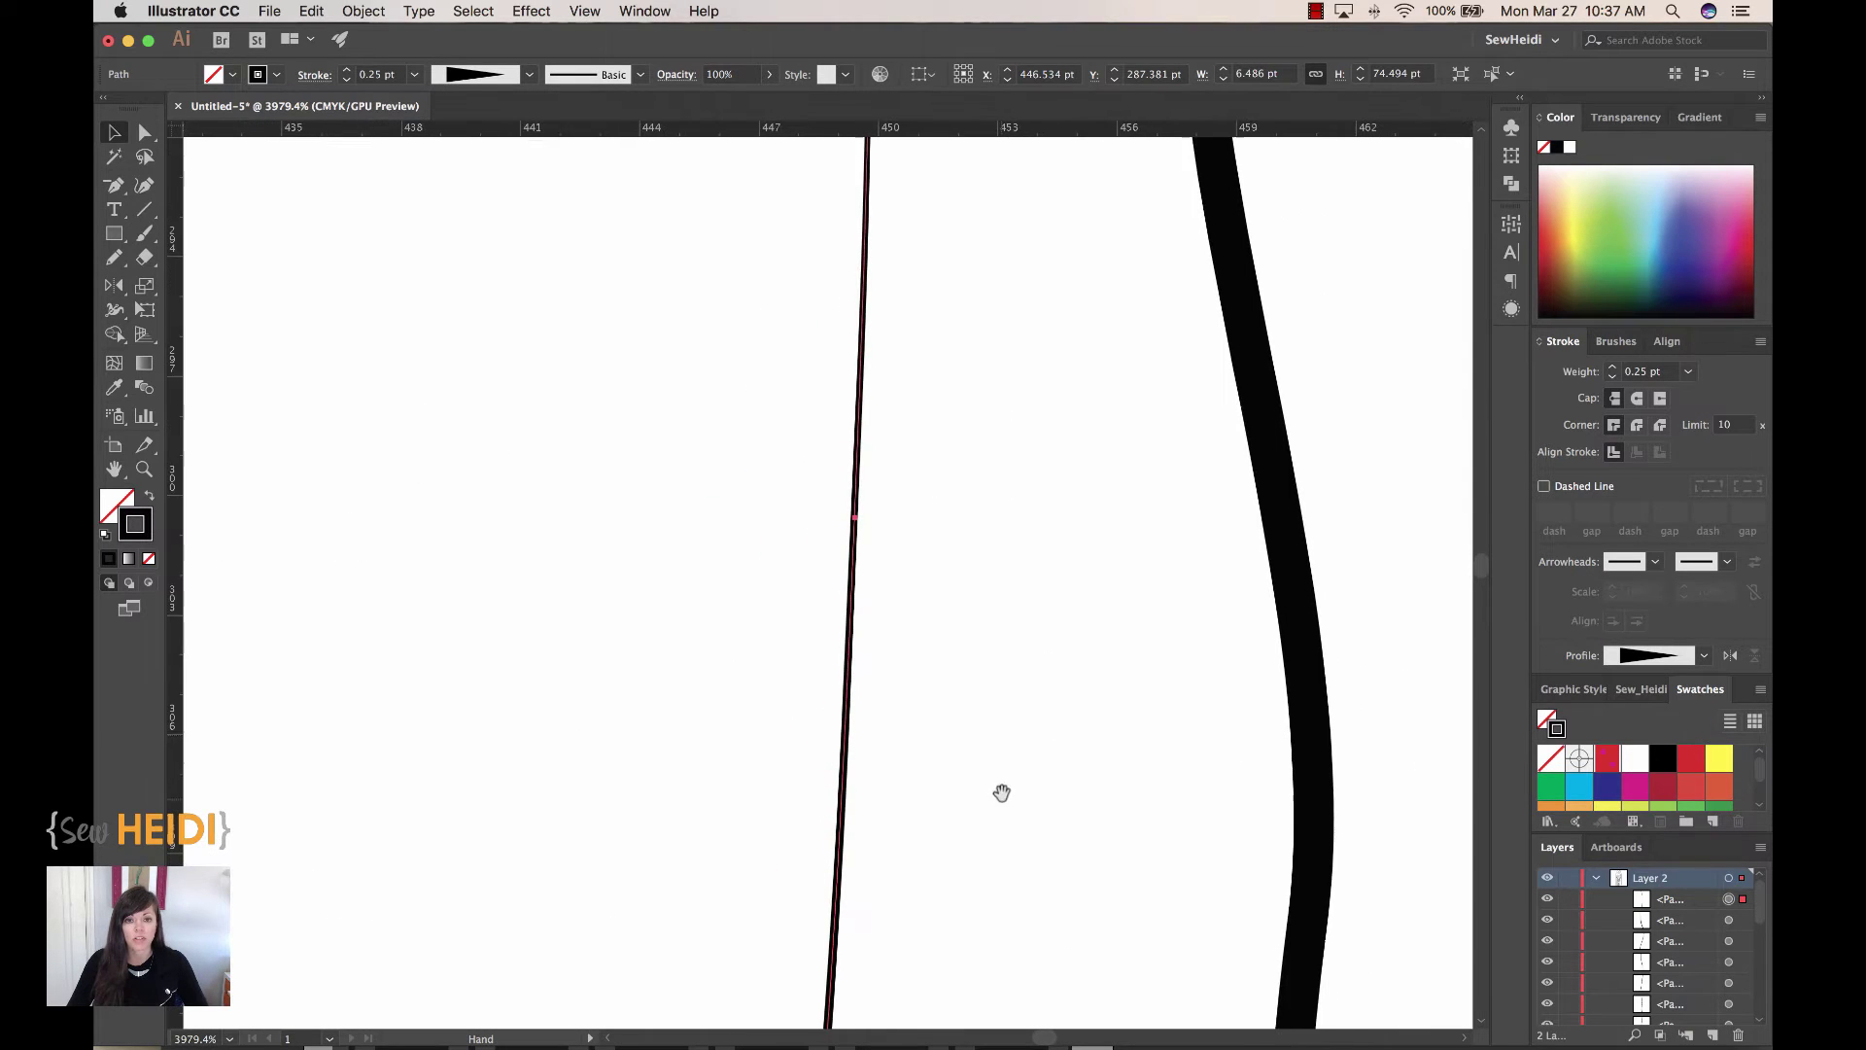
left_click_drag(977, 345, 972, 698)
mouse_move(945, 375)
left_mouse_down()
mouse_move(947, 513)
mouse_move(1008, 813)
mouse_move(1033, 821)
mouse_move(1050, 900)
mouse_move(1043, 865)
left_mouse_up()
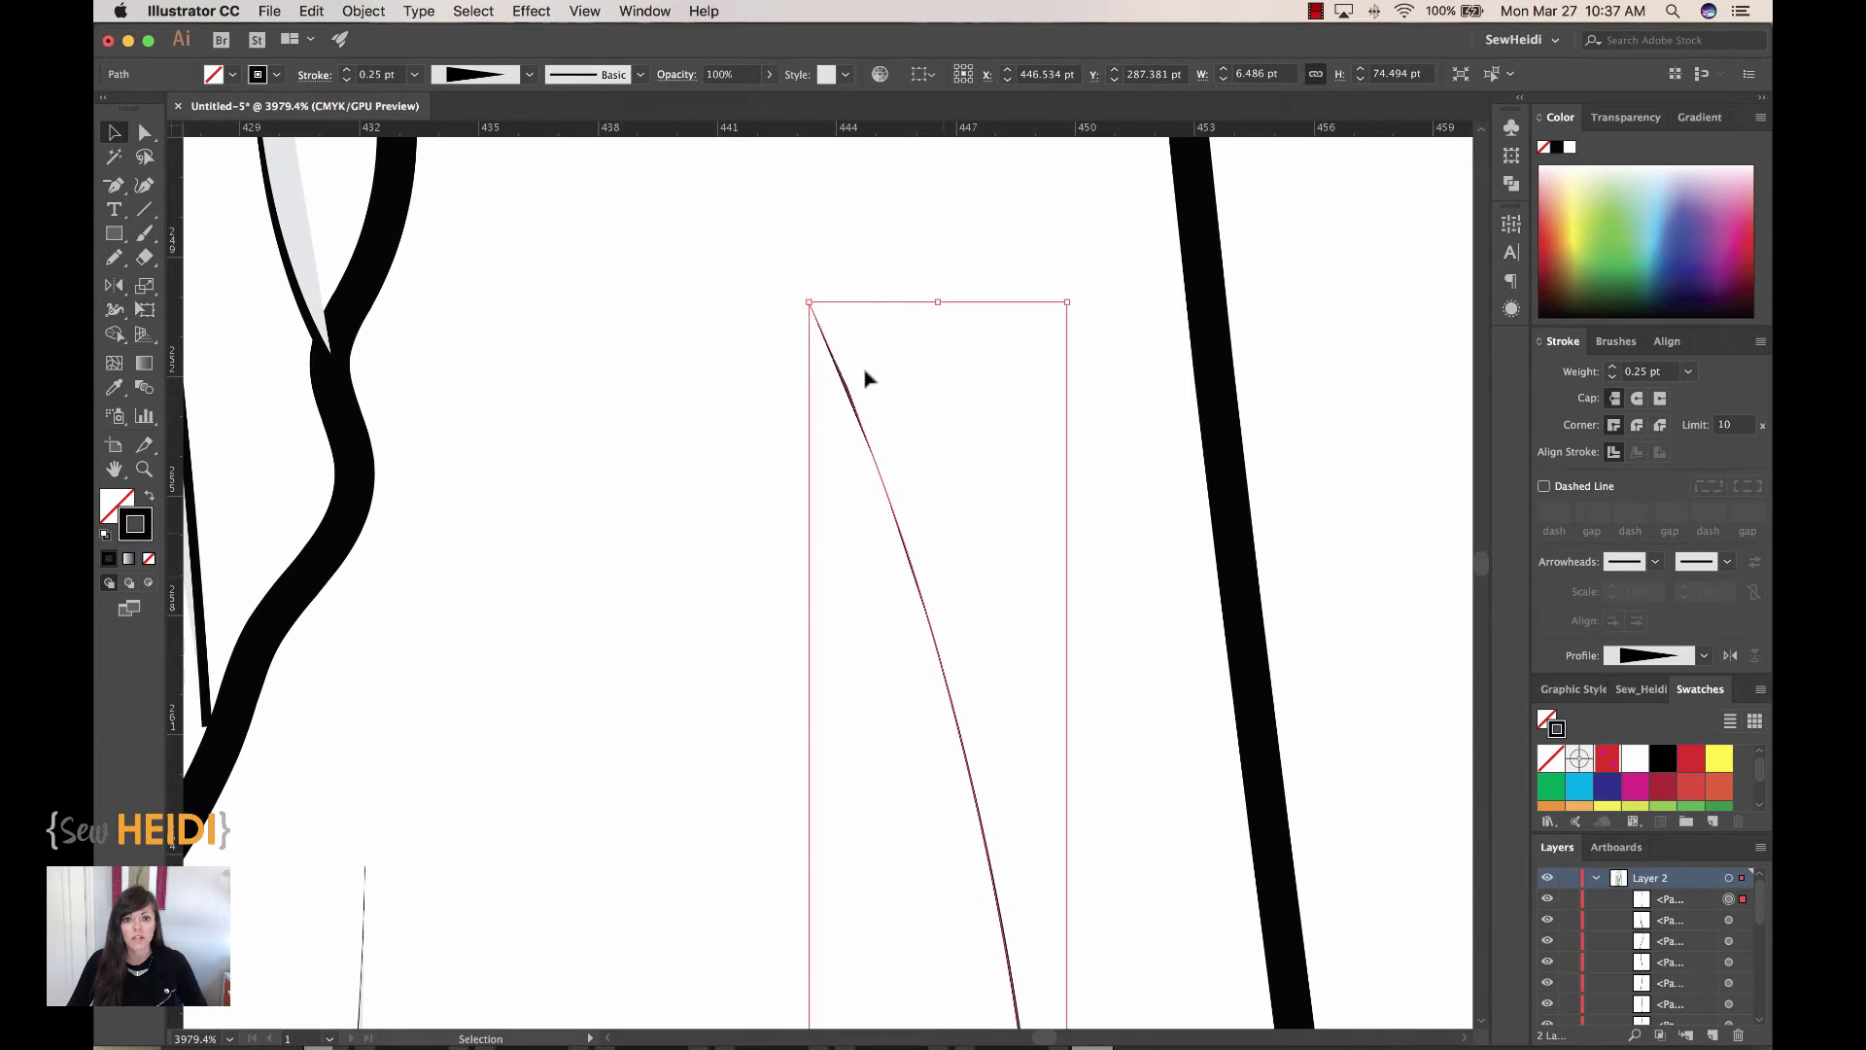
Step: Zoom out and flip the crease's width profile so it tapers the other way
key("a")
key("super+minus")
key("super+minus")
key("super+minus")
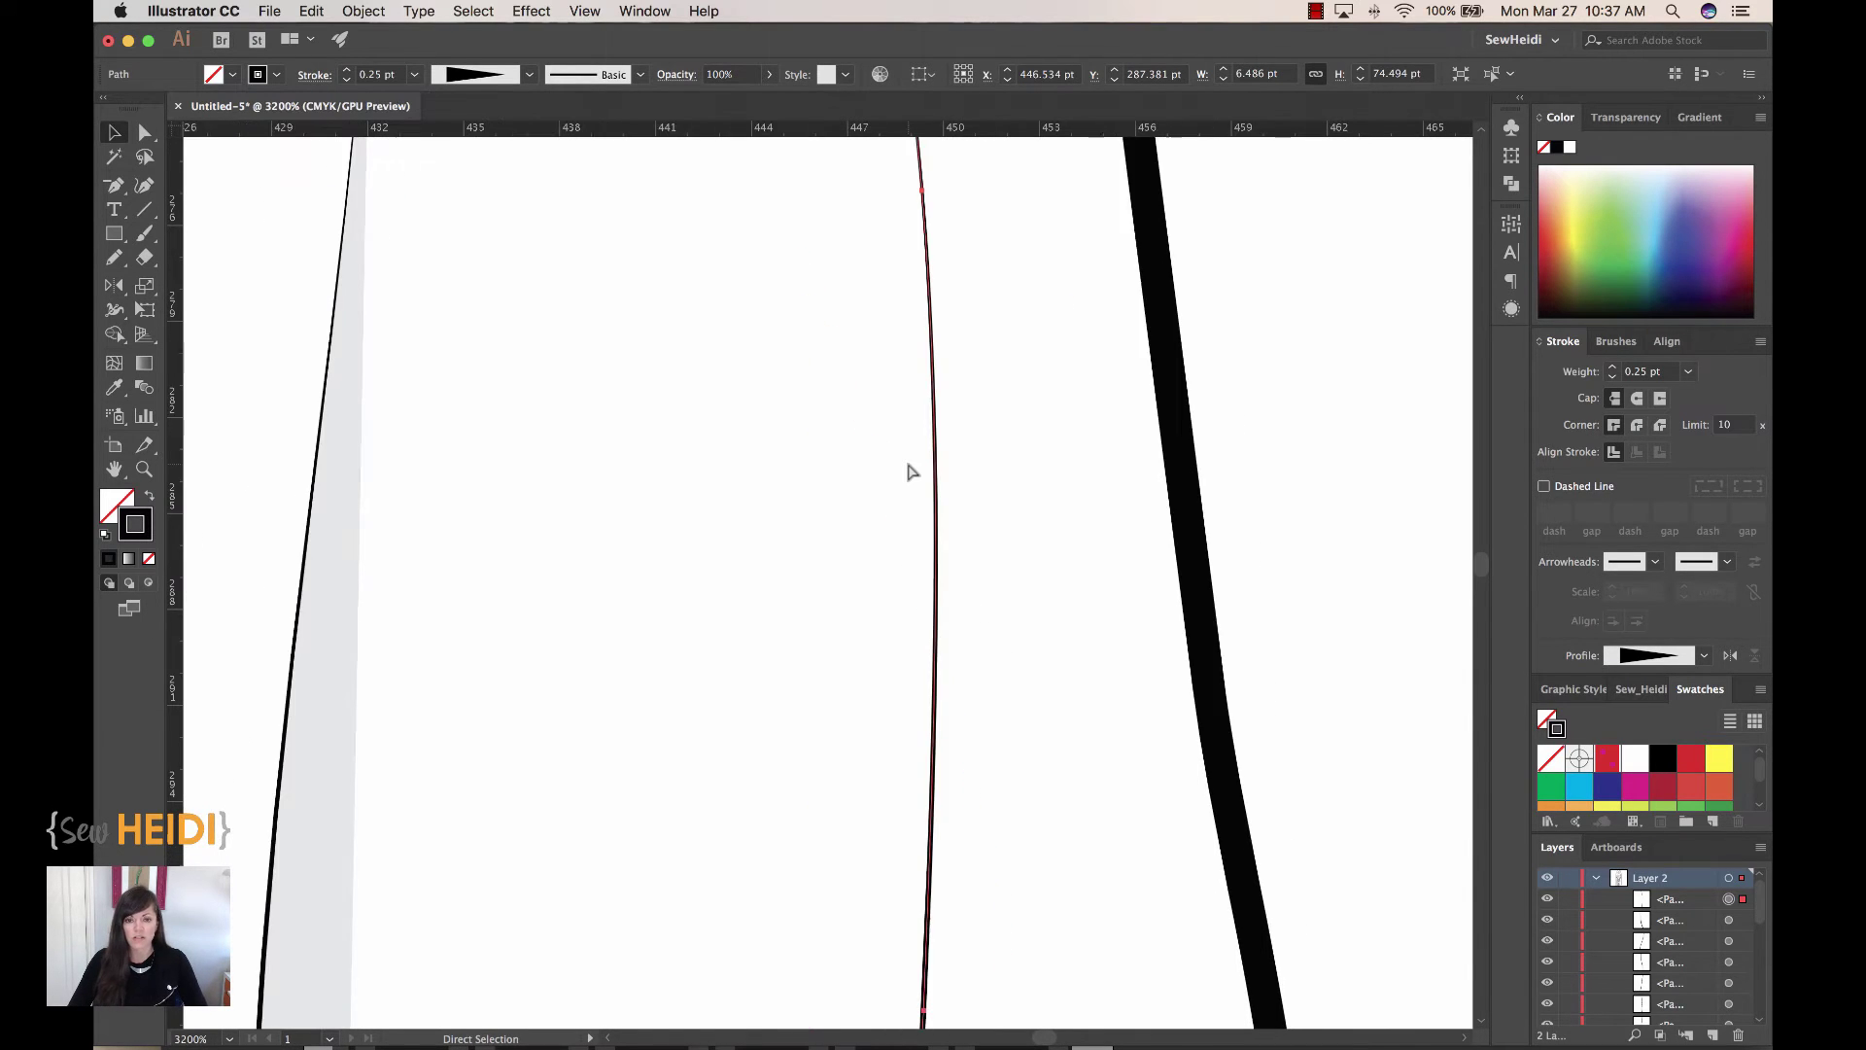
key("super+minus")
key("v")
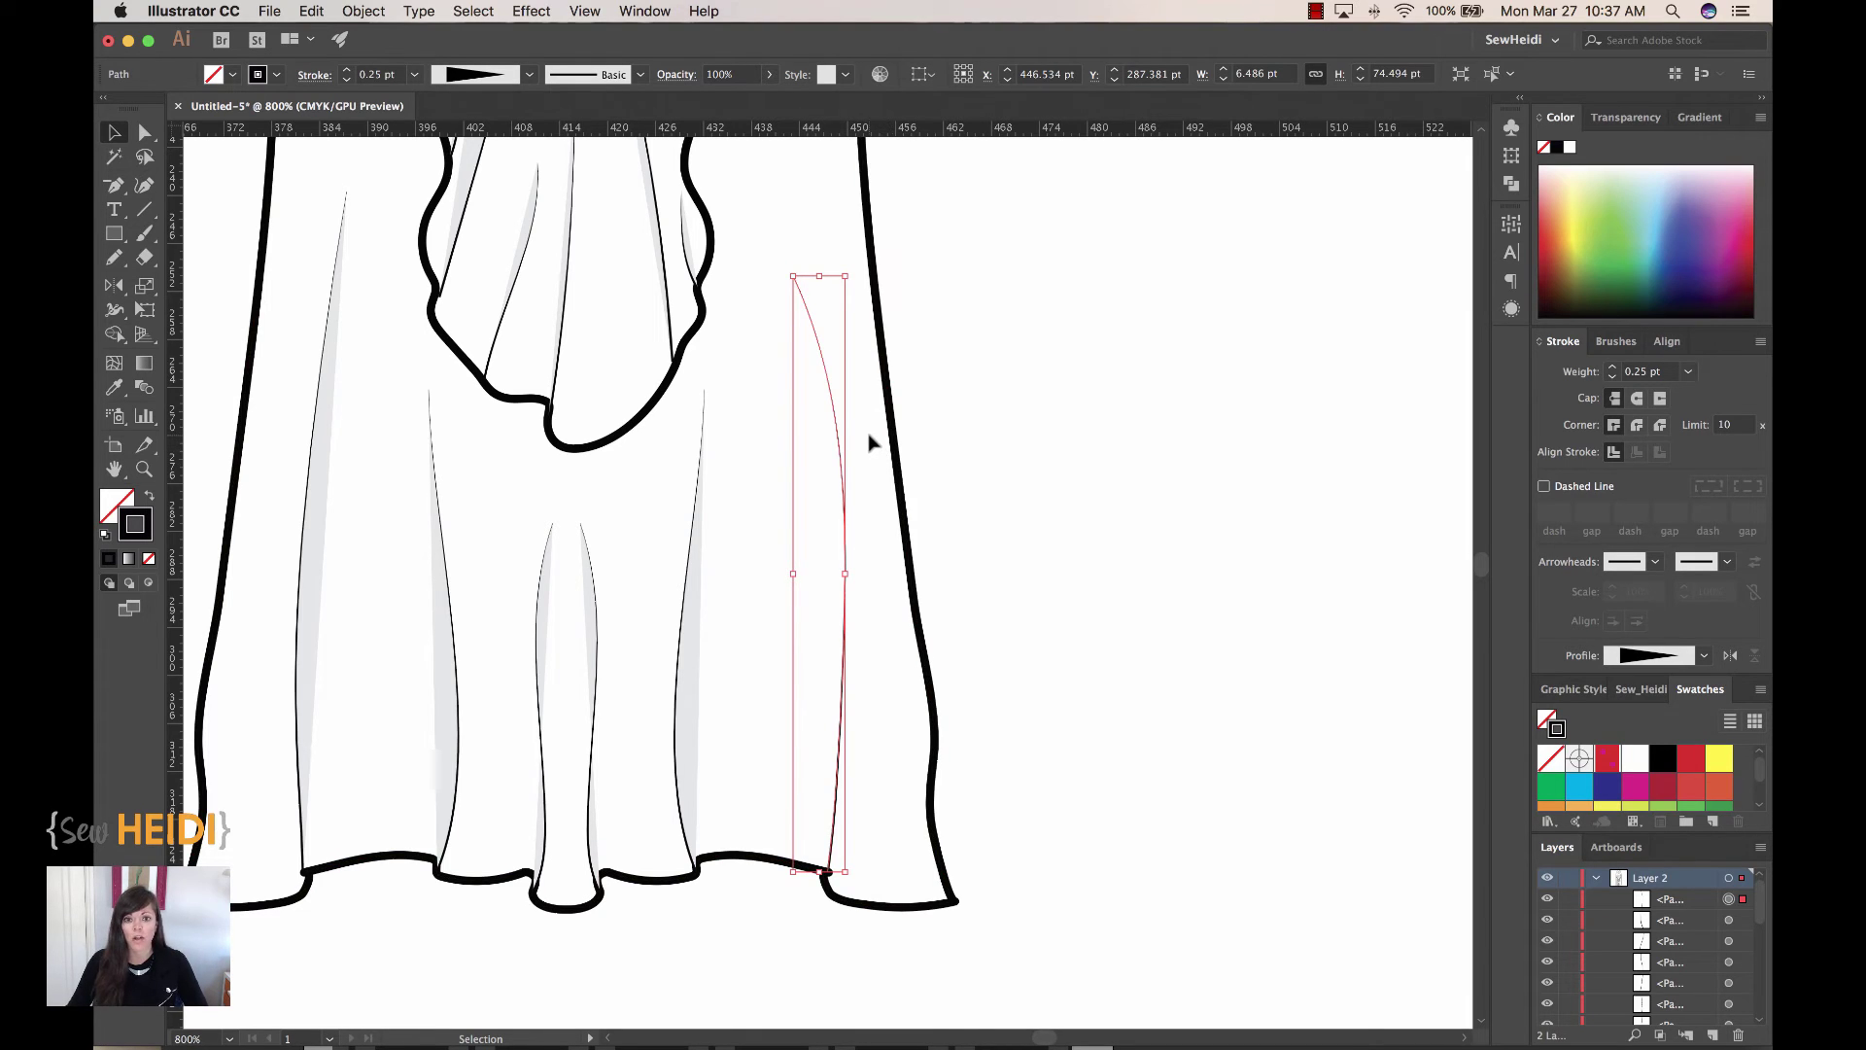
scroll(868, 440, "right", 1)
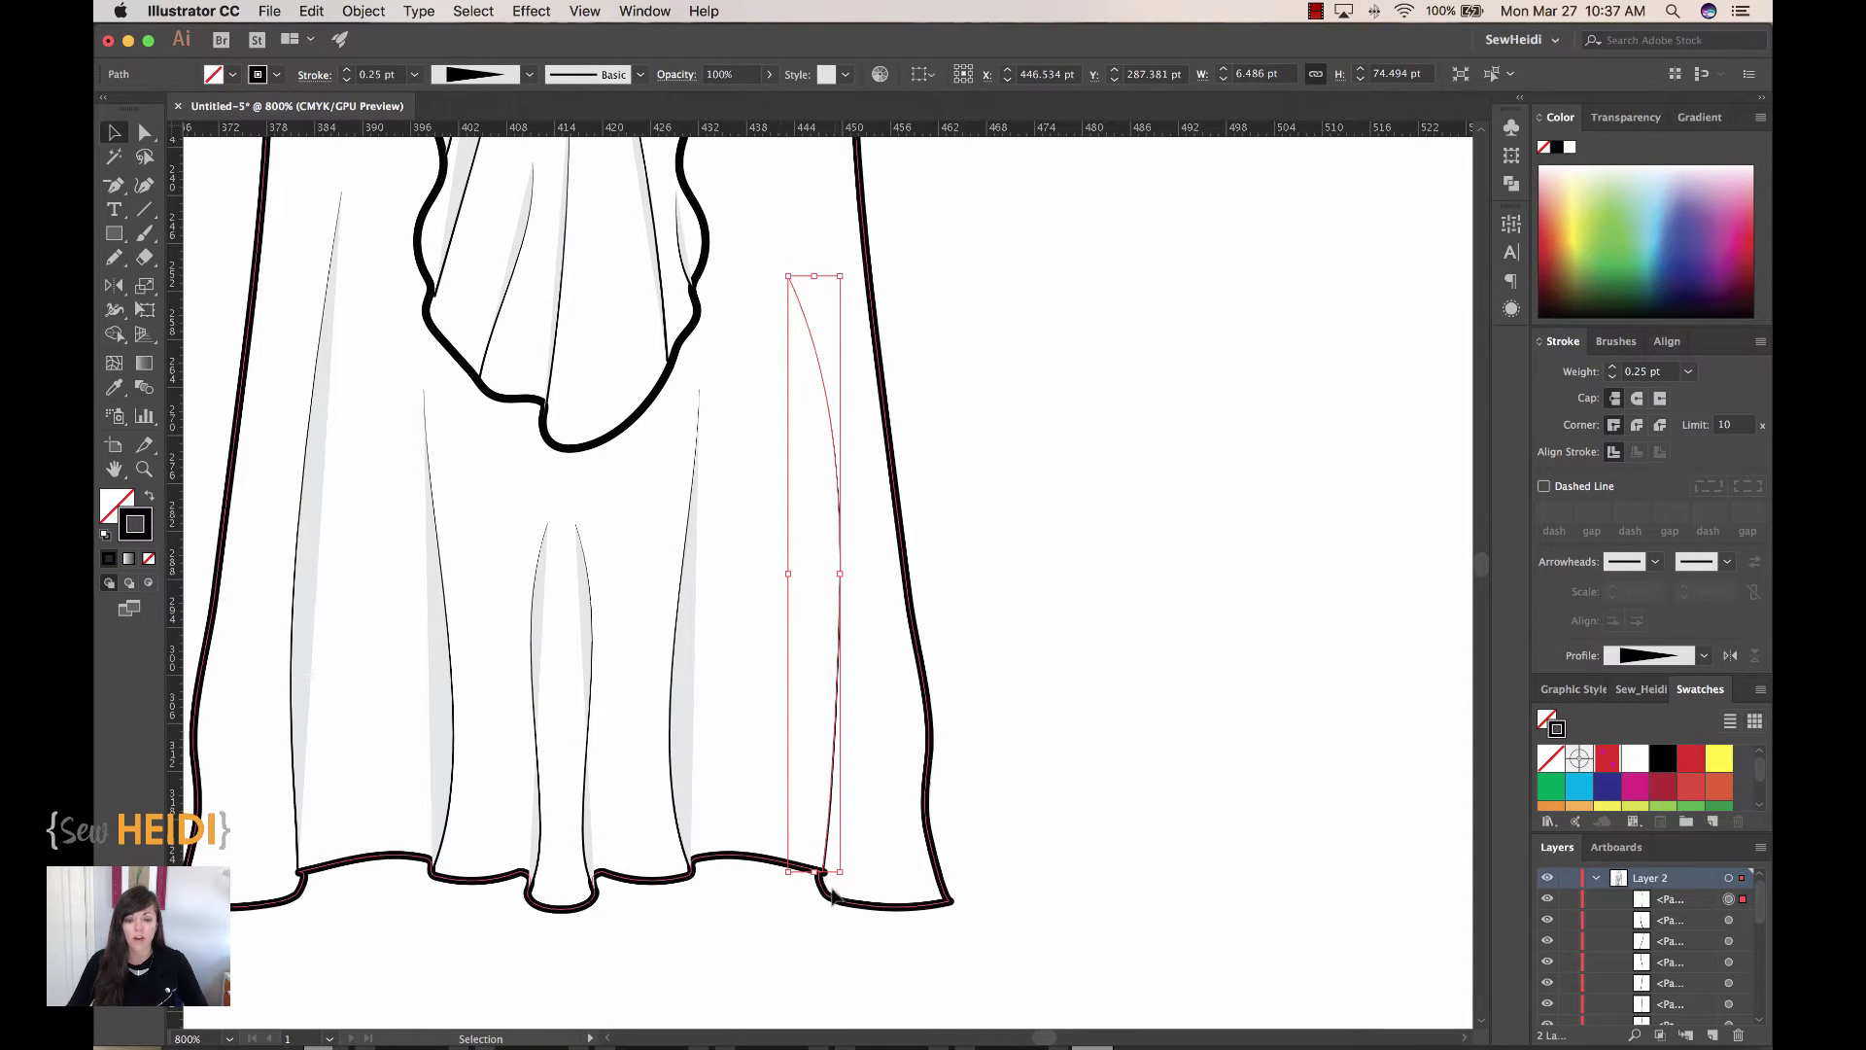
left_click(1729, 657)
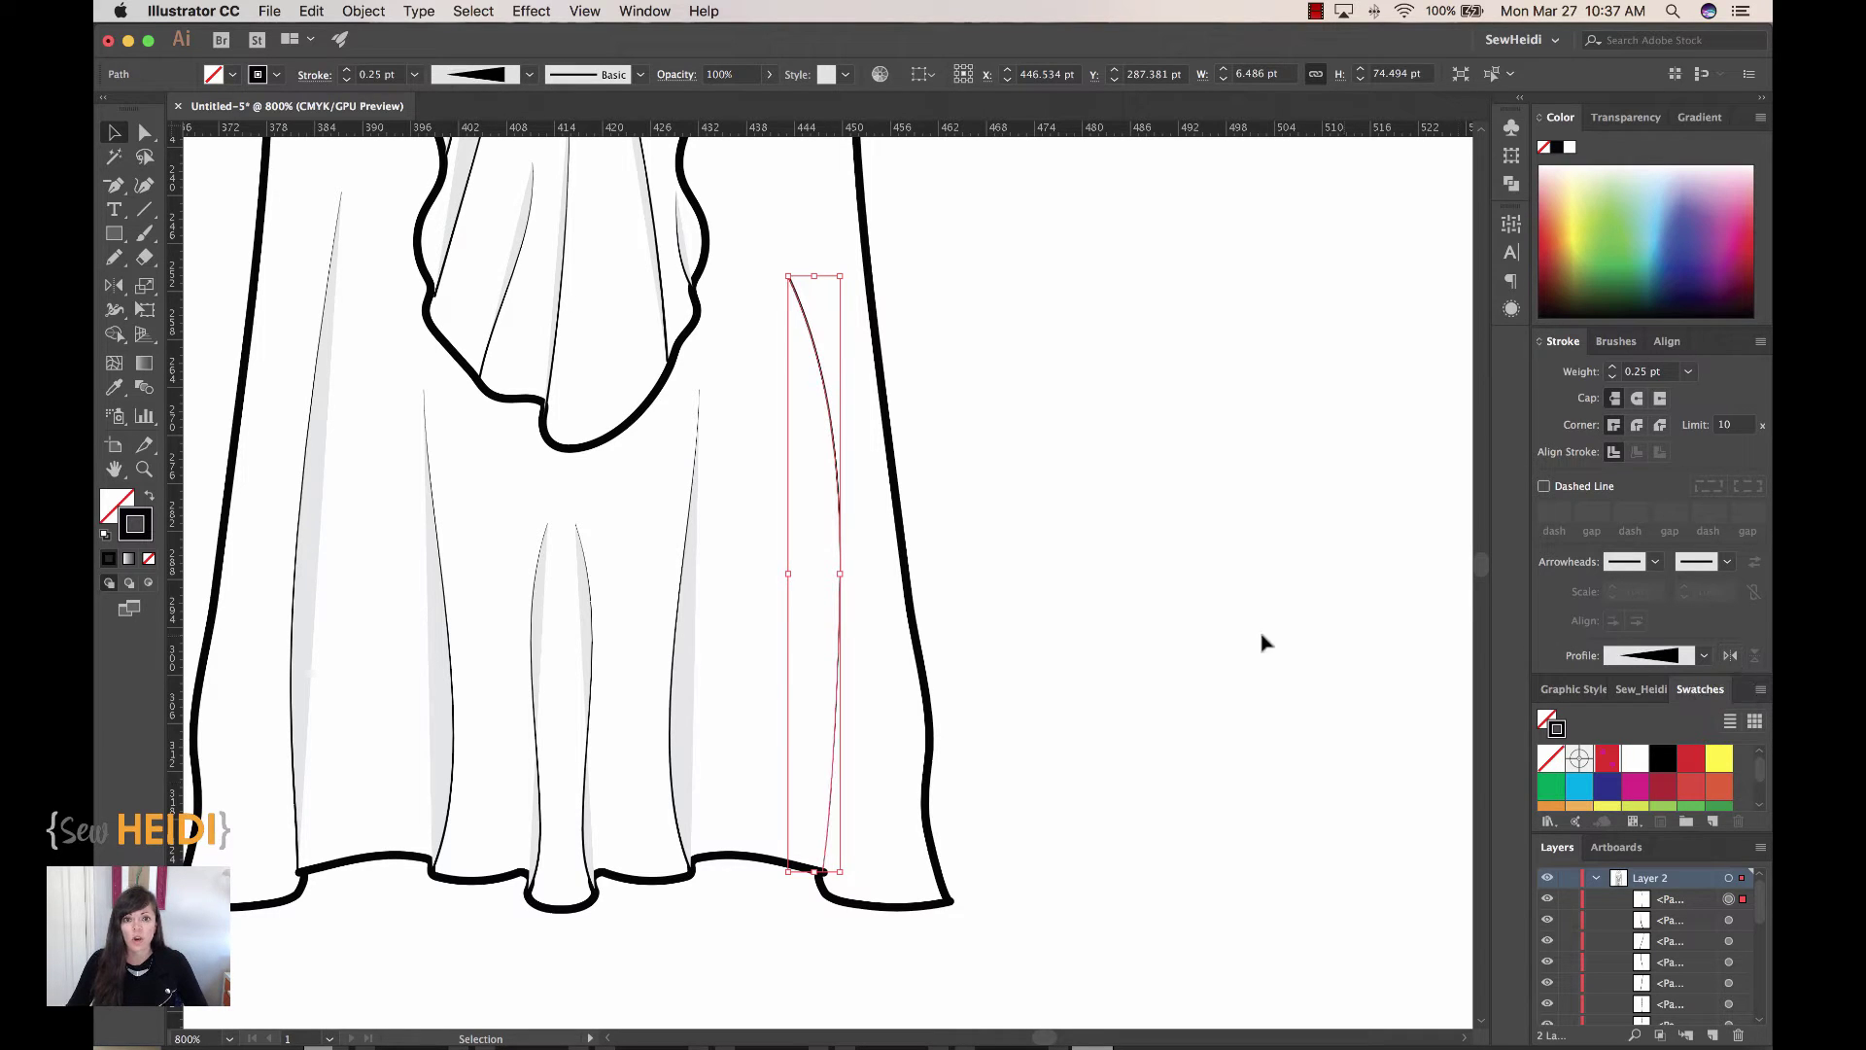
left_click(916, 358)
left_click(821, 399)
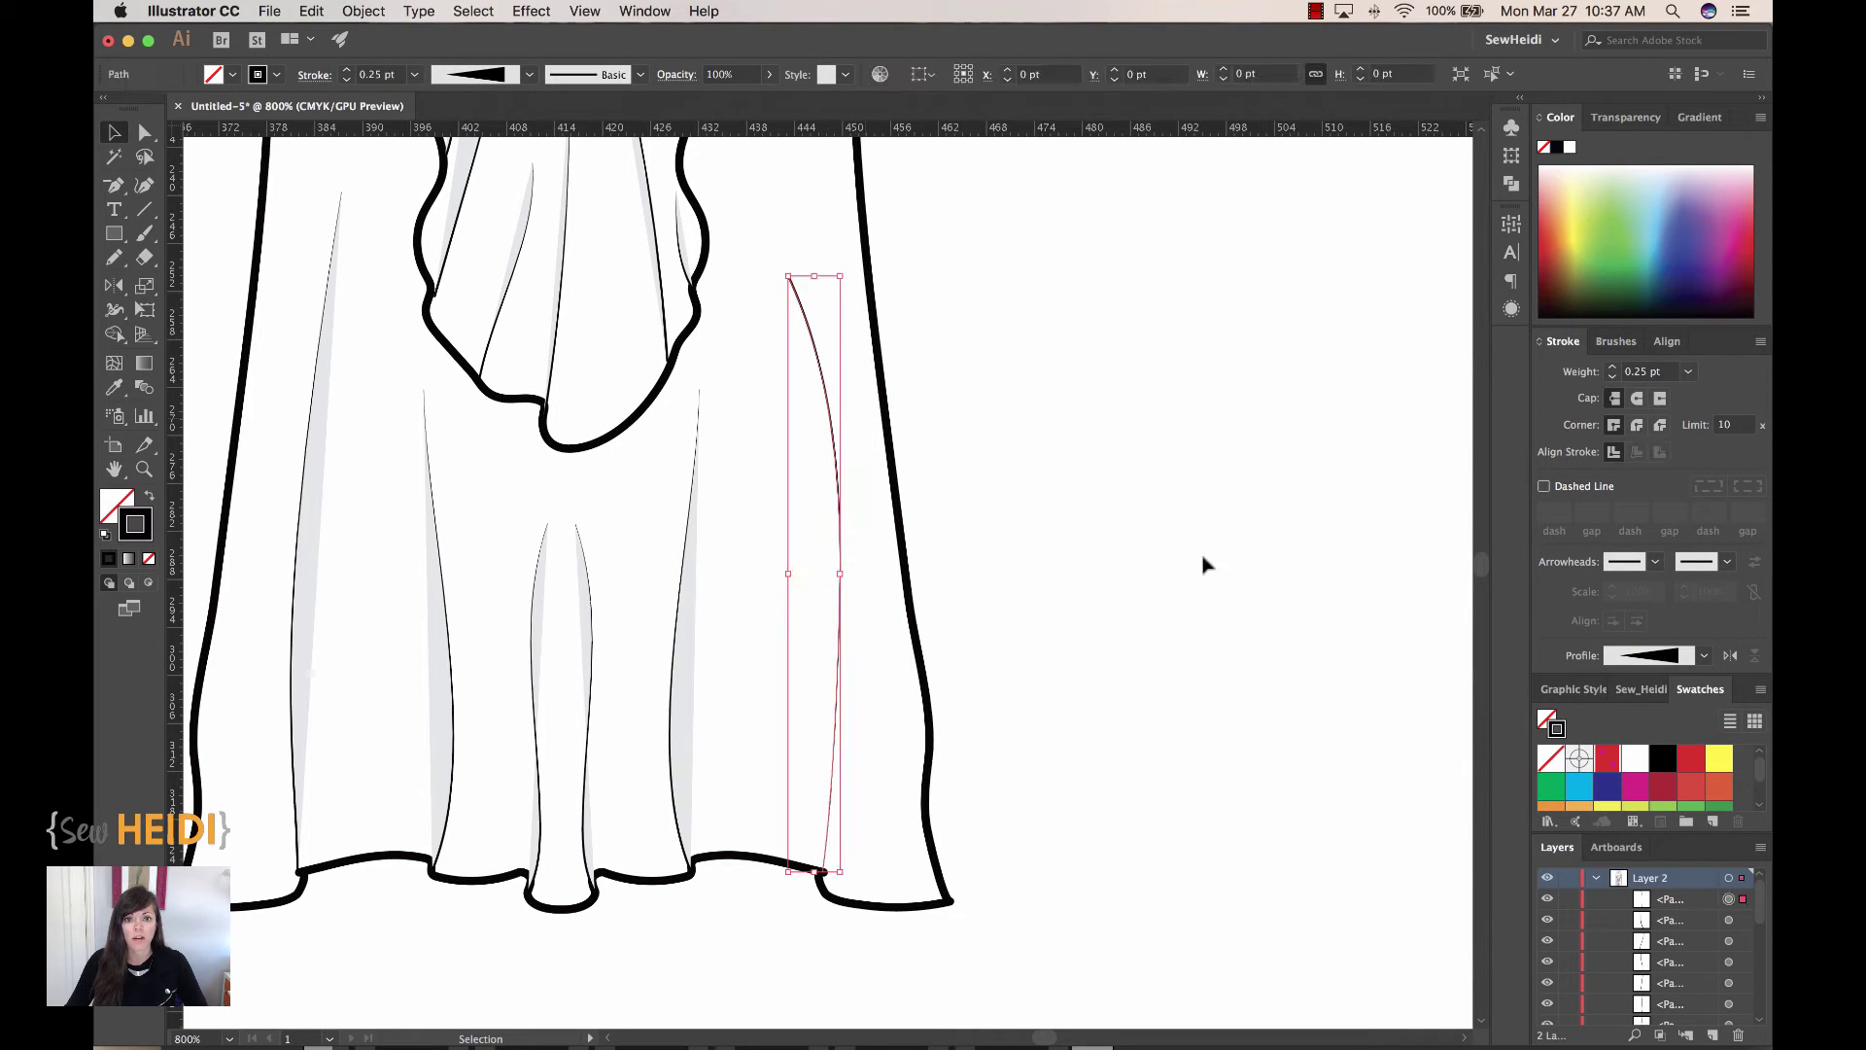
left_click(1731, 656)
left_click(1267, 668)
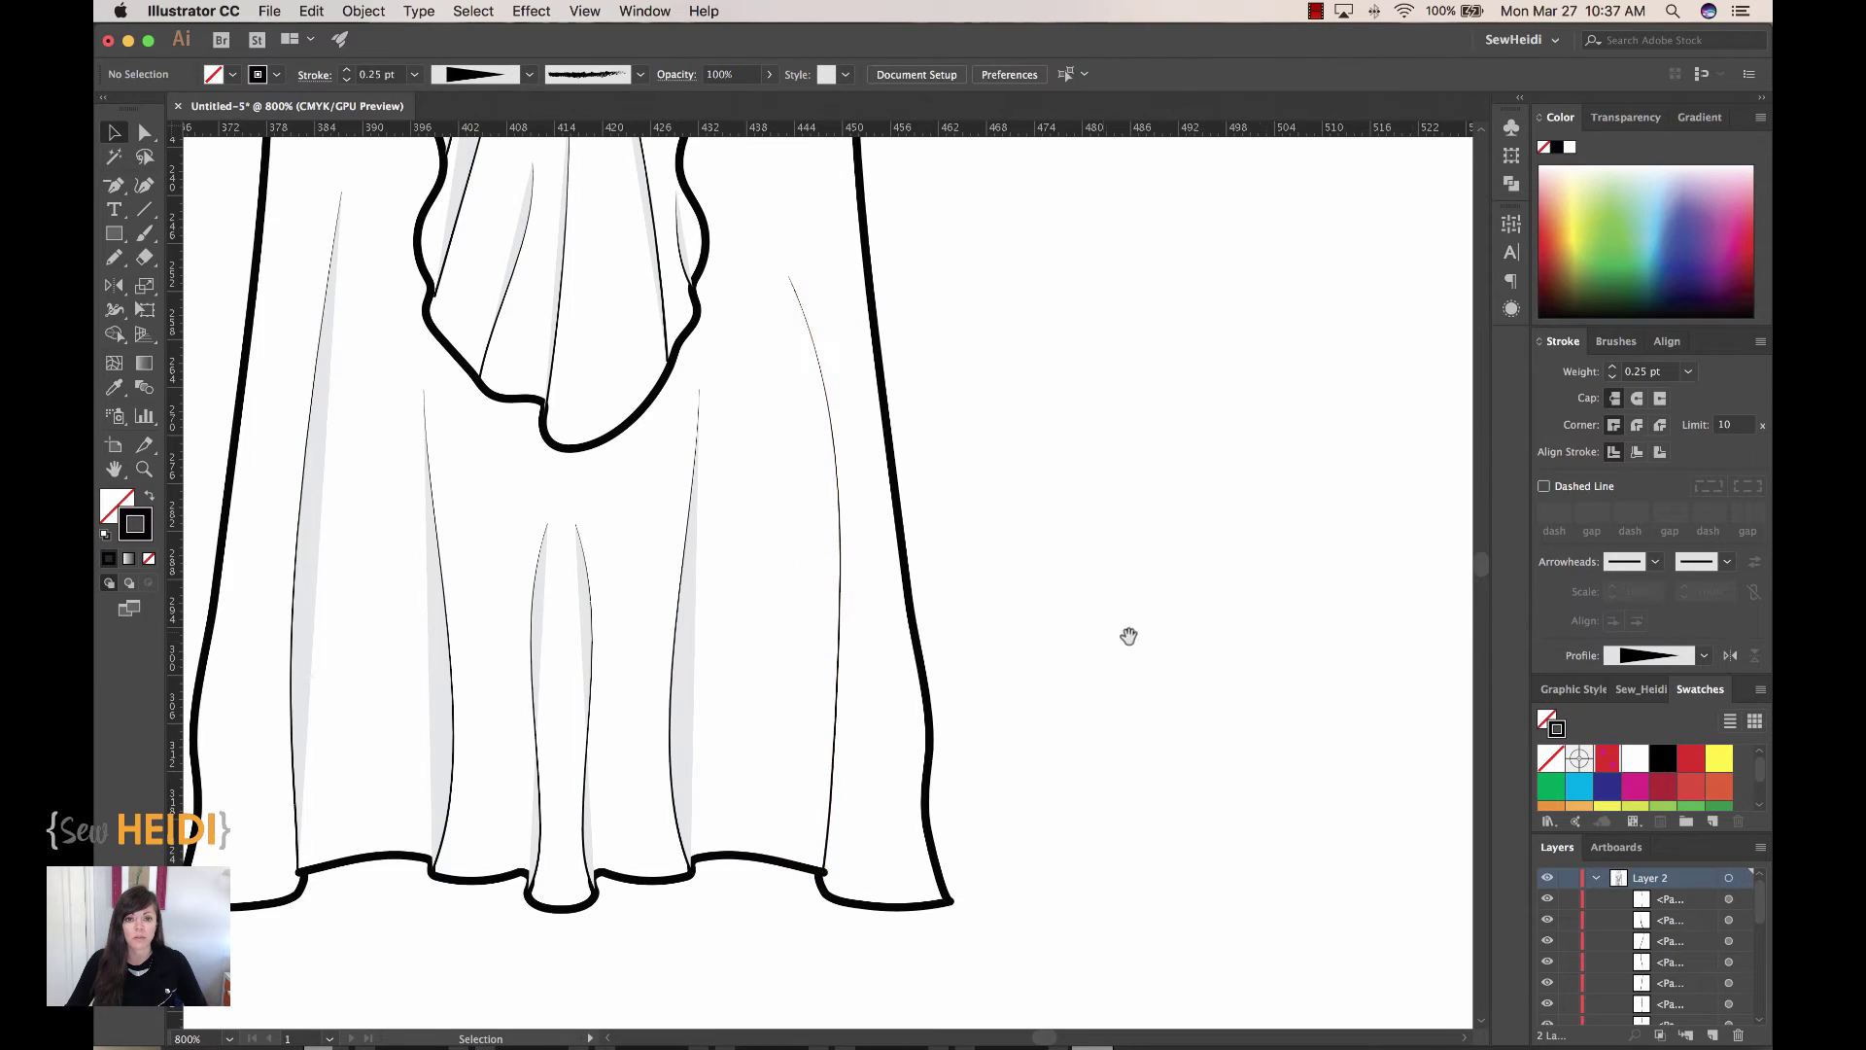
Step: Copy a neighbouring crease's light grey fill onto the right skirt crease with the Eyedropper
left_click_drag(1128, 637, 1274, 658)
left_click(972, 534)
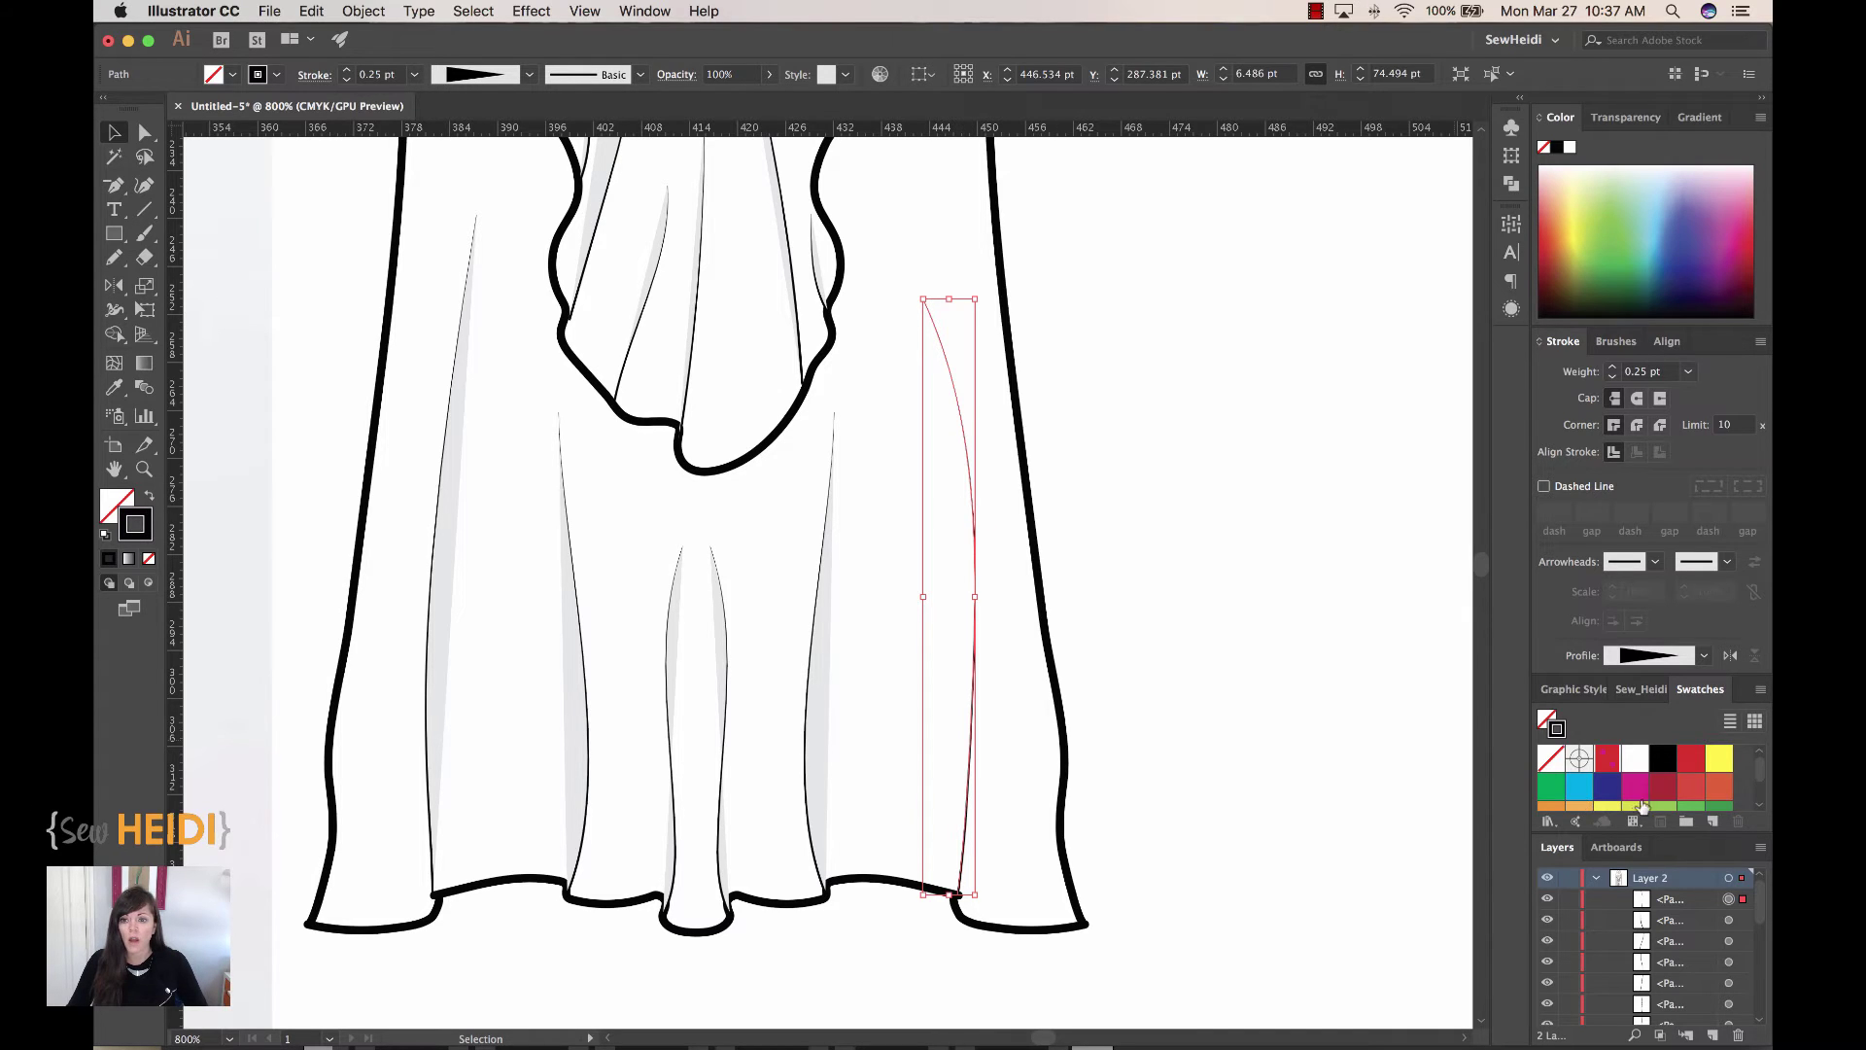
scroll(1649, 797, "down", 3)
scroll(1649, 797, "up", 4)
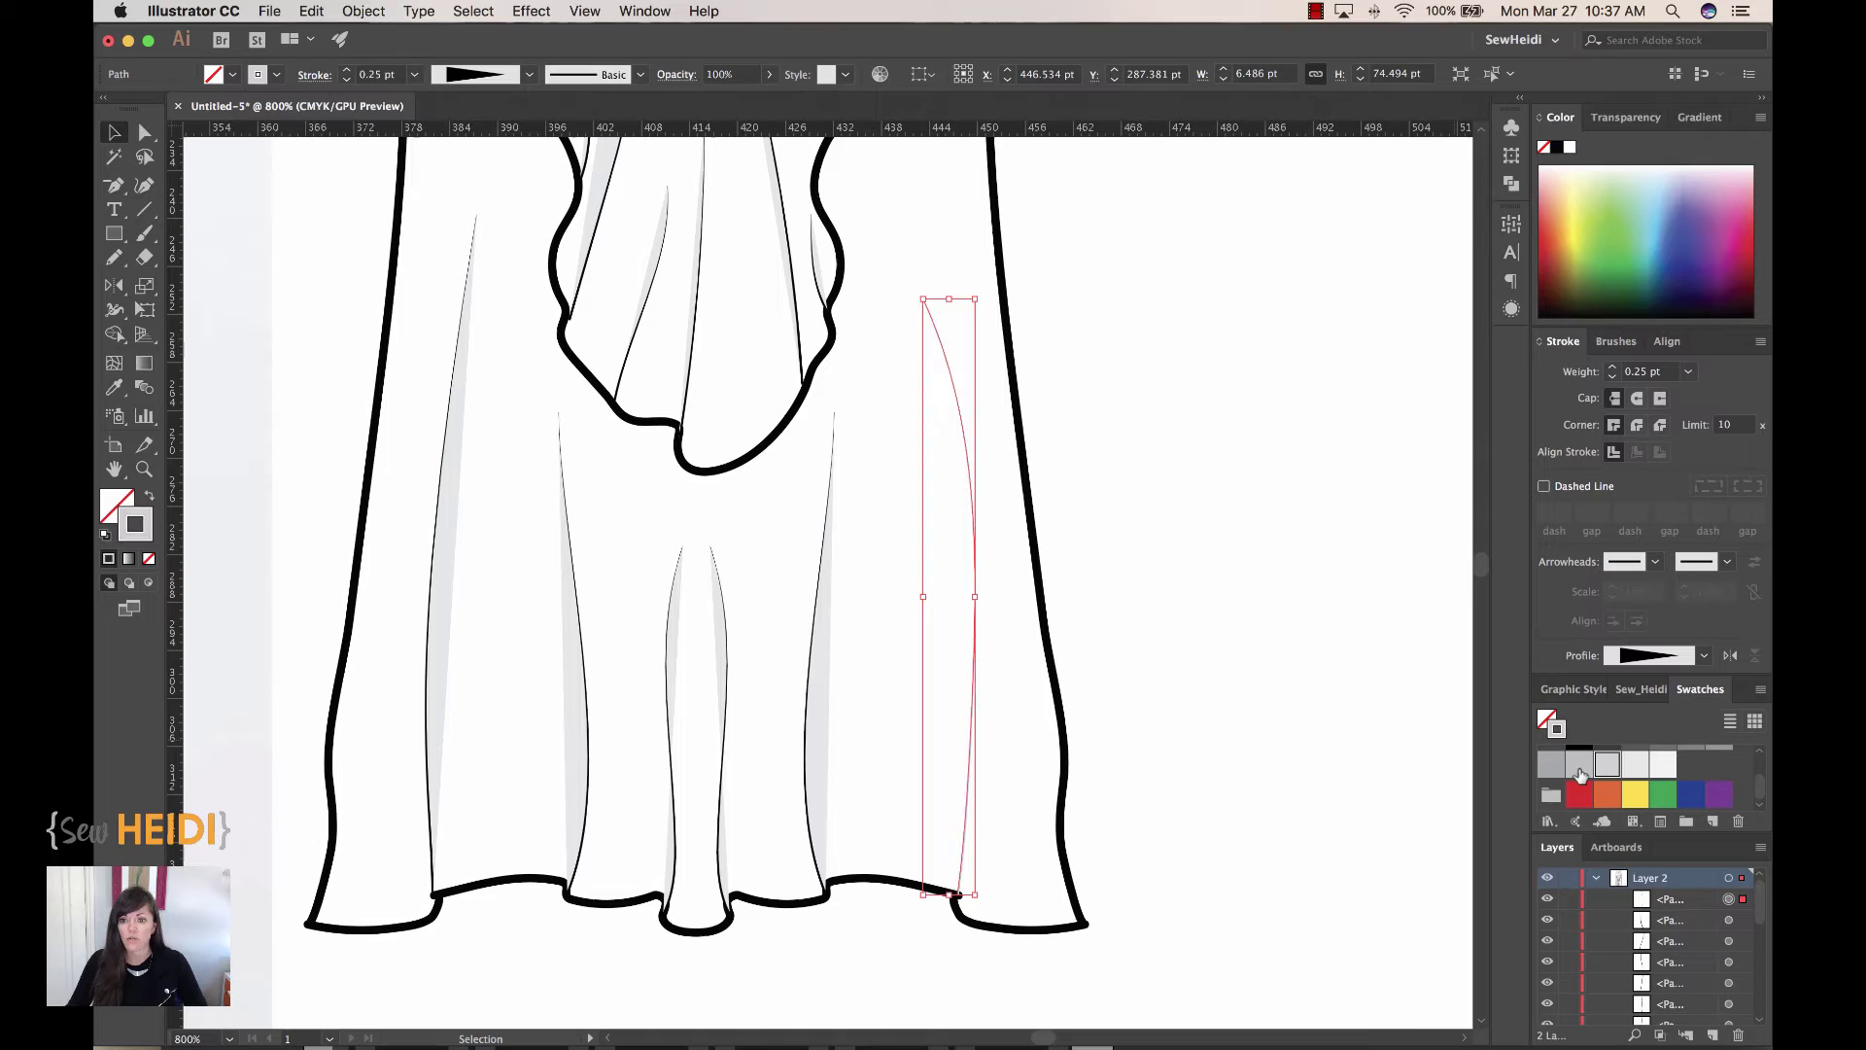
key("a")
key("v")
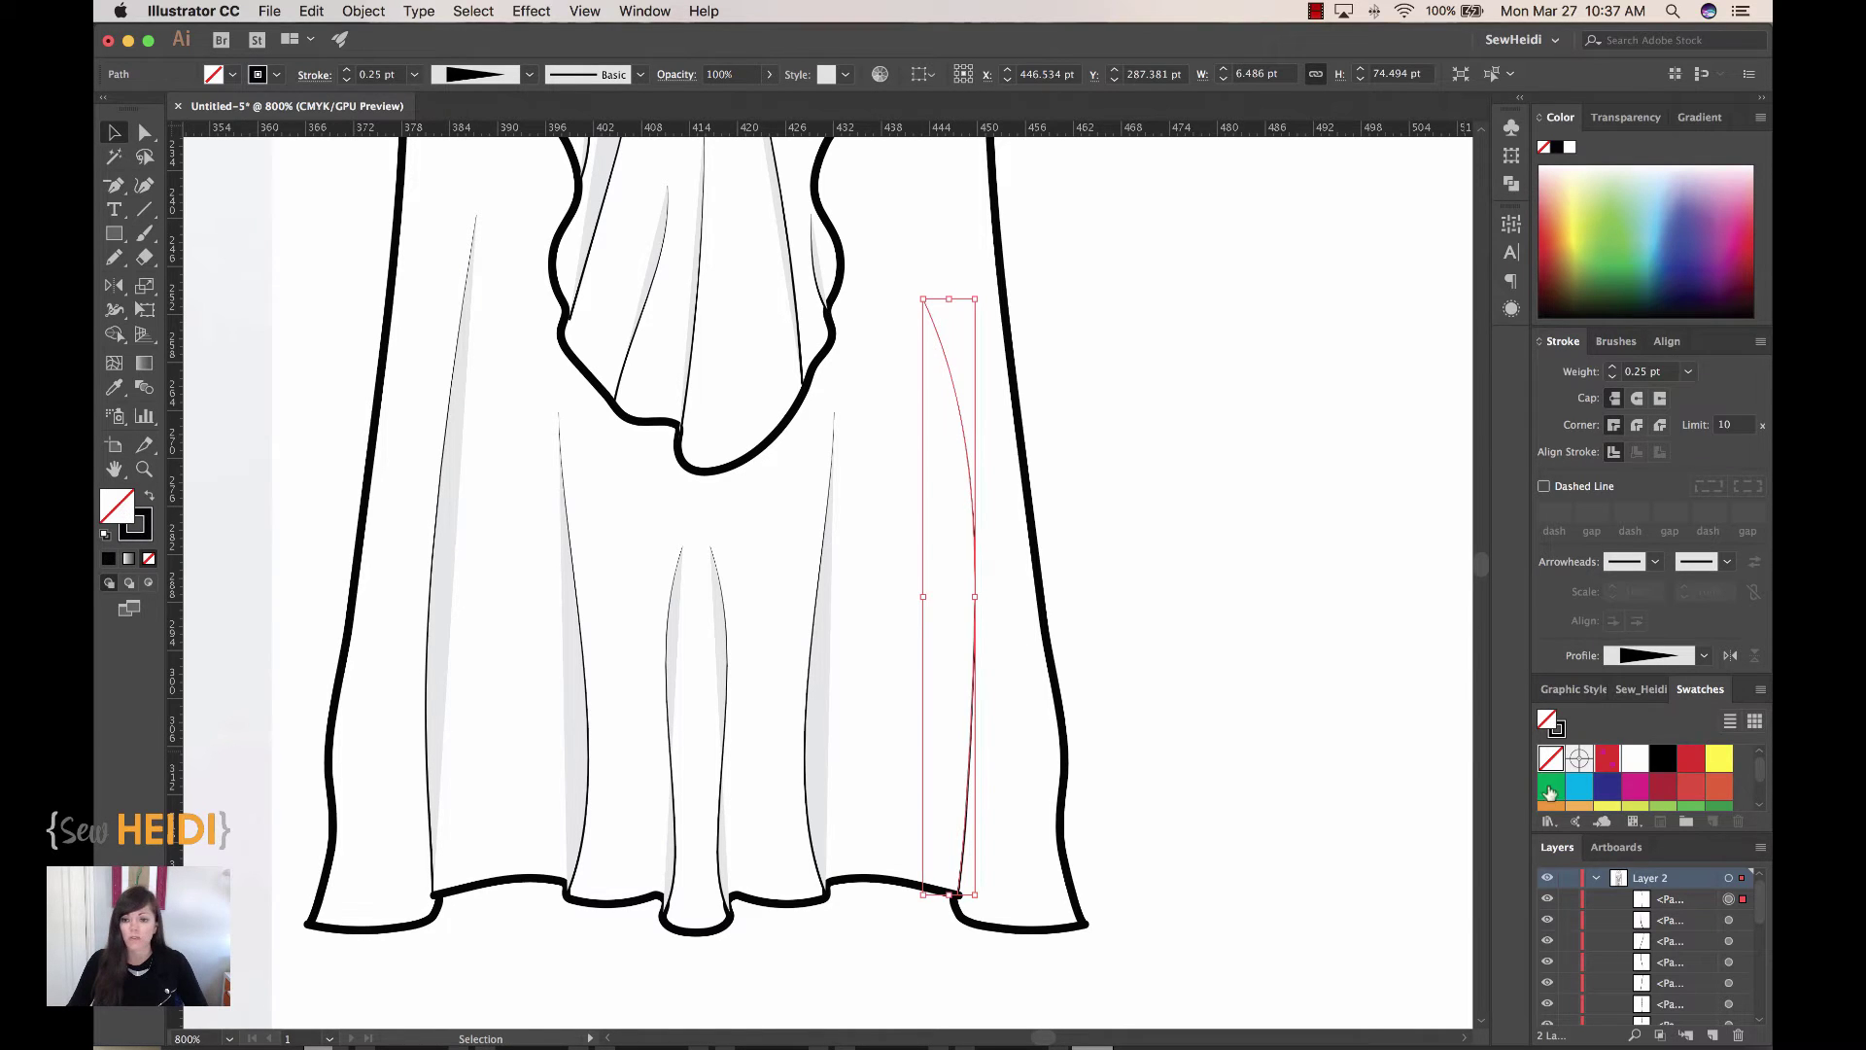
scroll(1659, 787, "down", 3)
scroll(1659, 787, "up", 3)
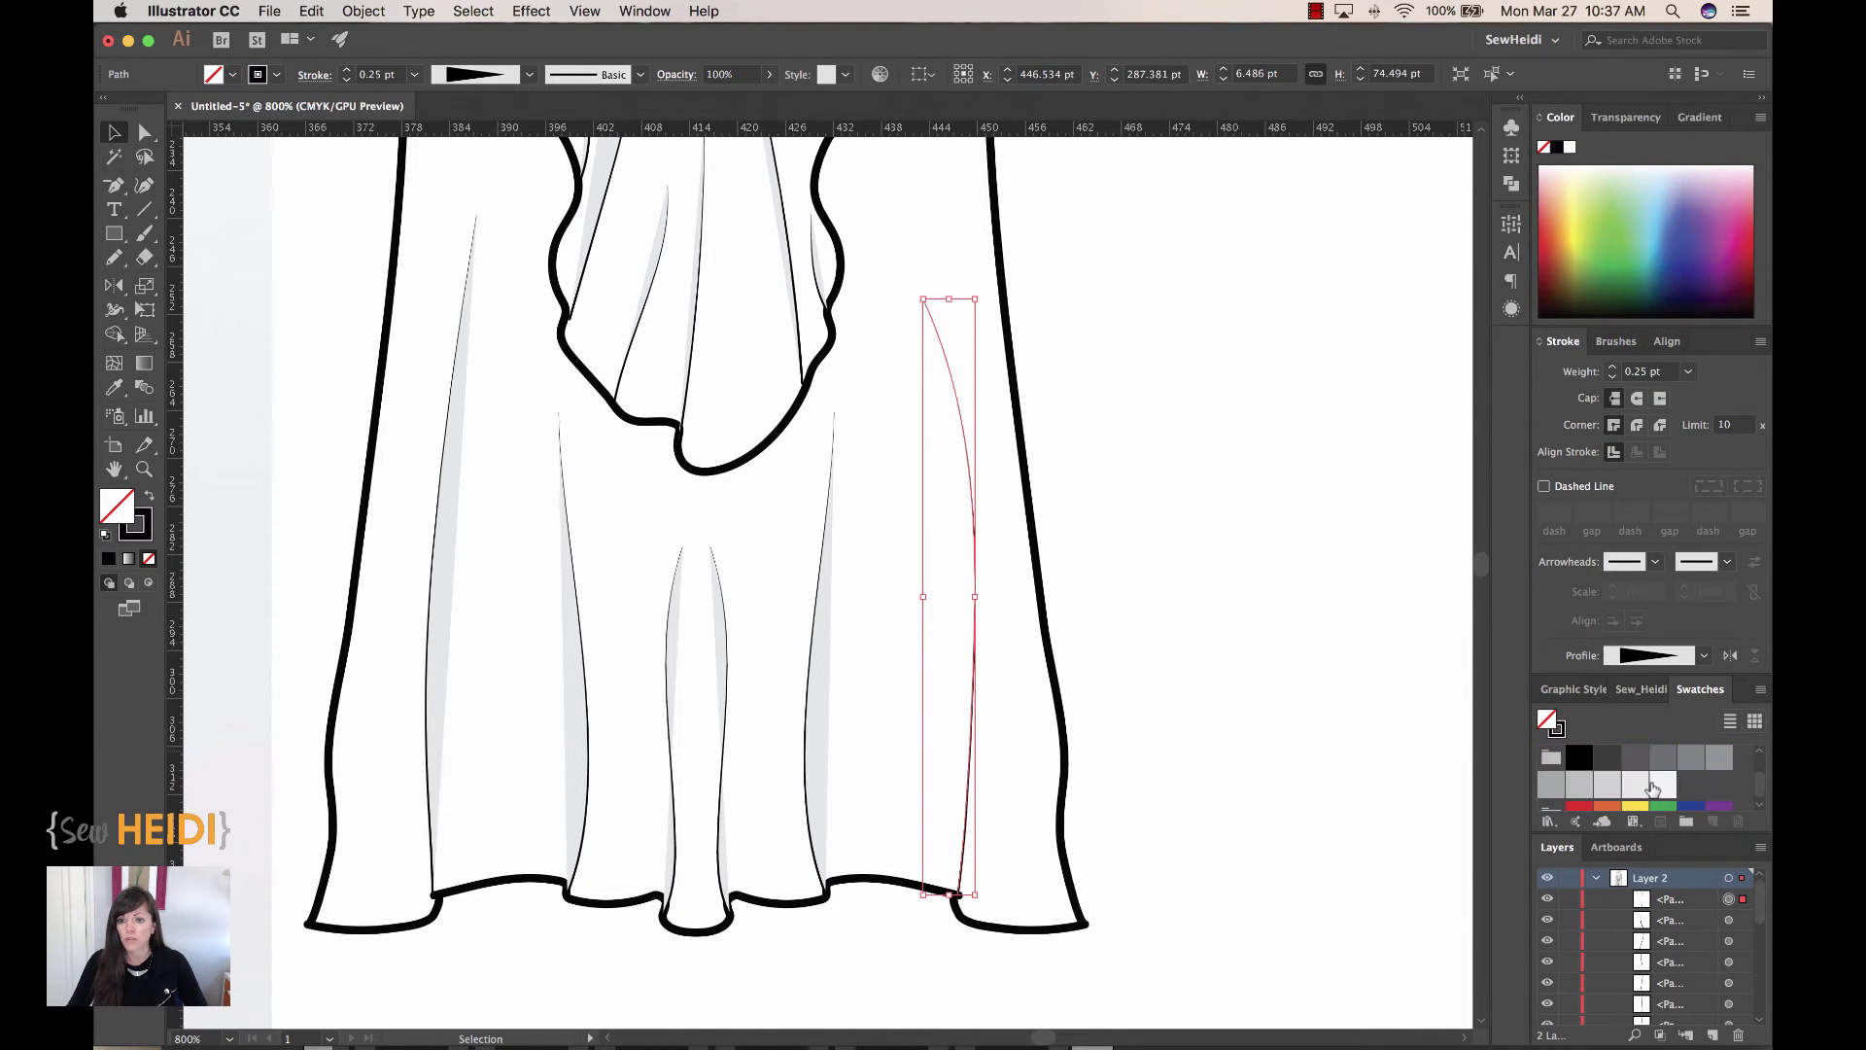
left_click(114, 386)
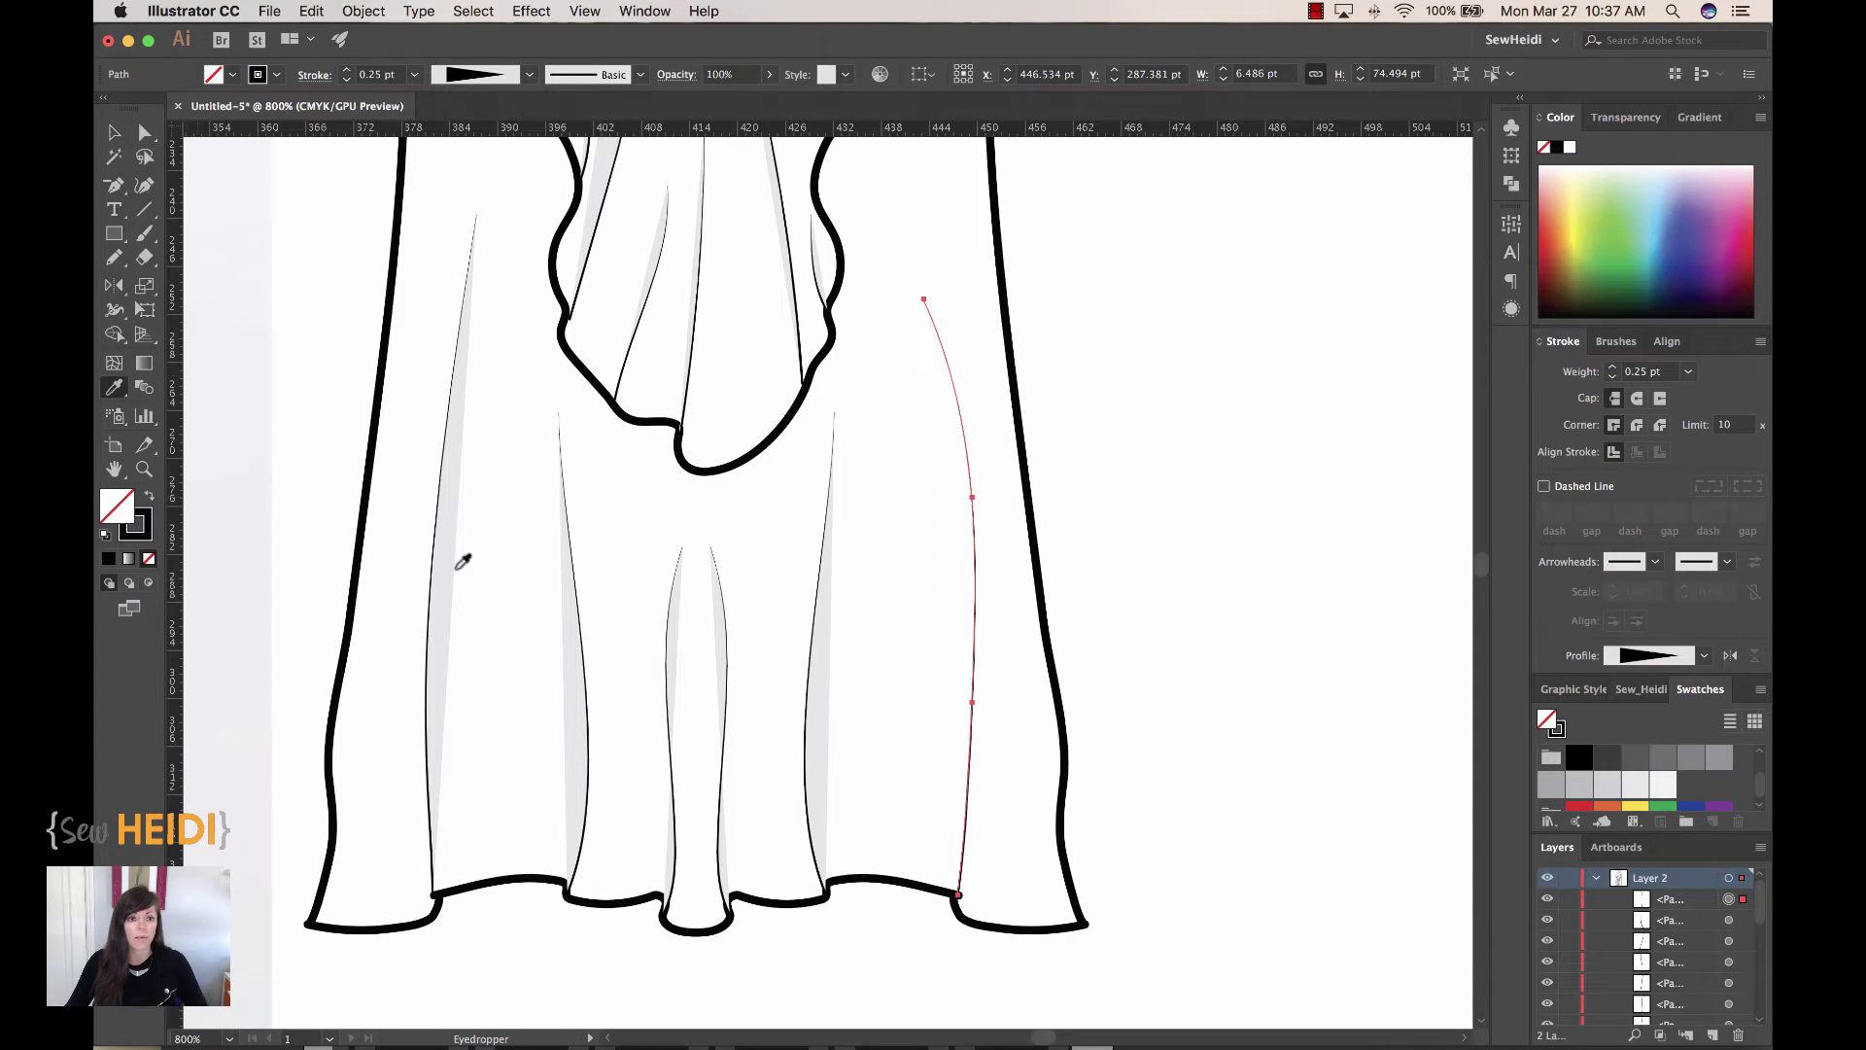
left_click(827, 661)
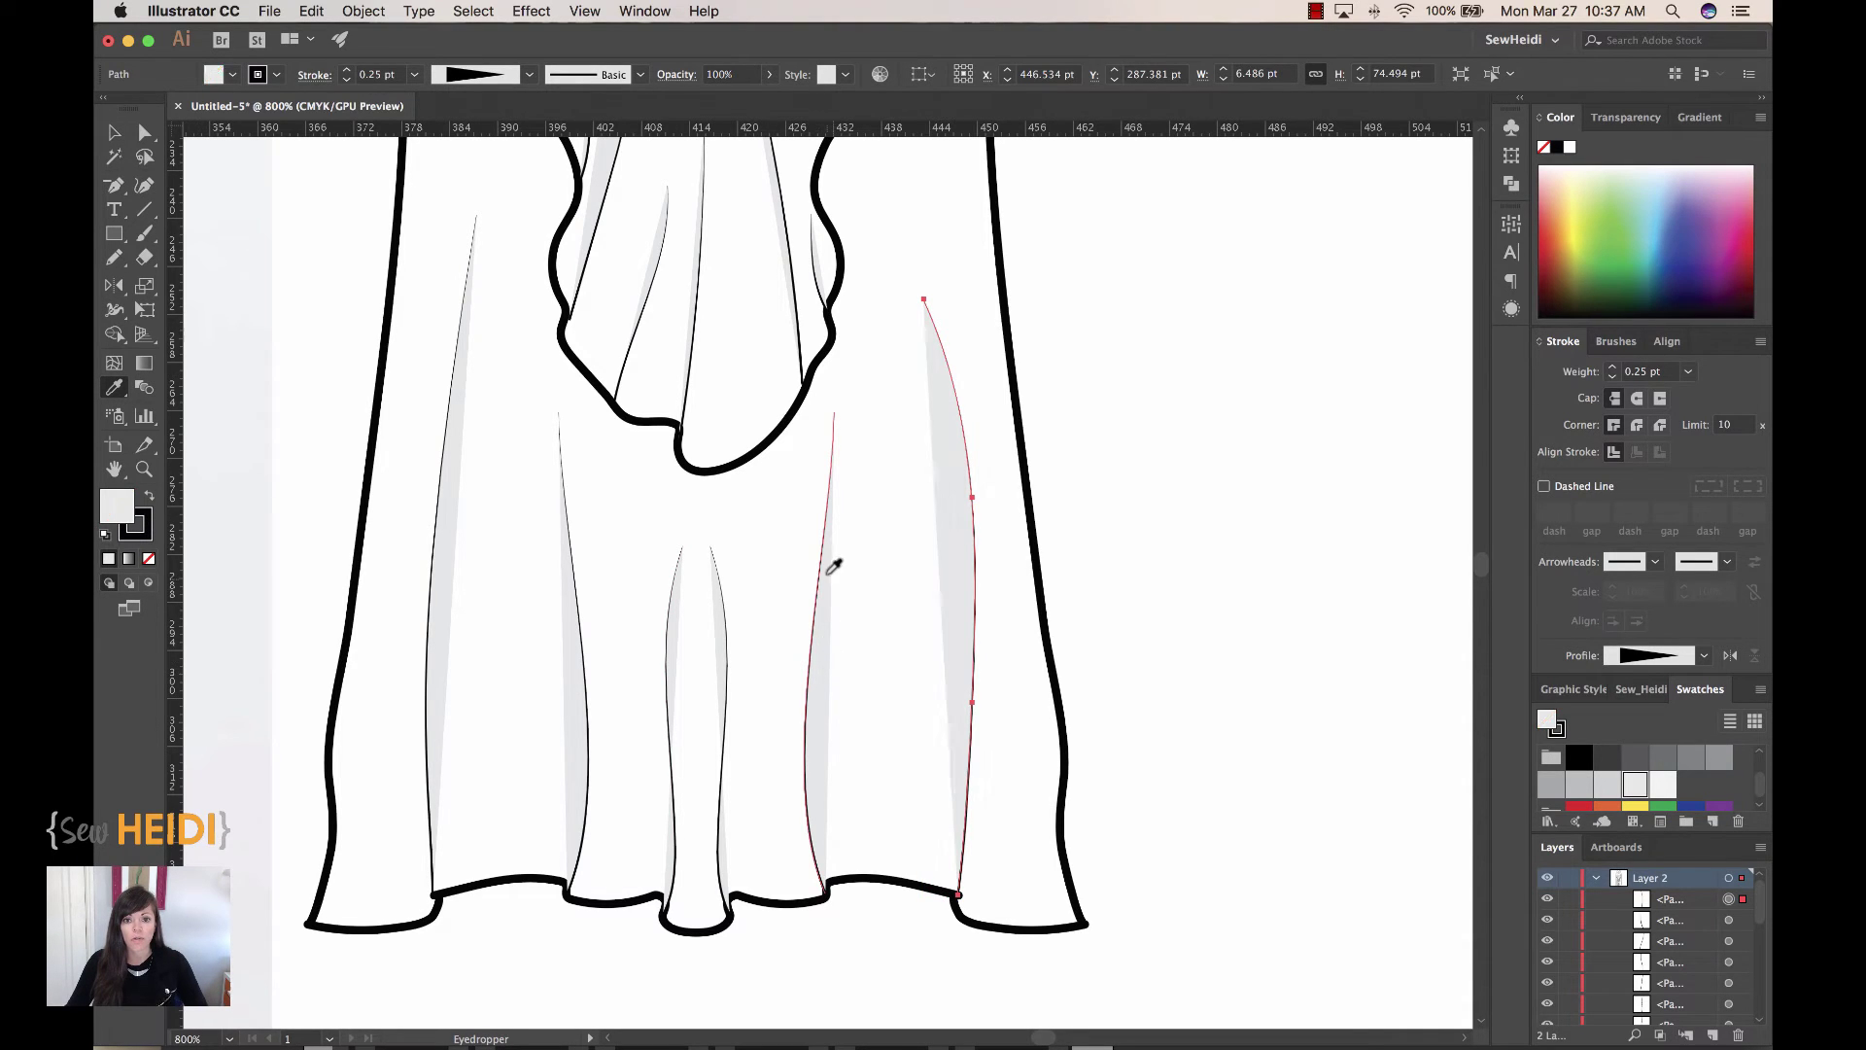
key("super+shift+a")
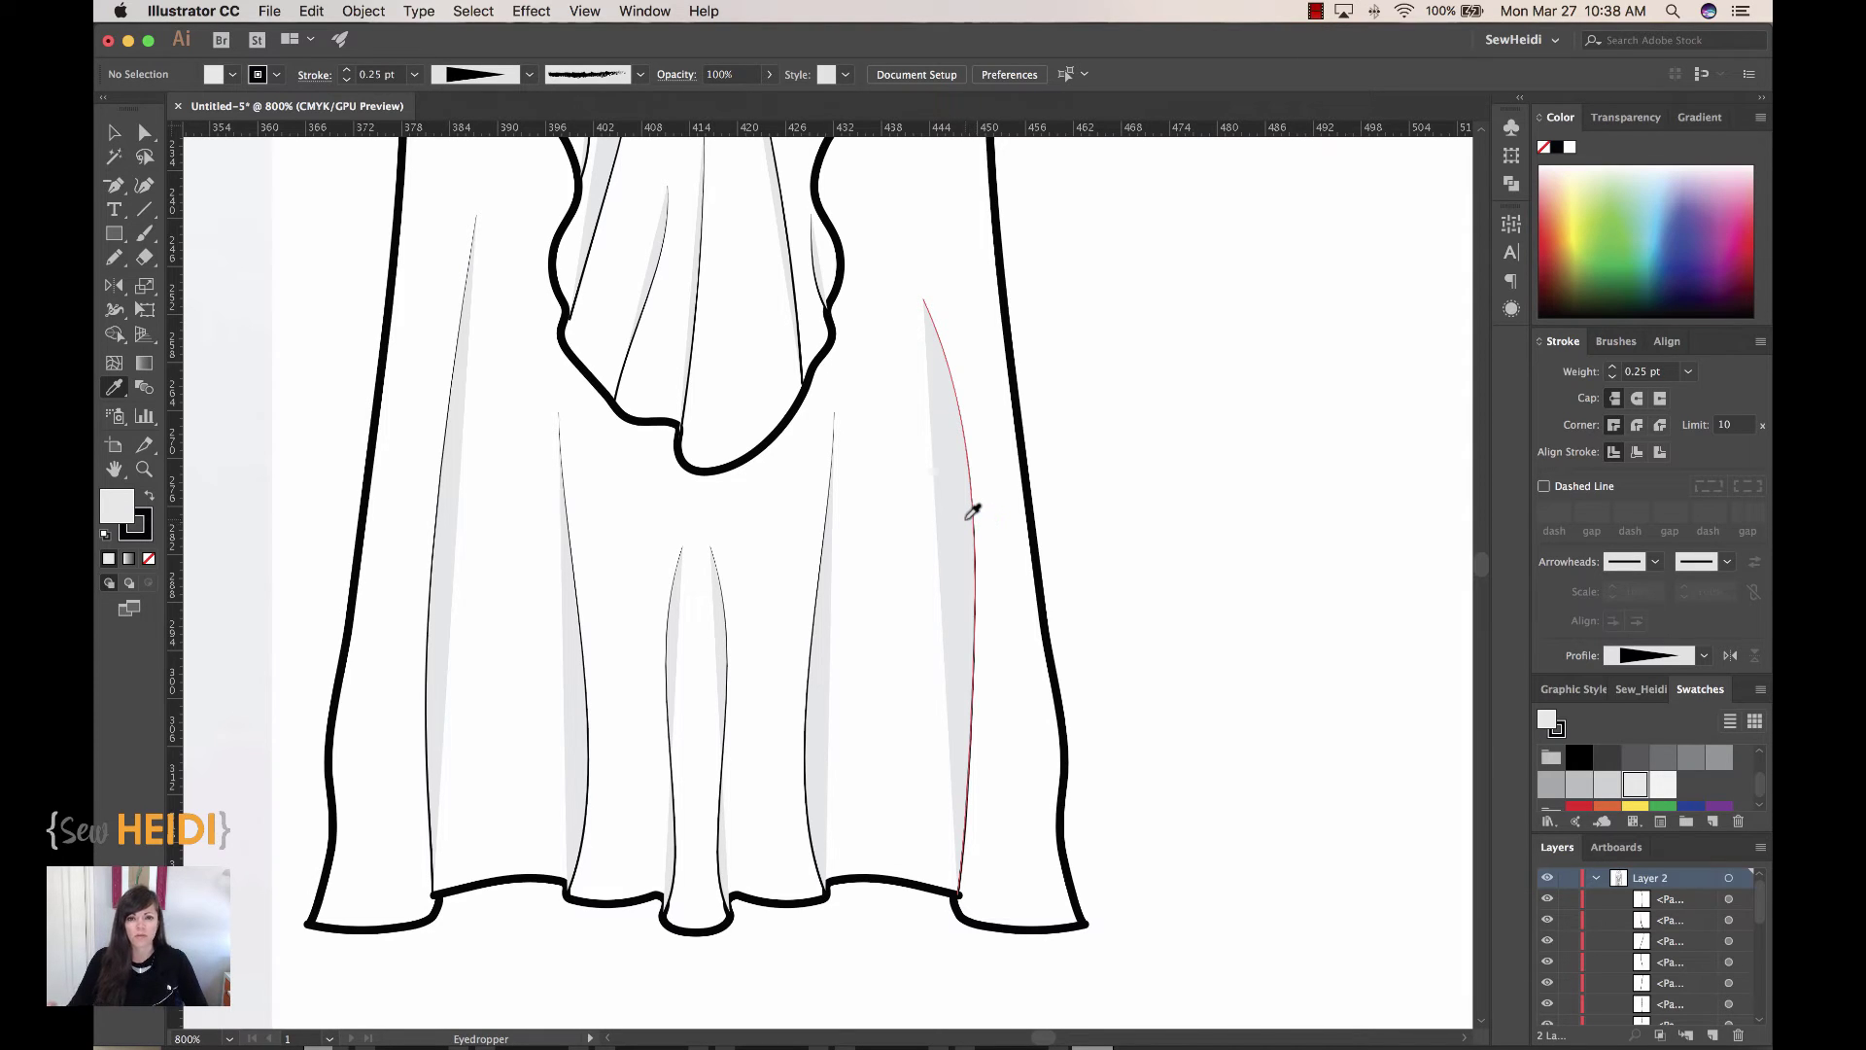
Step: Redraw the right crease shape's edge with the Pencil into a smoother, slimmer curve down to the hem
left_click(962, 516, "super")
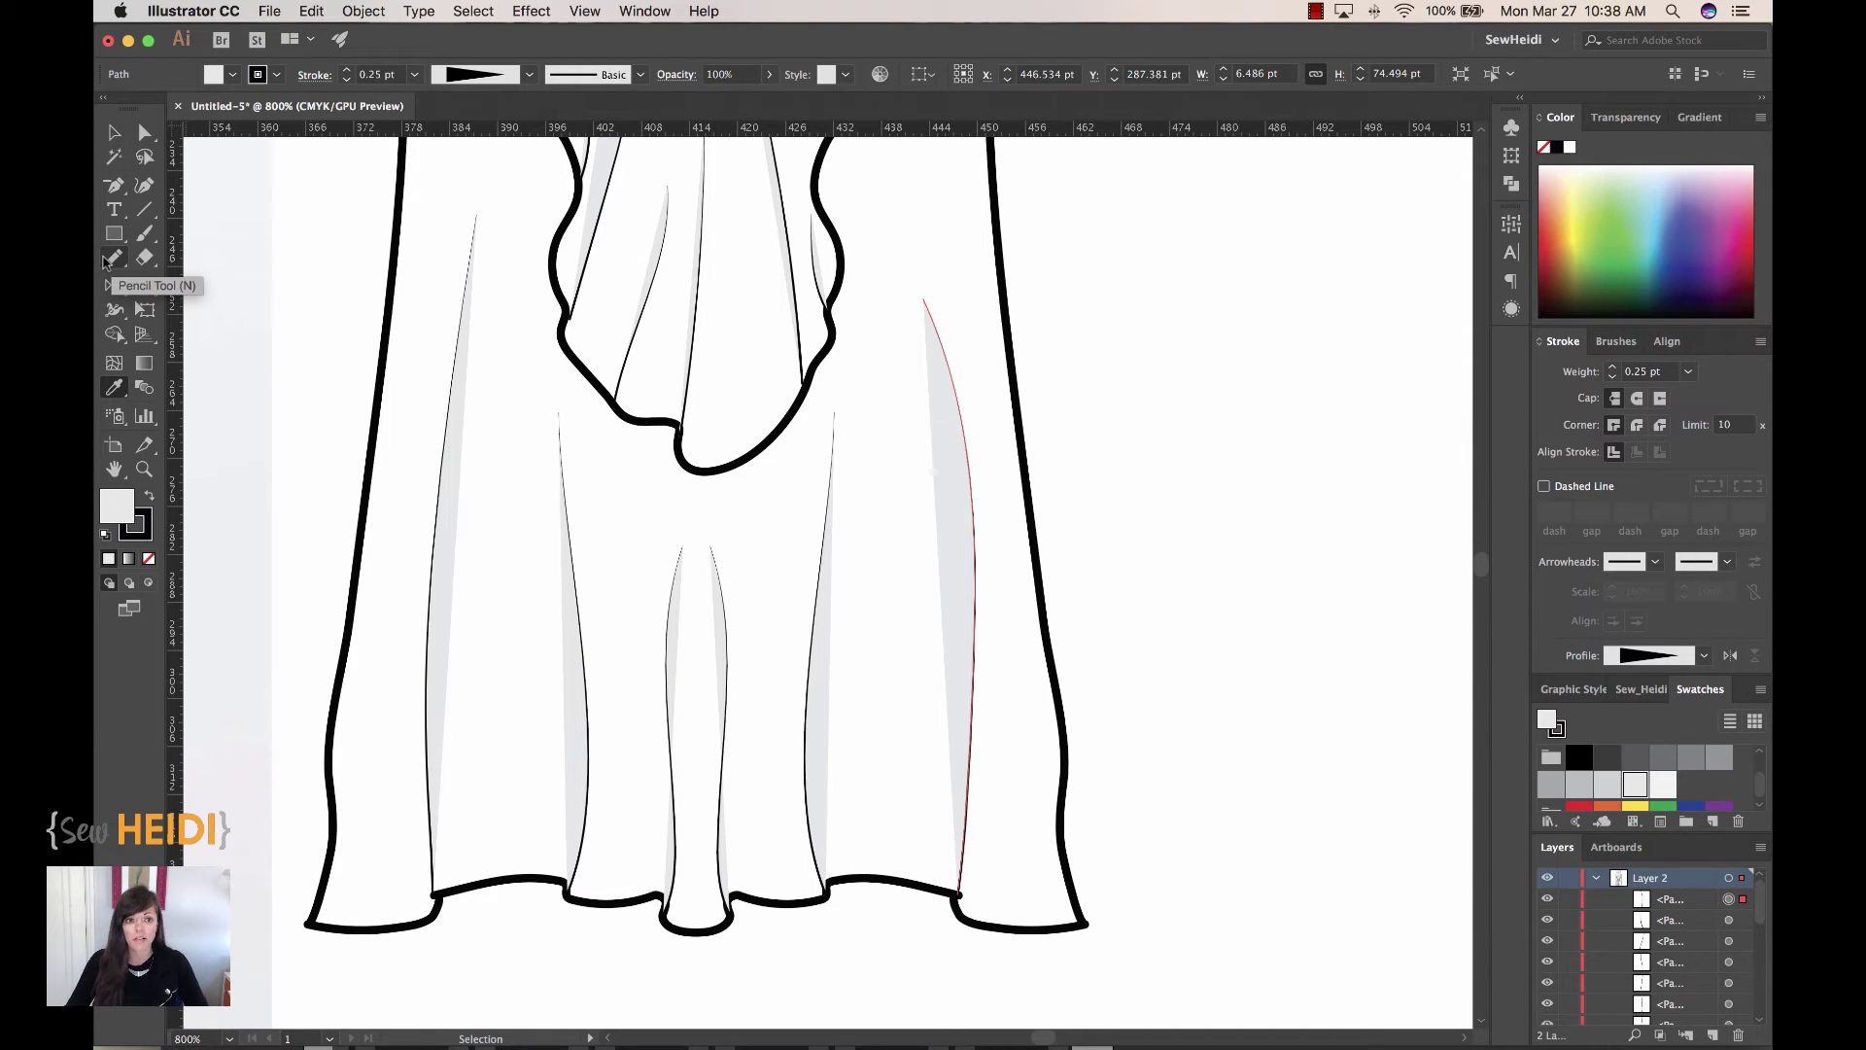
left_click(109, 258)
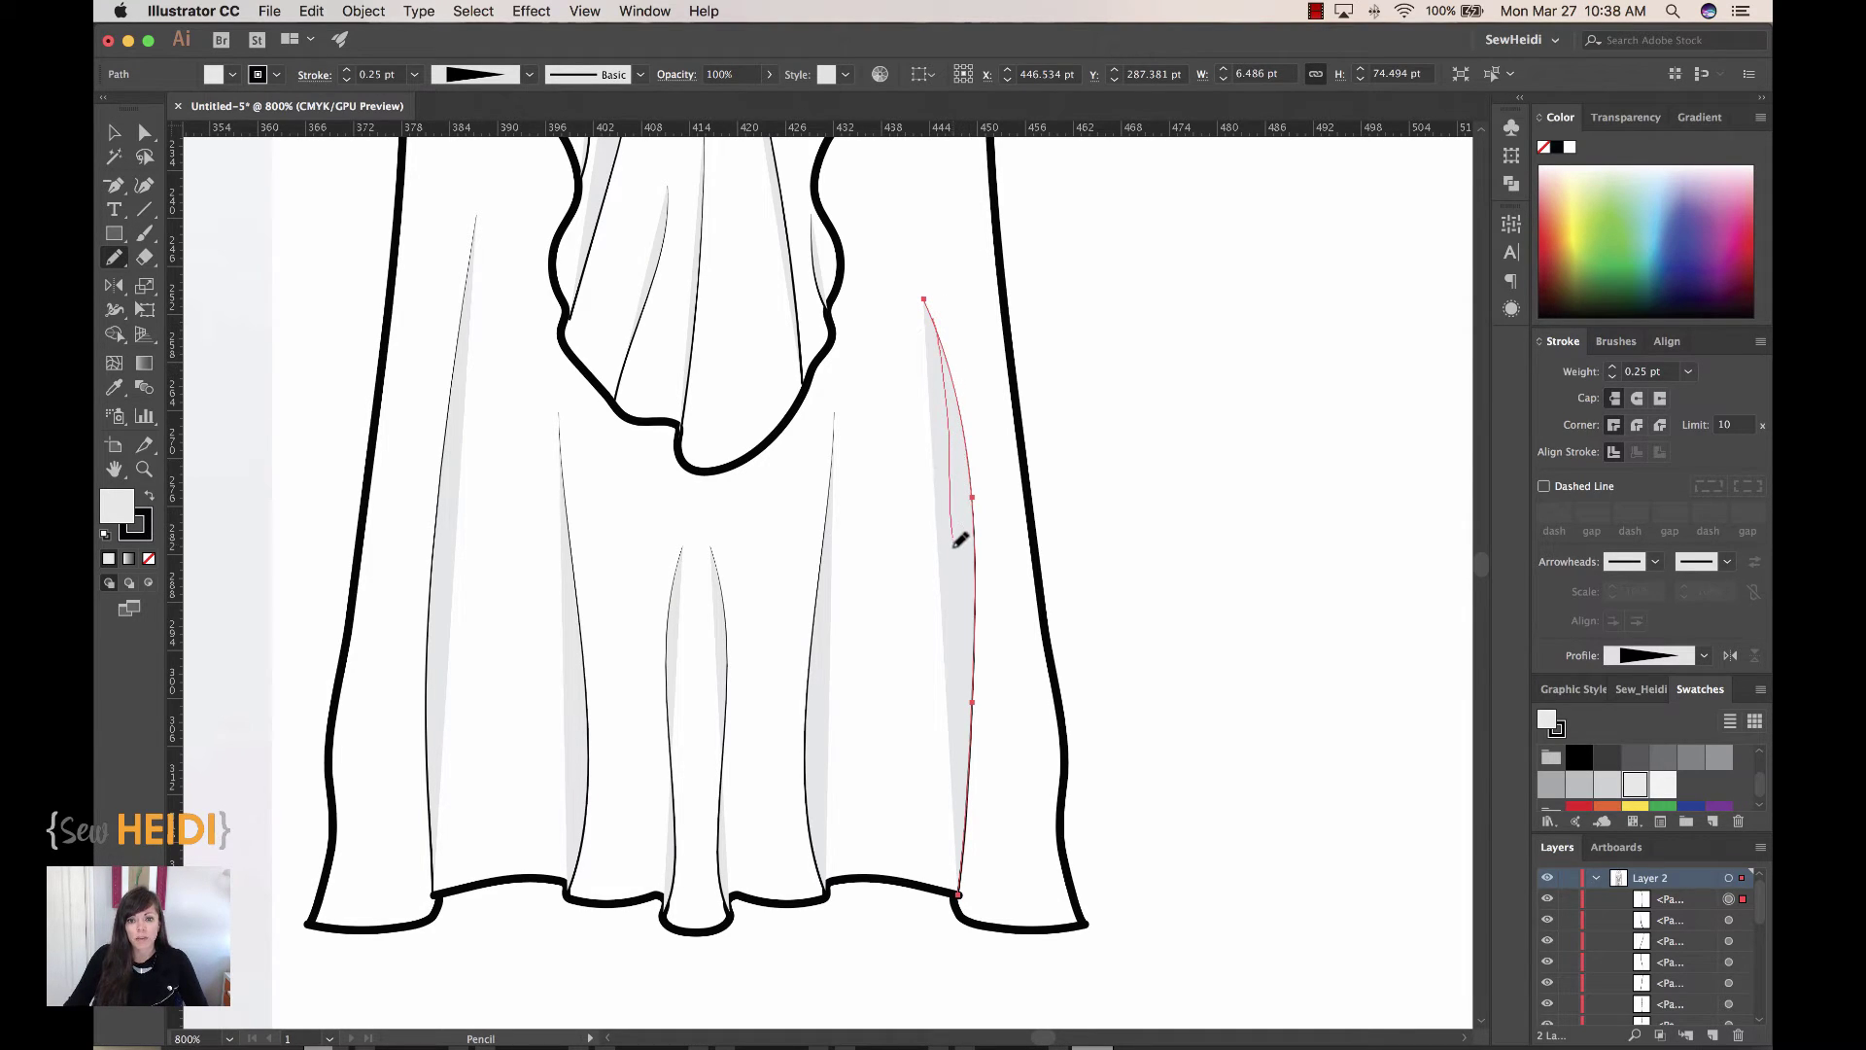
left_click_drag(960, 615, 964, 749)
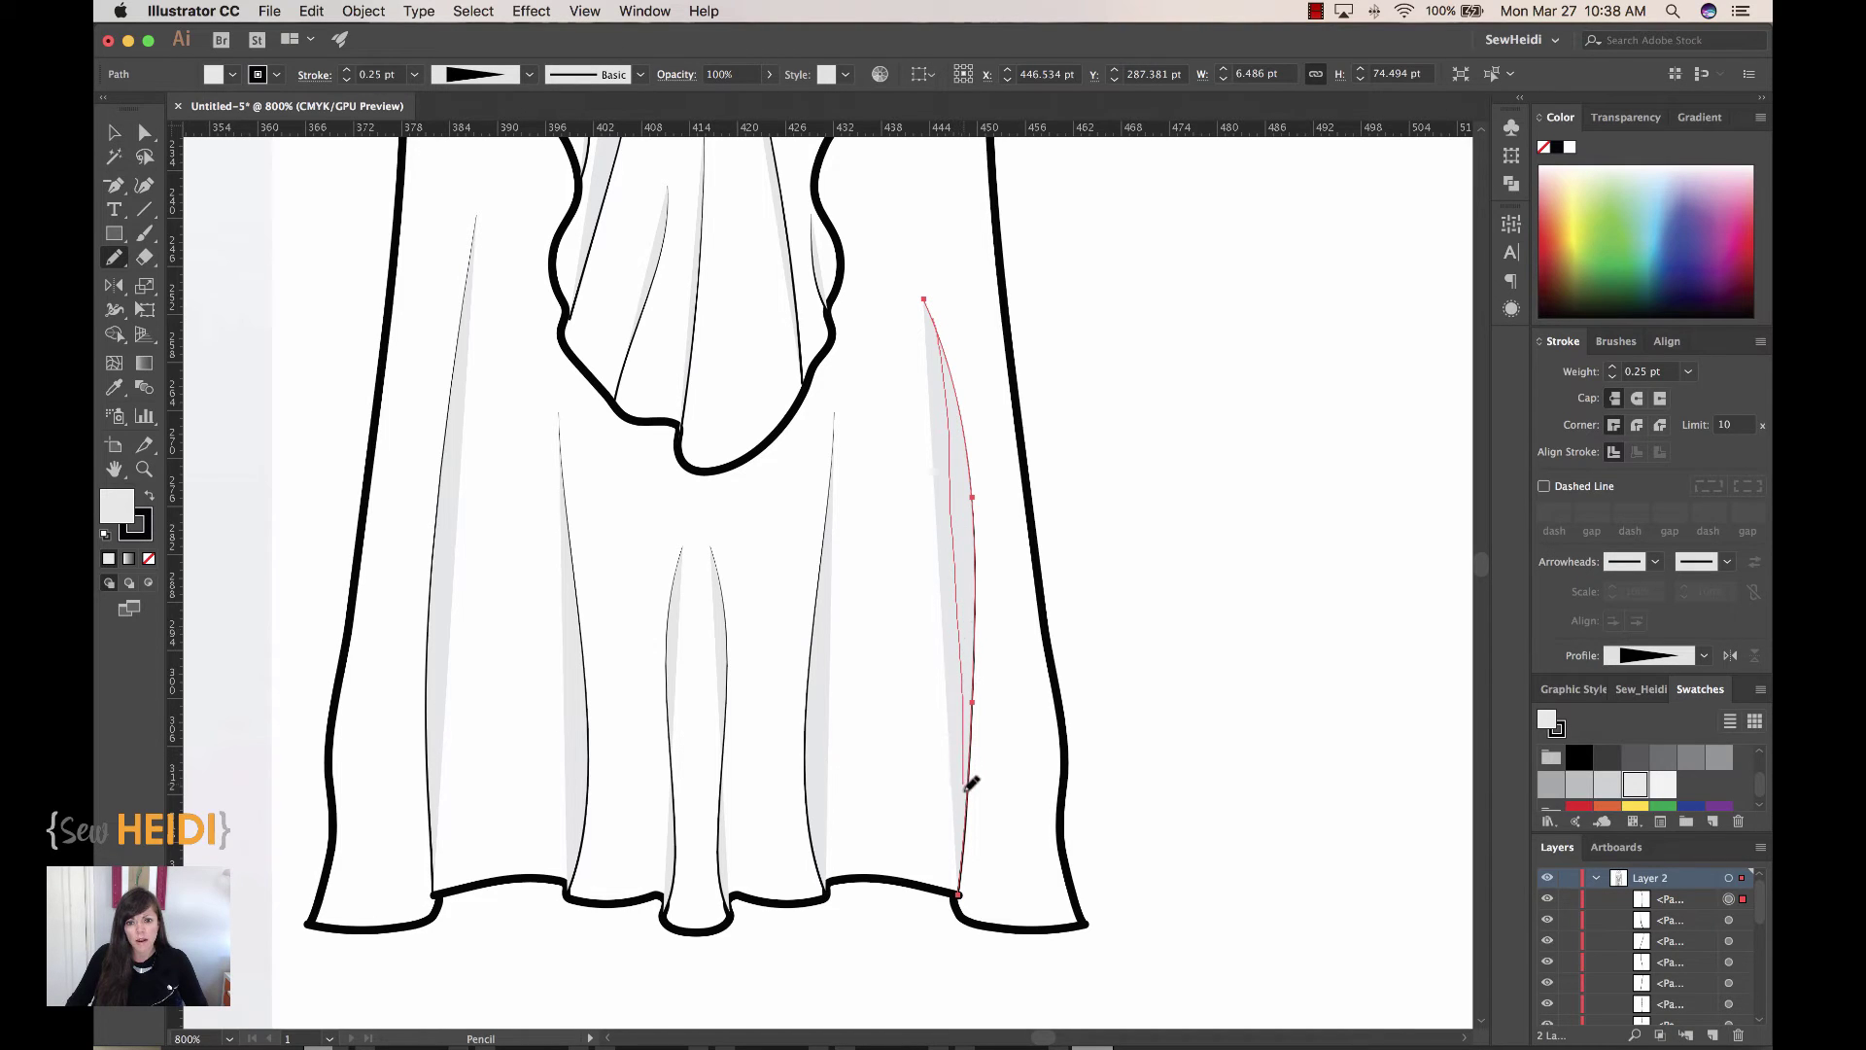
left_click_drag(971, 824, 967, 826)
left_click(1238, 571, "super")
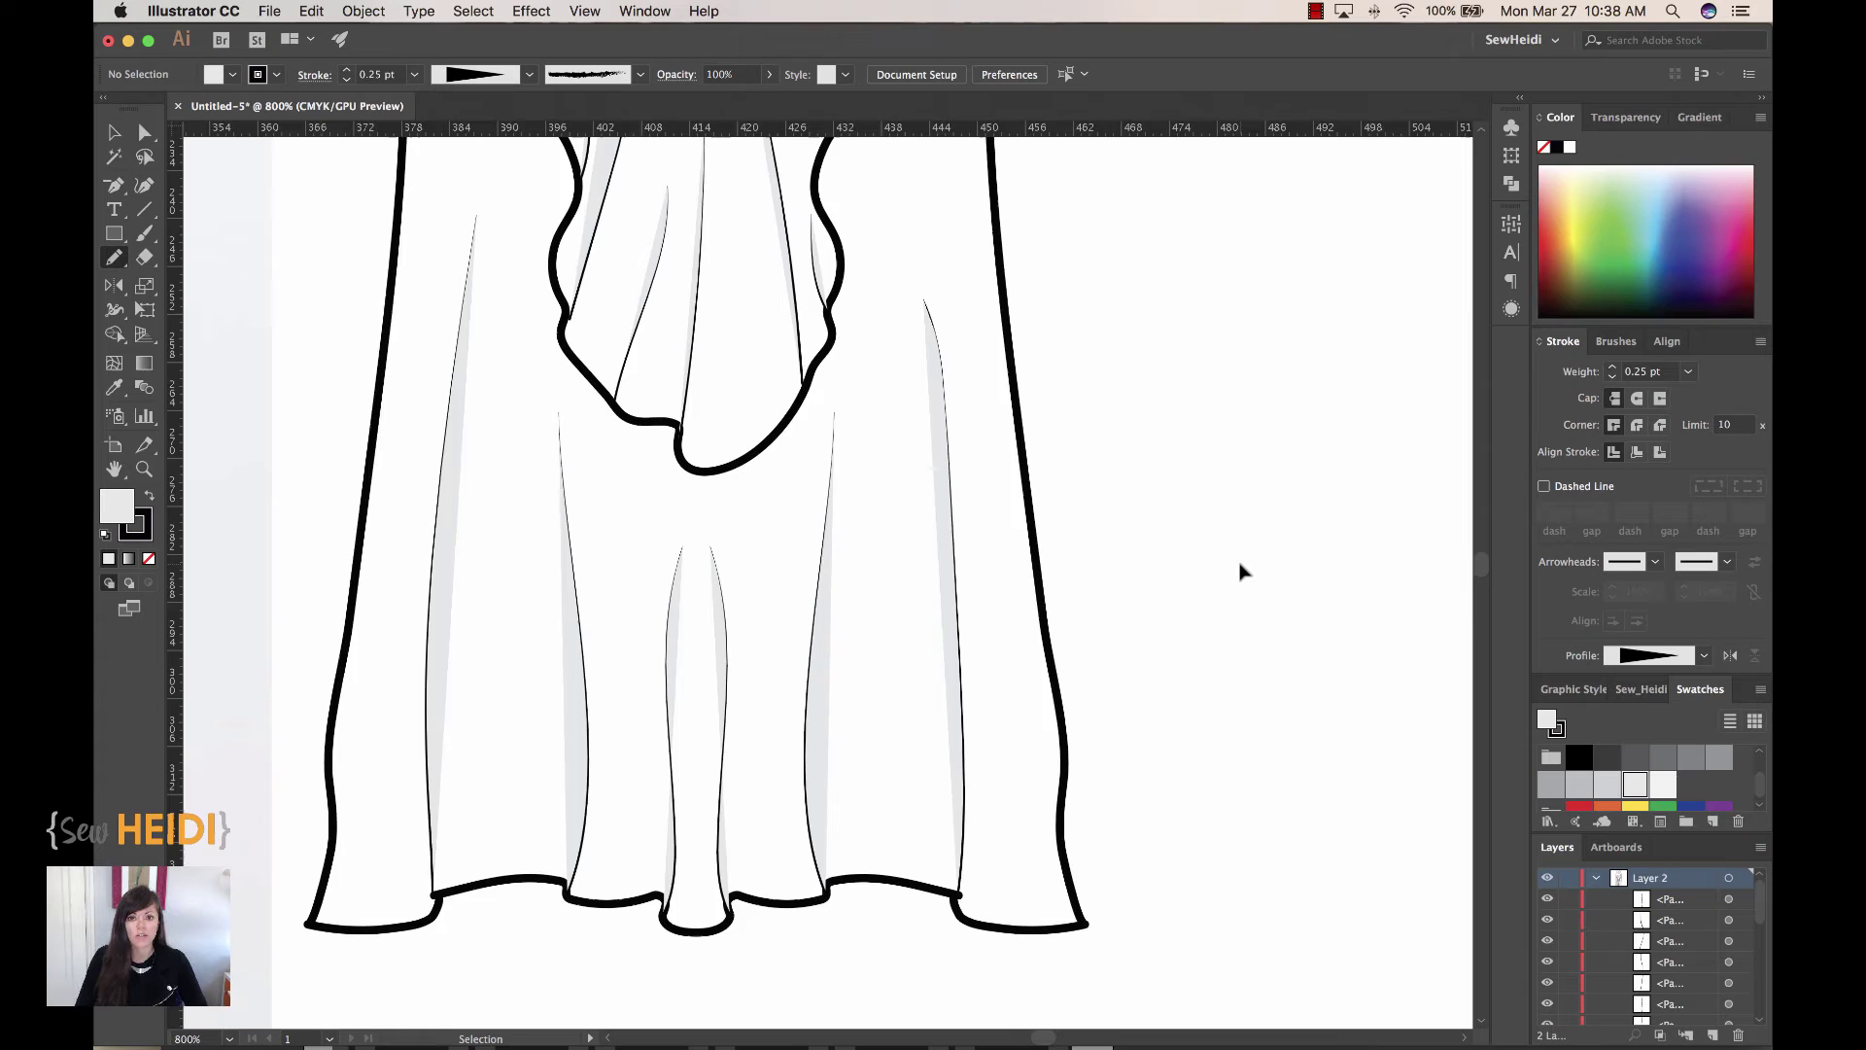
key("super+minus")
key("super+minus")
key("super+minus")
left_click_drag(1028, 421, 946, 566)
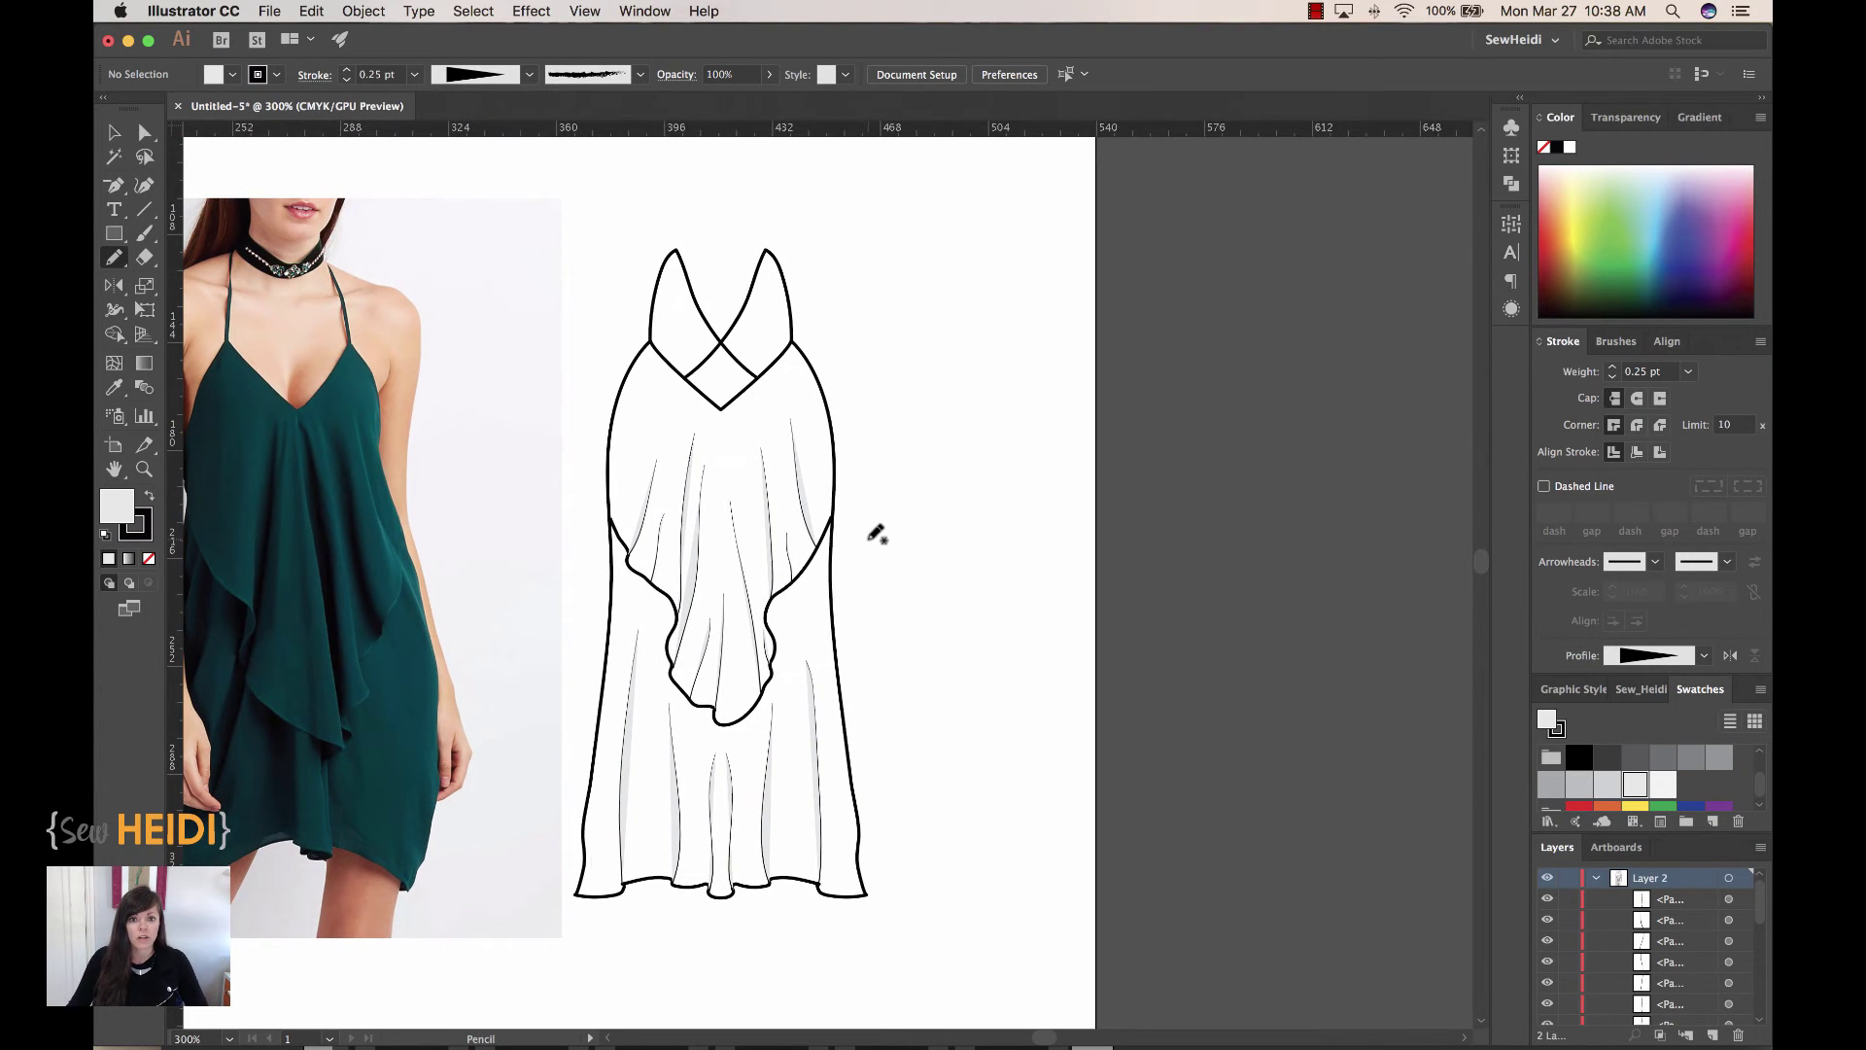
Step: Fill the dress body outline with the red and magenta polka-dot pattern swatch
left_click(114, 132)
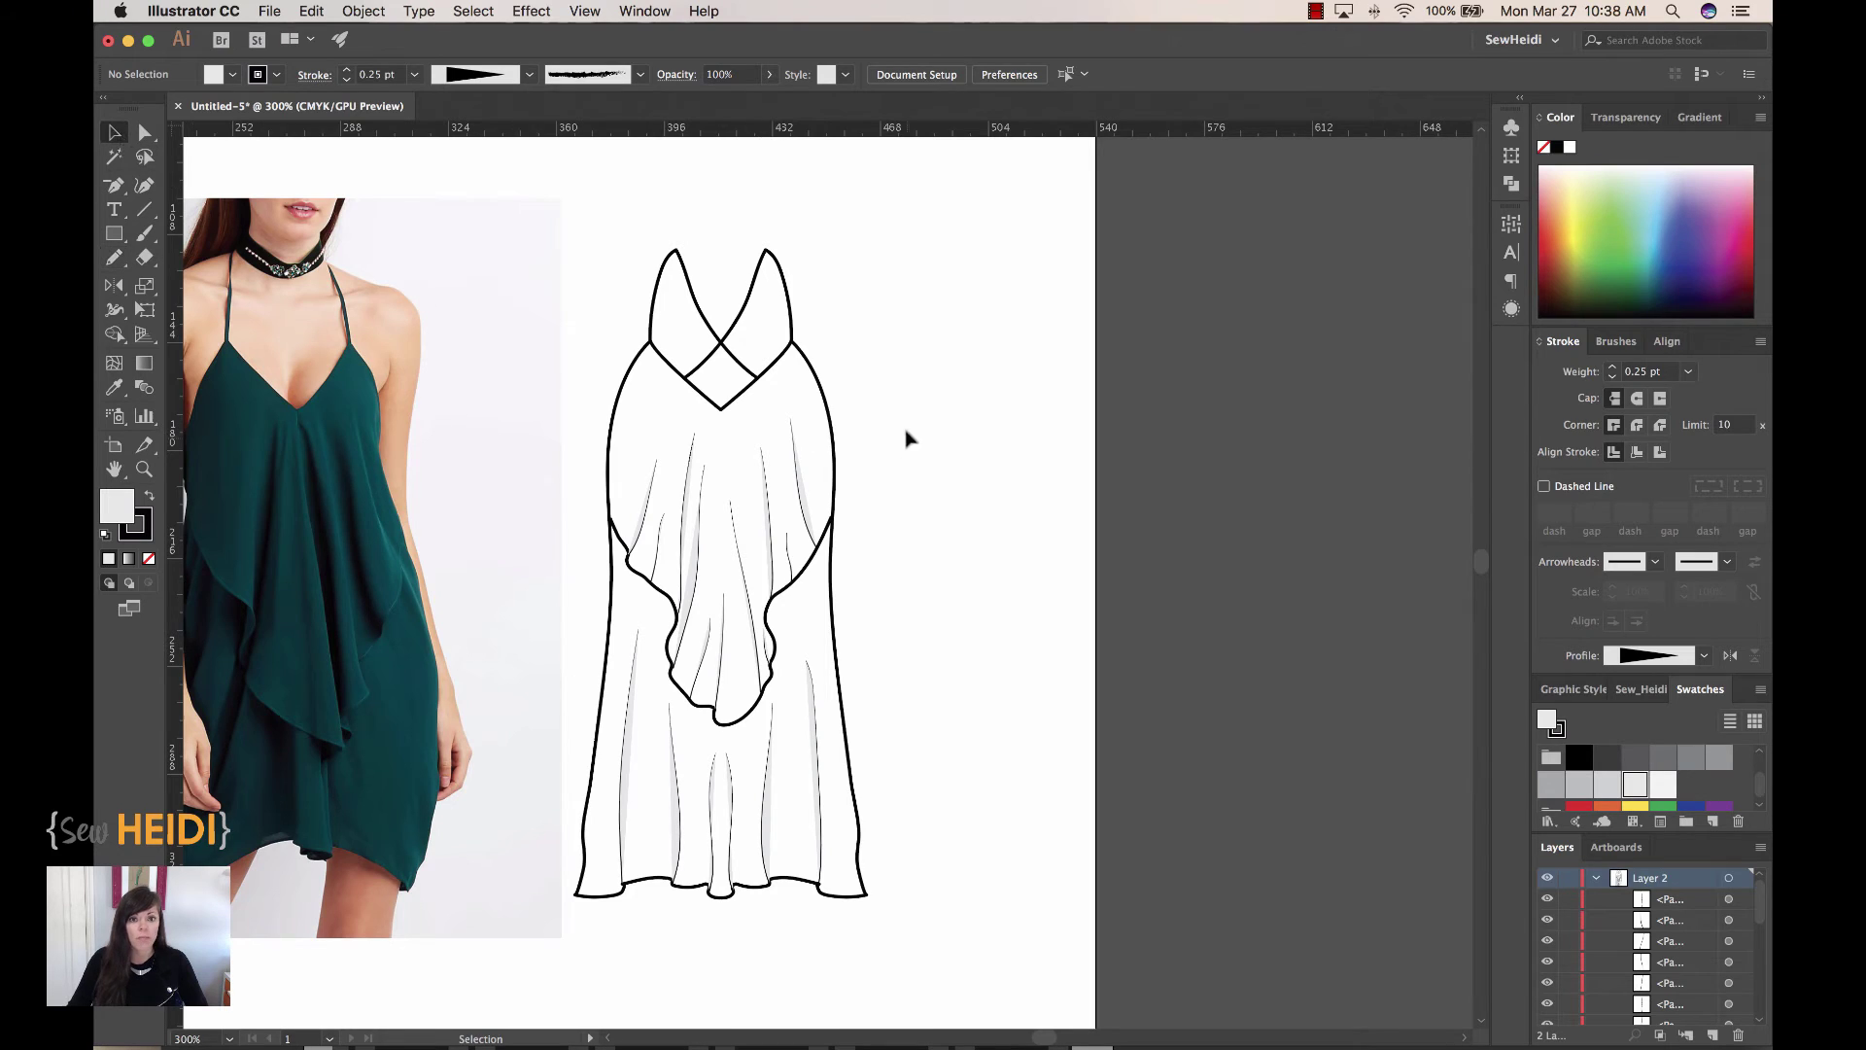
left_click(825, 403)
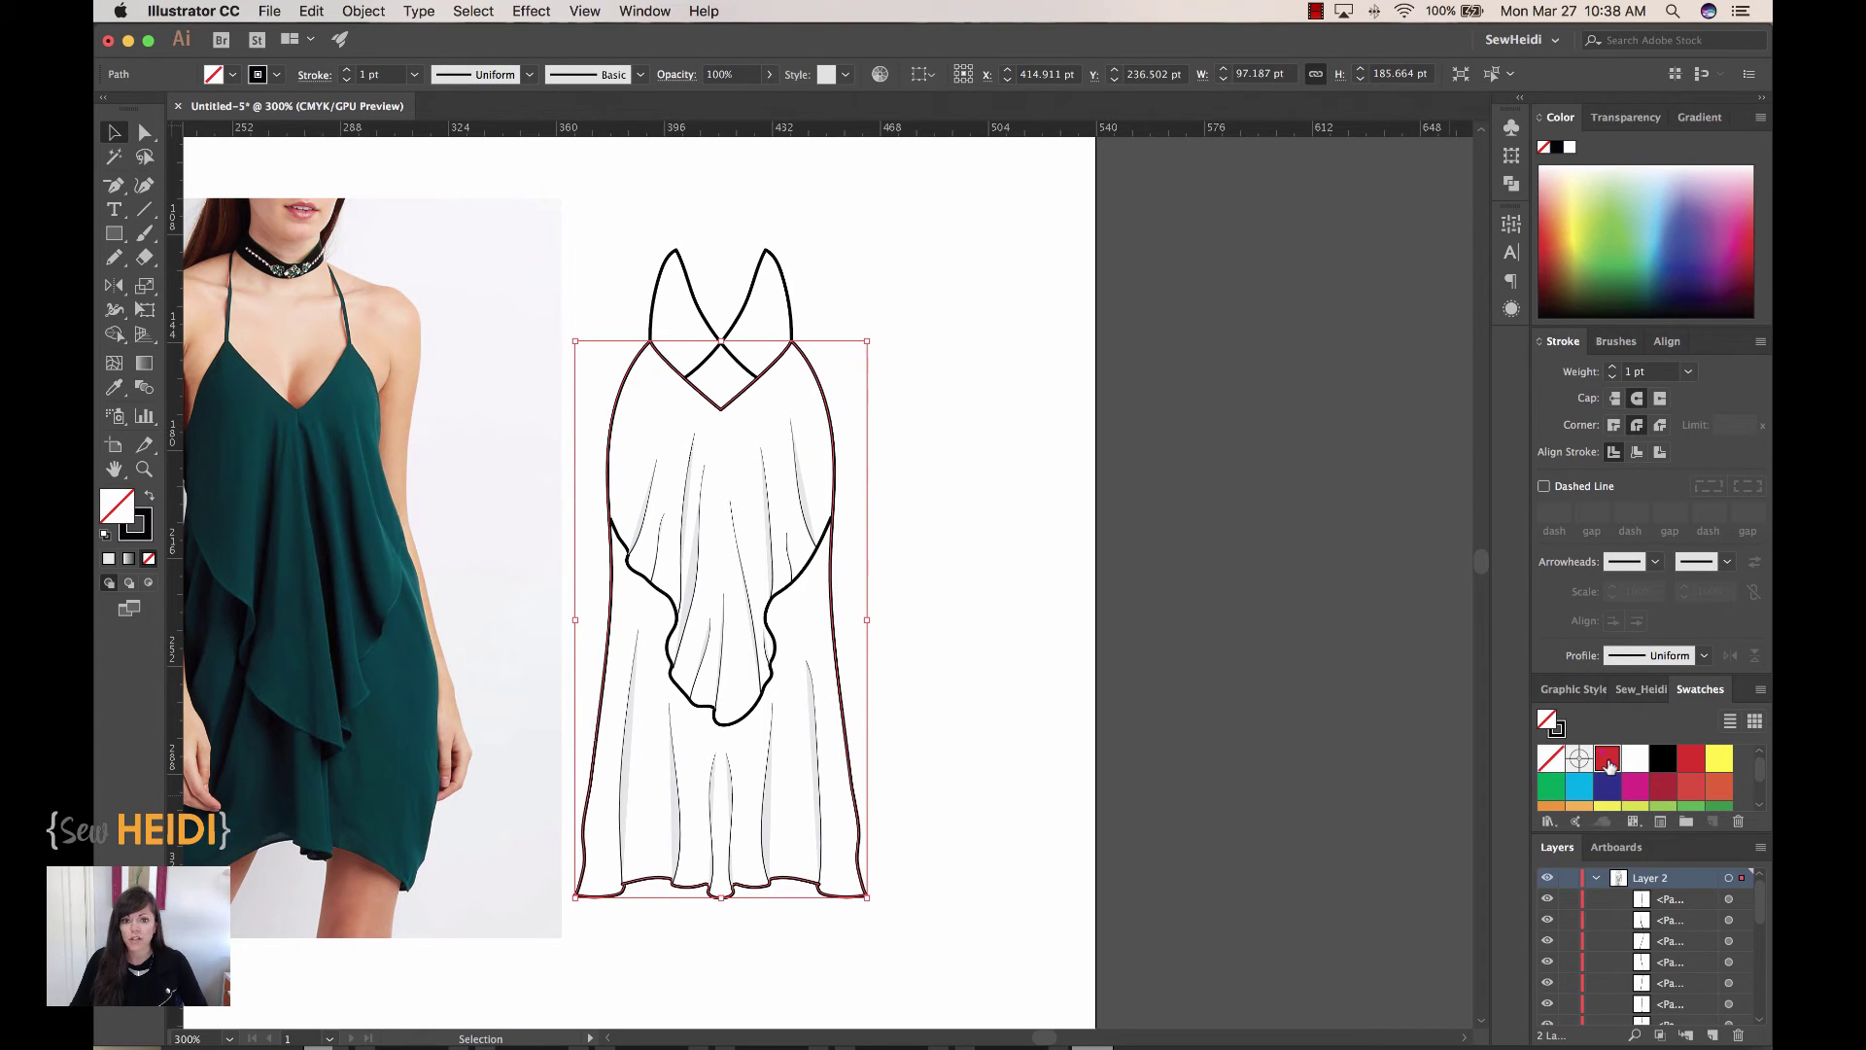
left_click(1608, 759)
key("z")
left_click_drag(545, 326, 1016, 765)
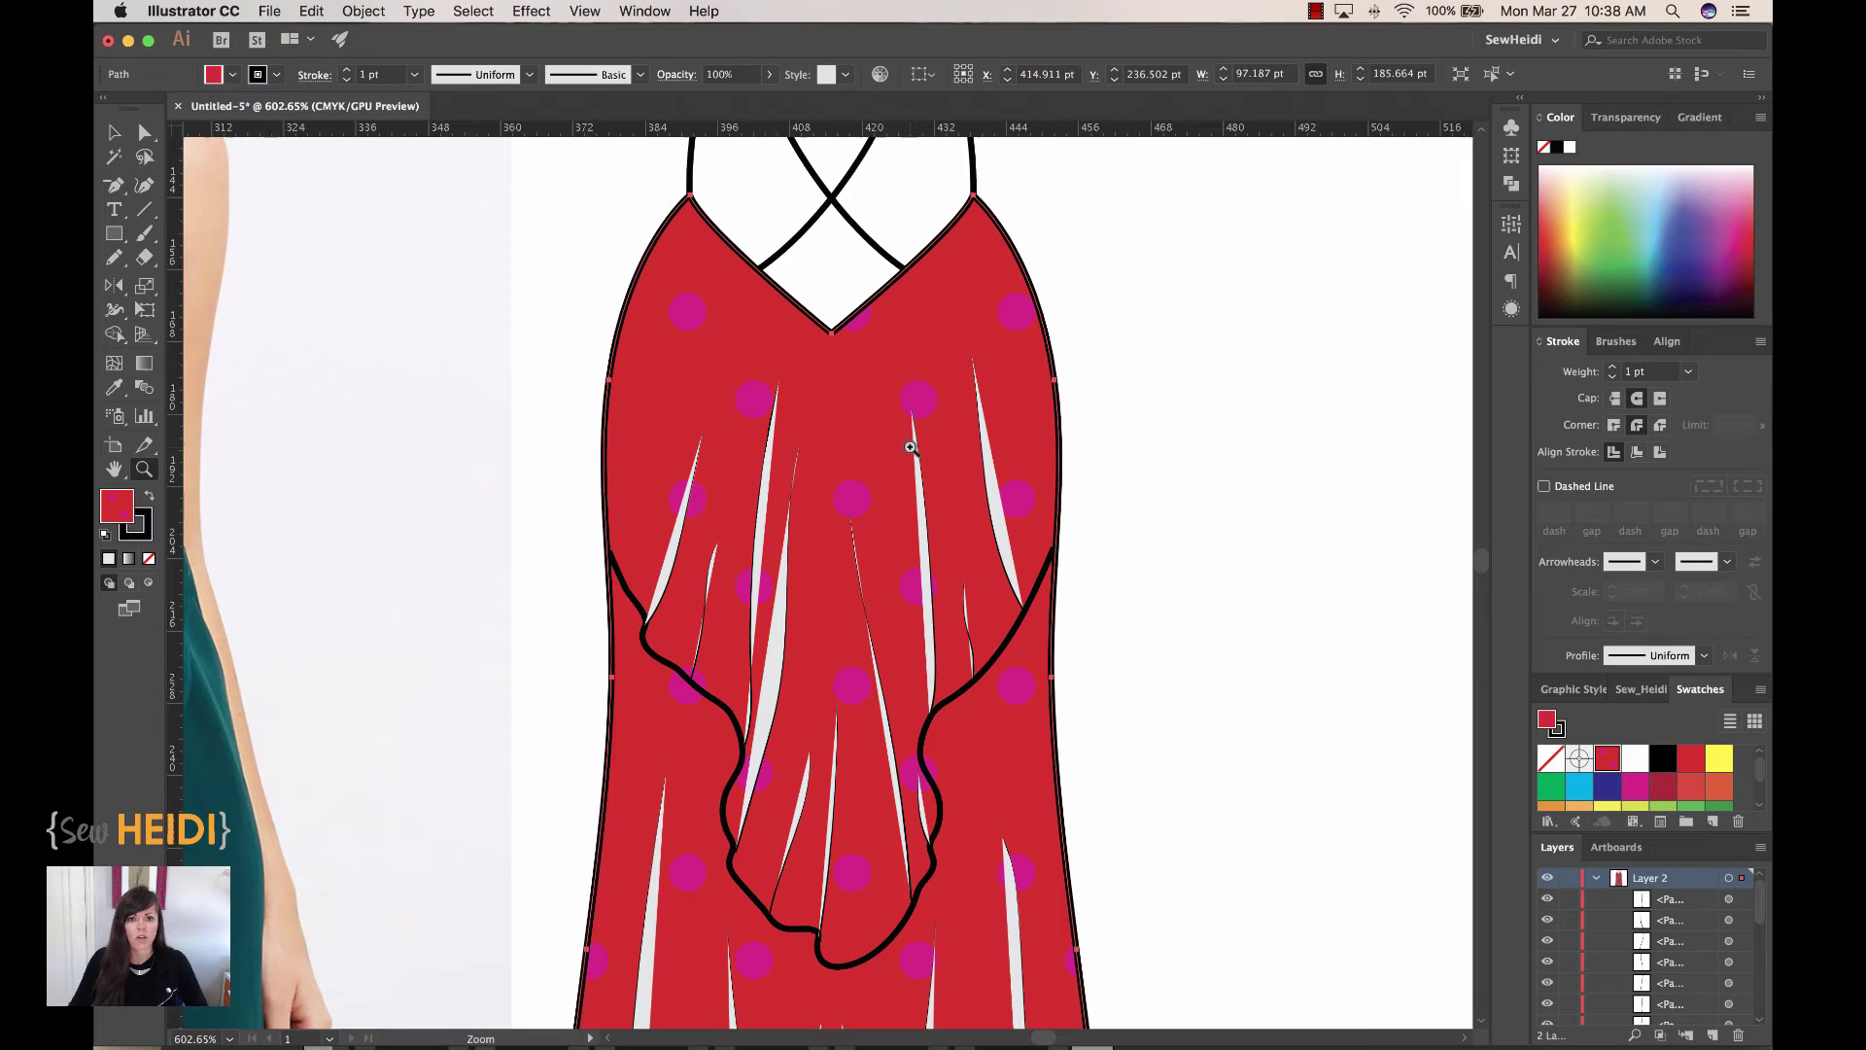
key("v")
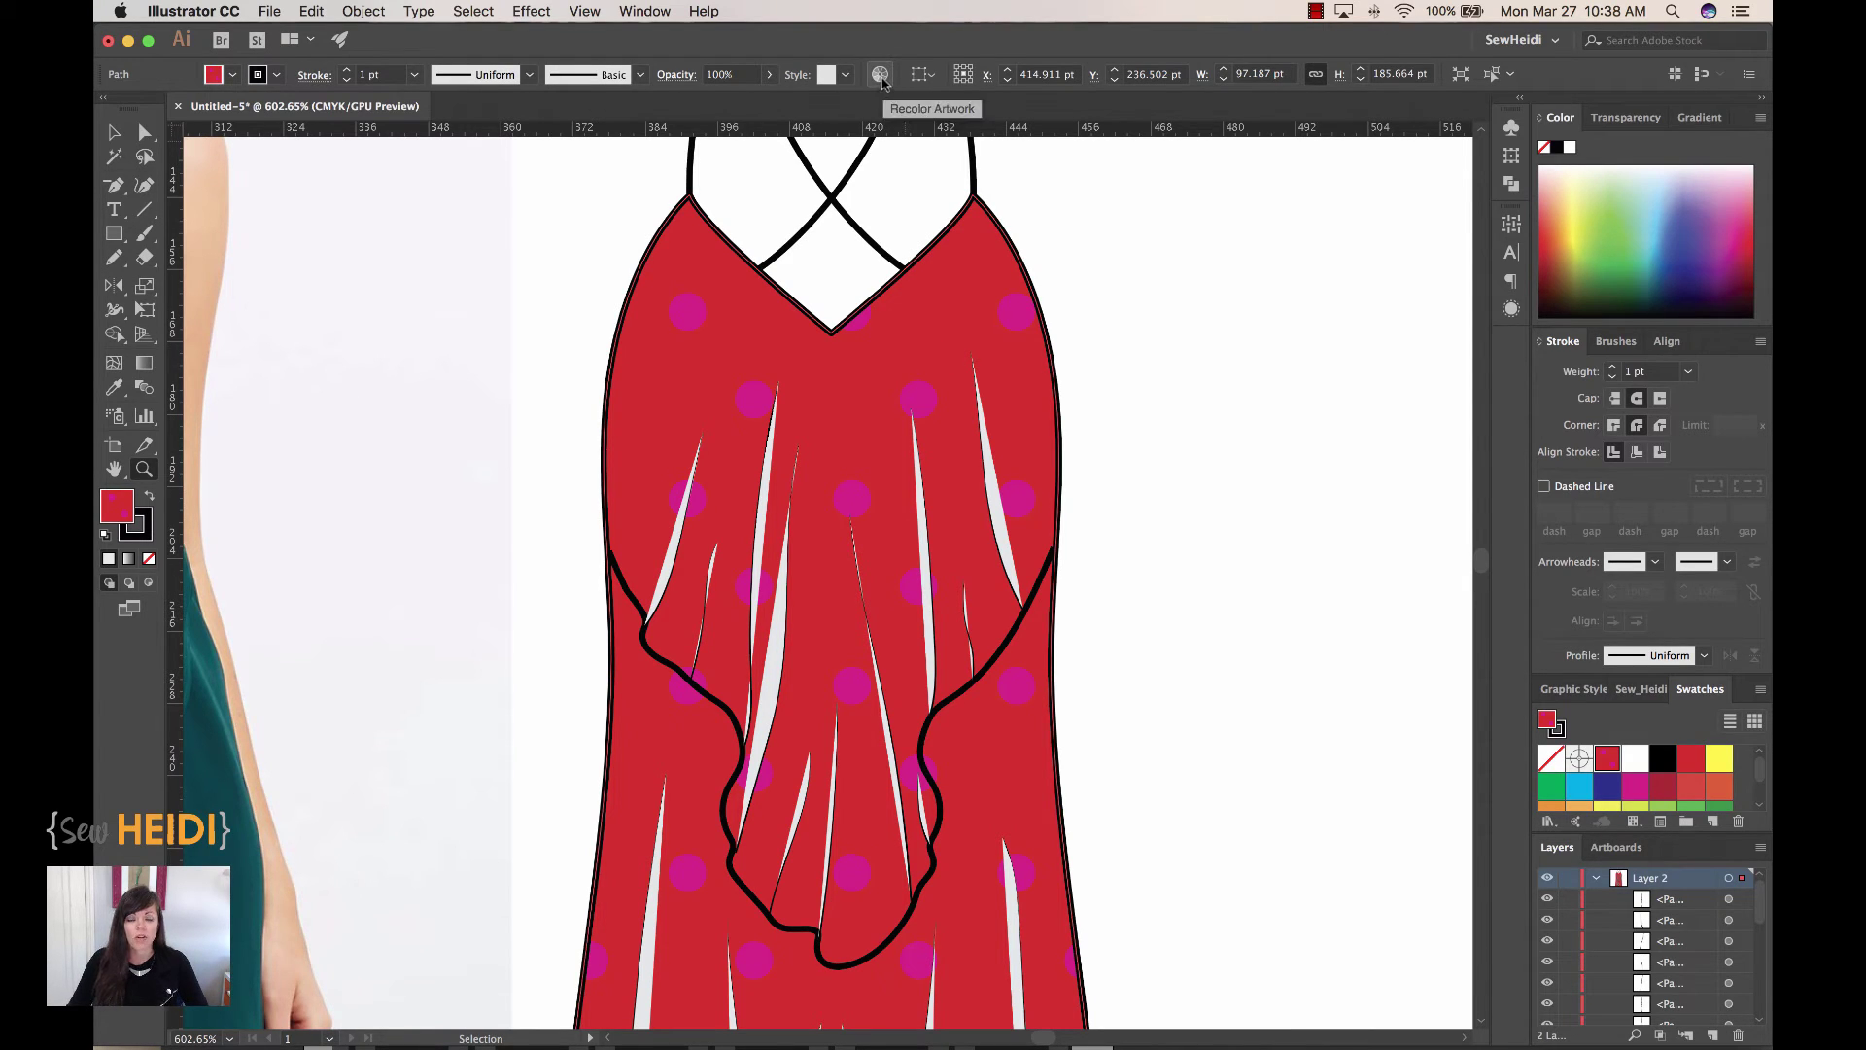
Step: In Recolor Artwork, replace the magenta dots with light grey and the red background with dark charcoal
left_click(881, 75)
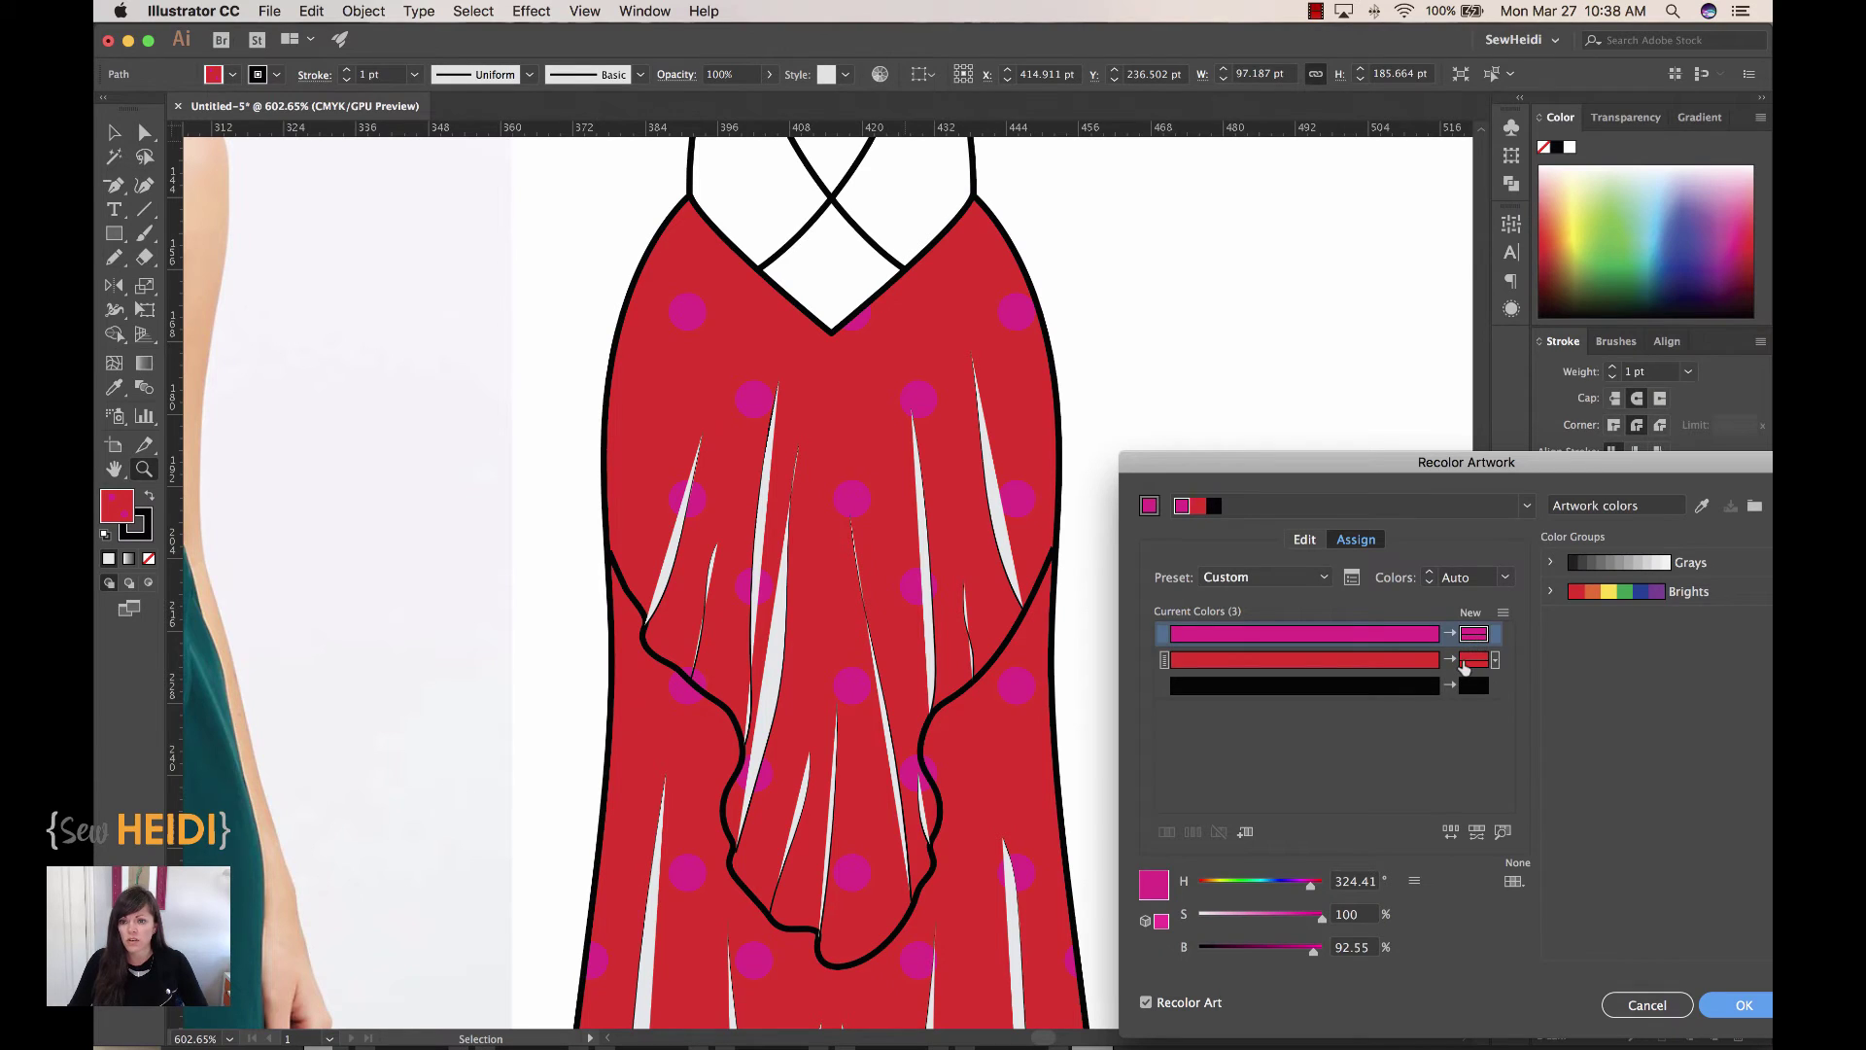
double_click(1473, 637)
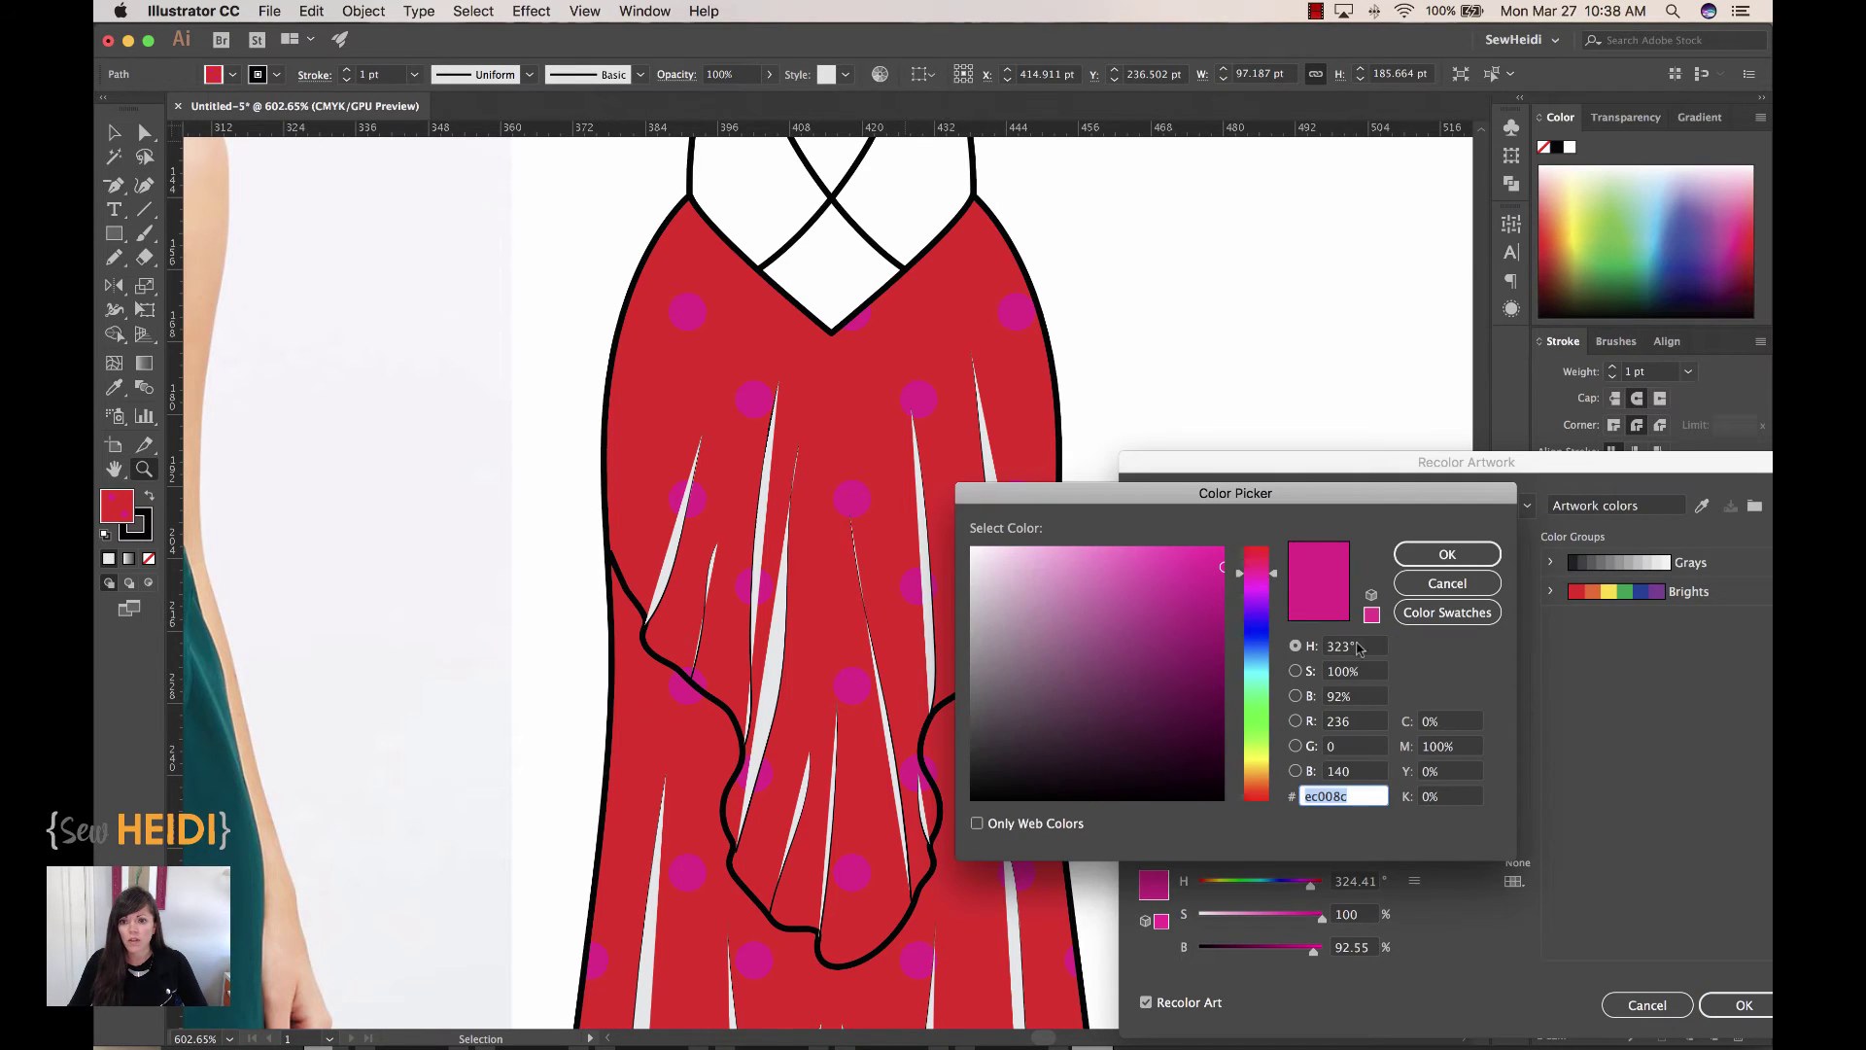
left_click_drag(1014, 603, 983, 668)
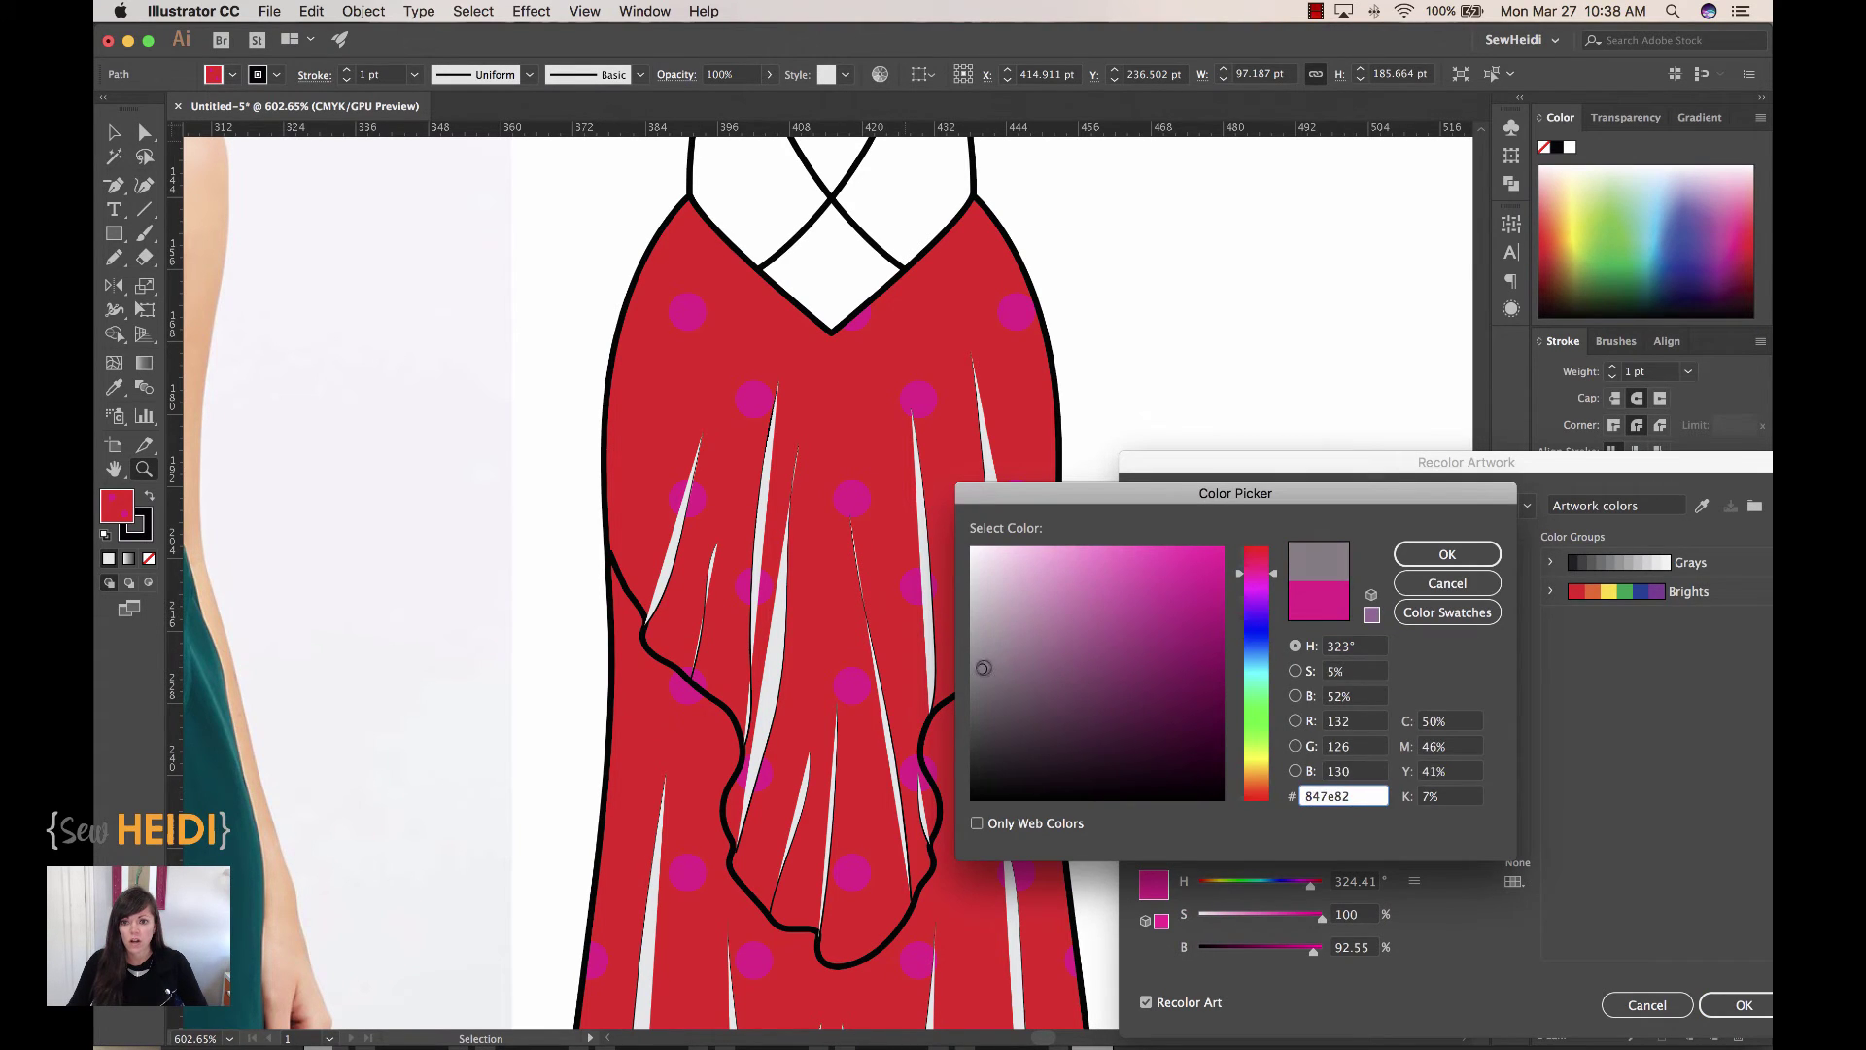
key("Return")
double_click(1474, 661)
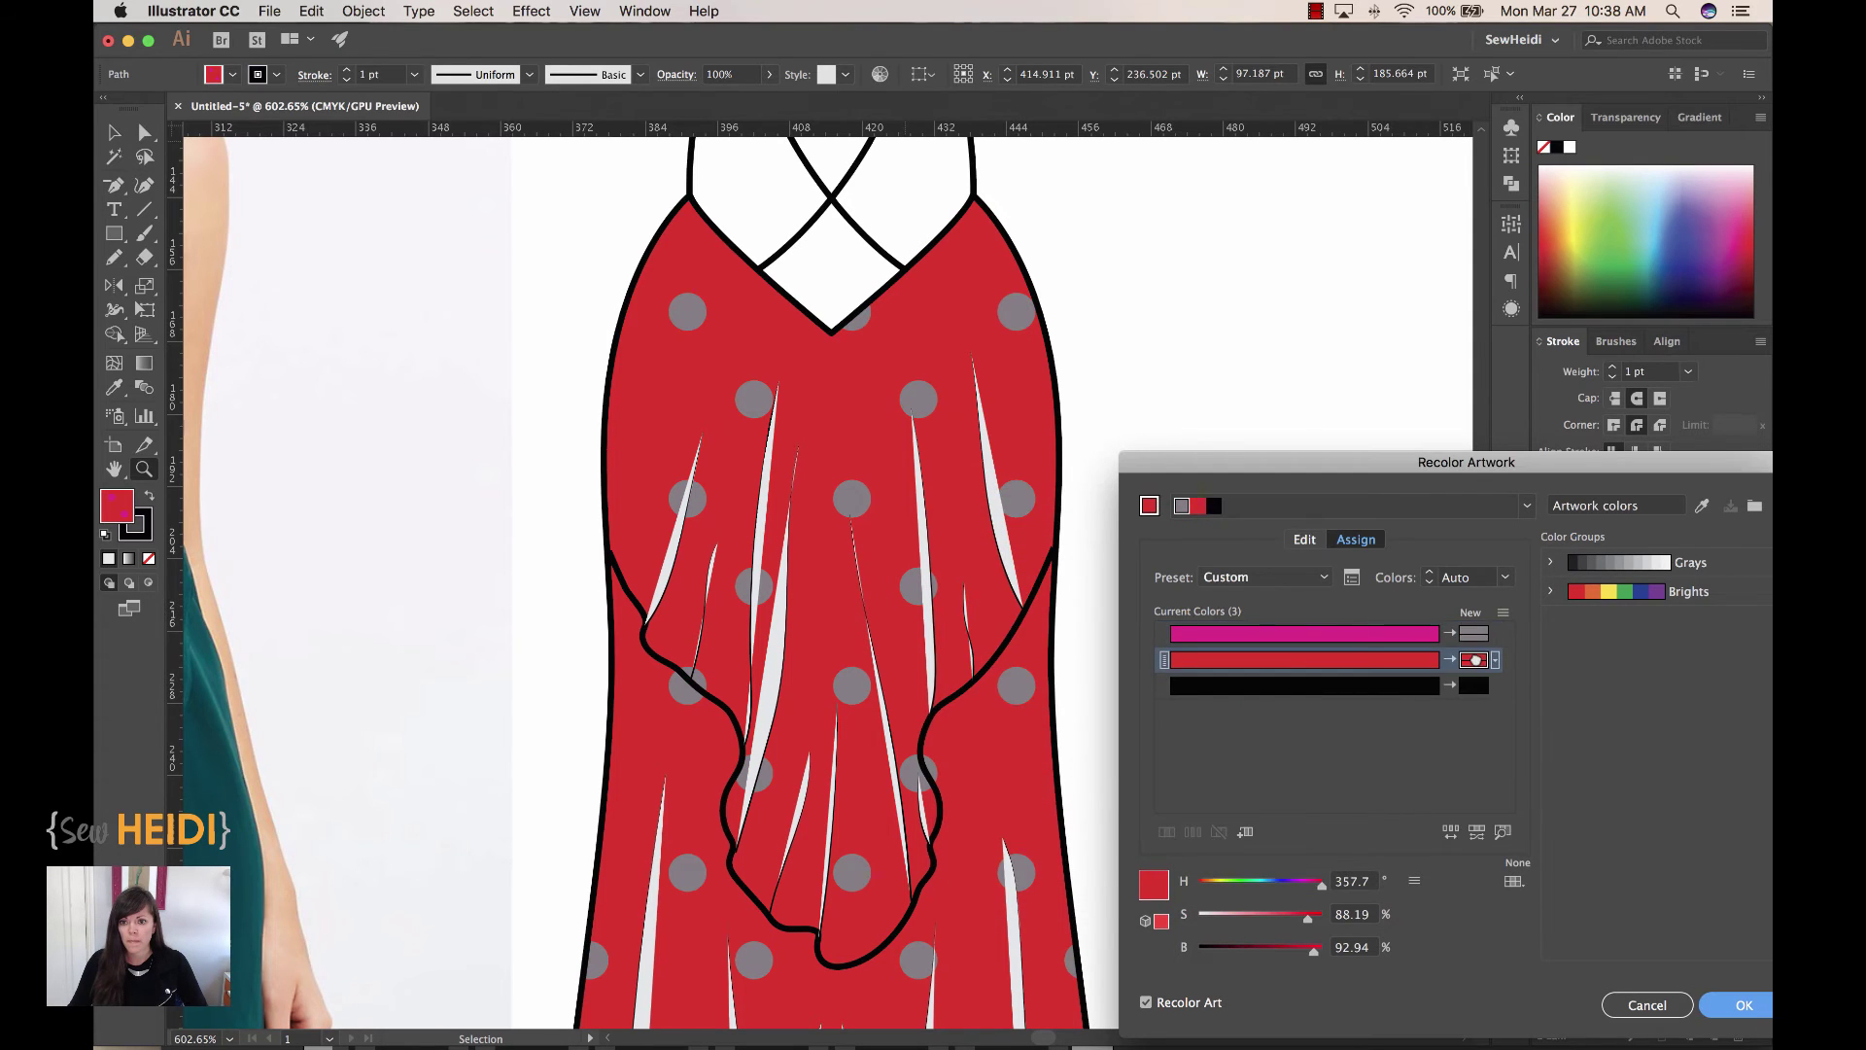
left_click_drag(979, 670, 965, 724)
key("Return")
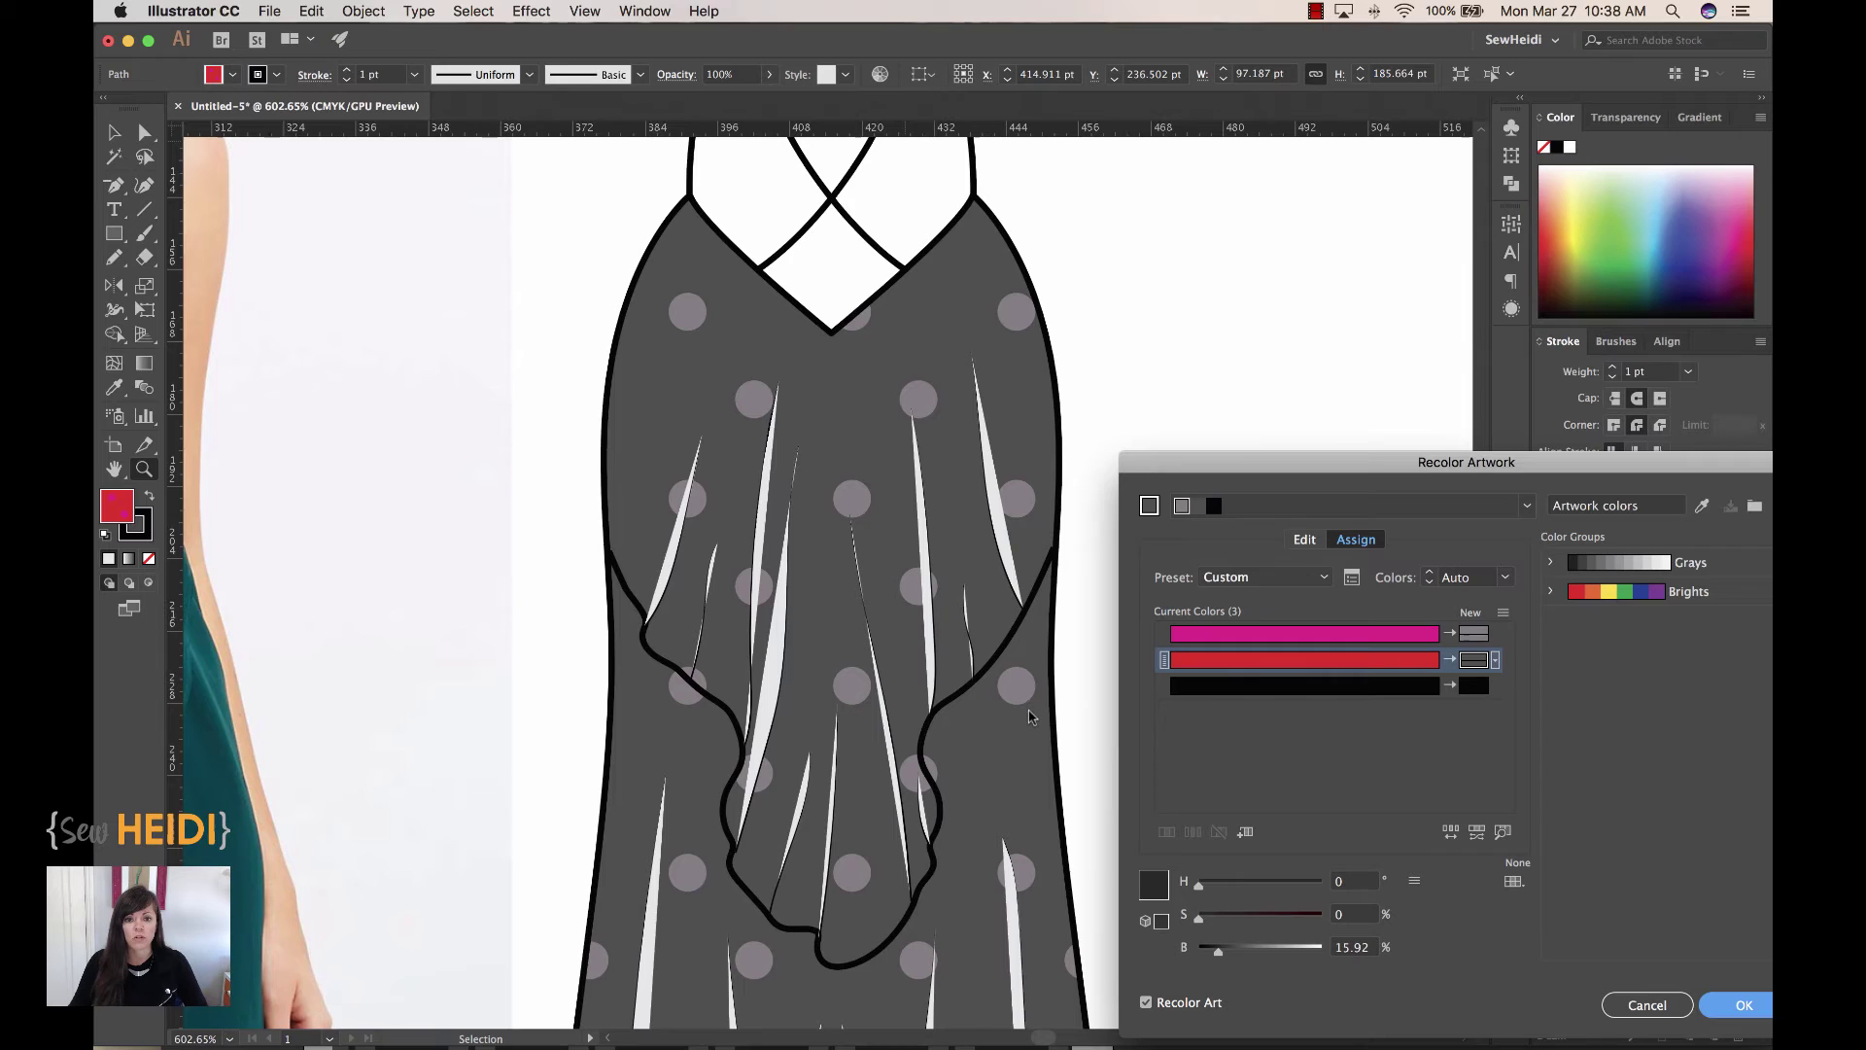
Step: Apply the charcoal-and-grey recolour to the dress pattern
key("Return")
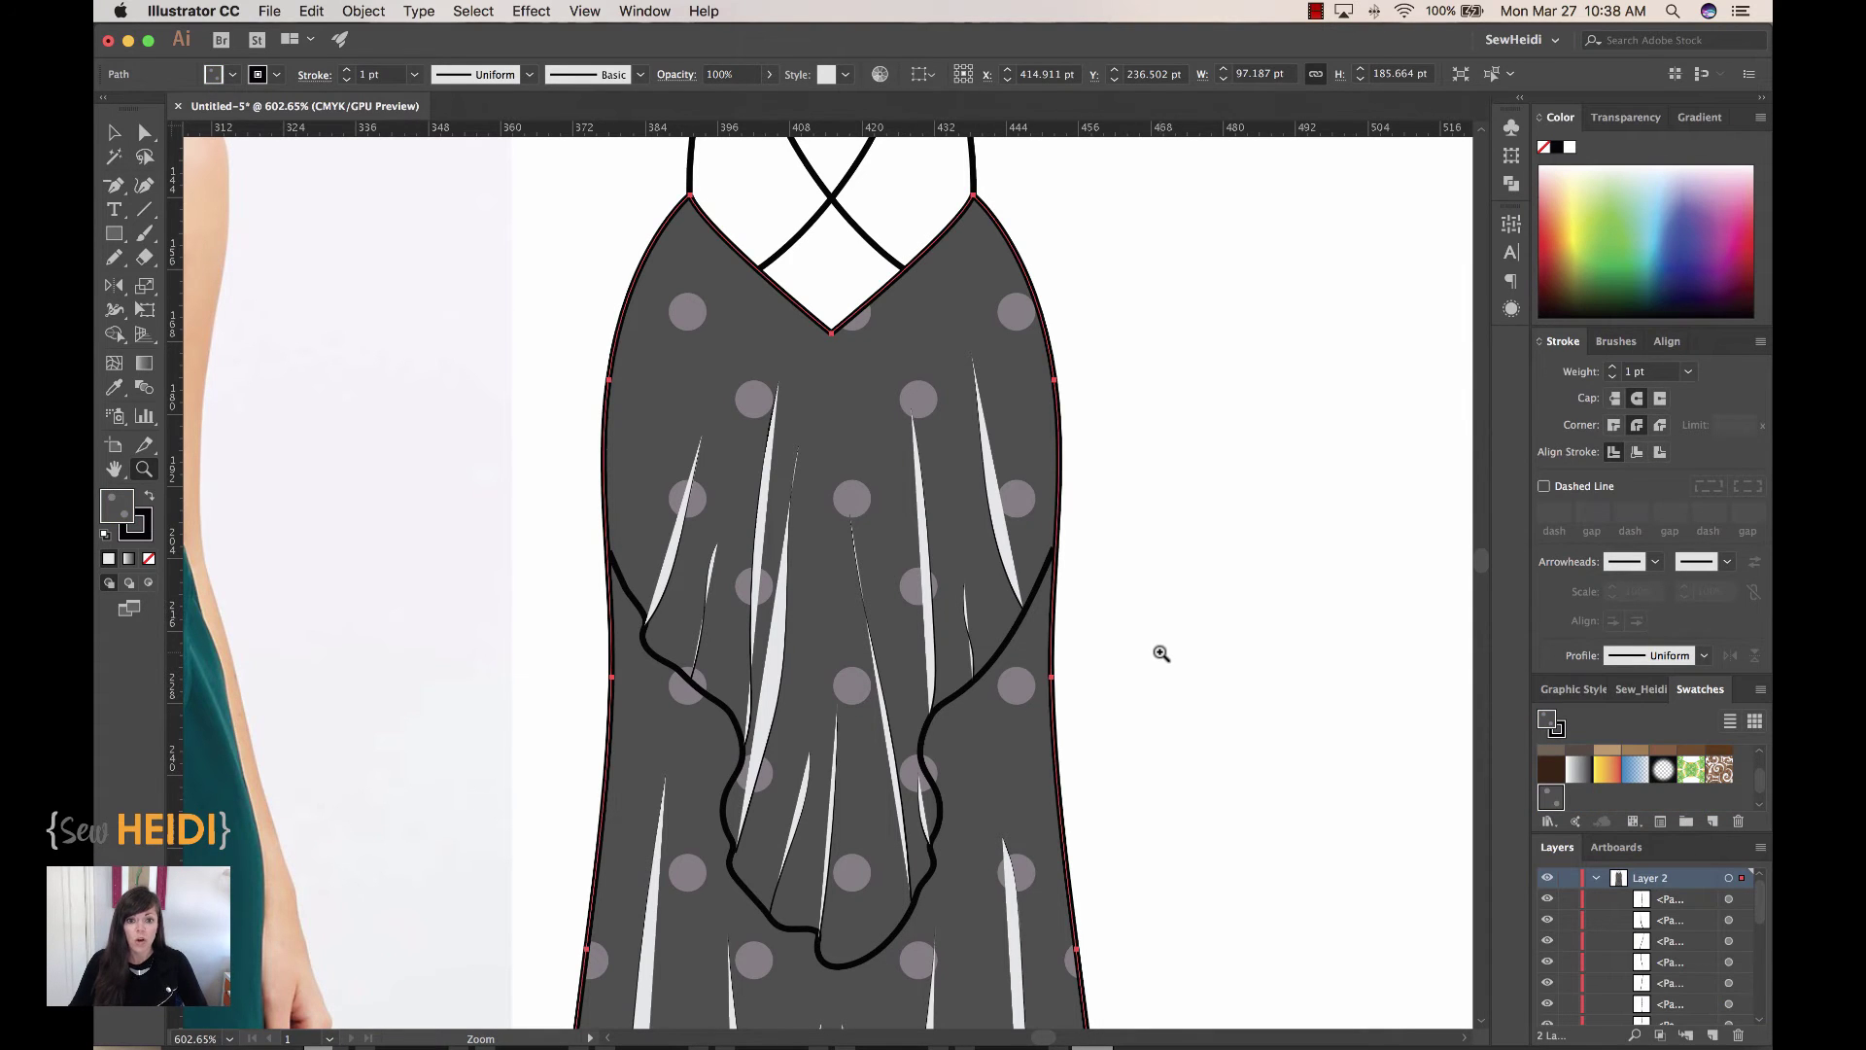
key("super+shift+a")
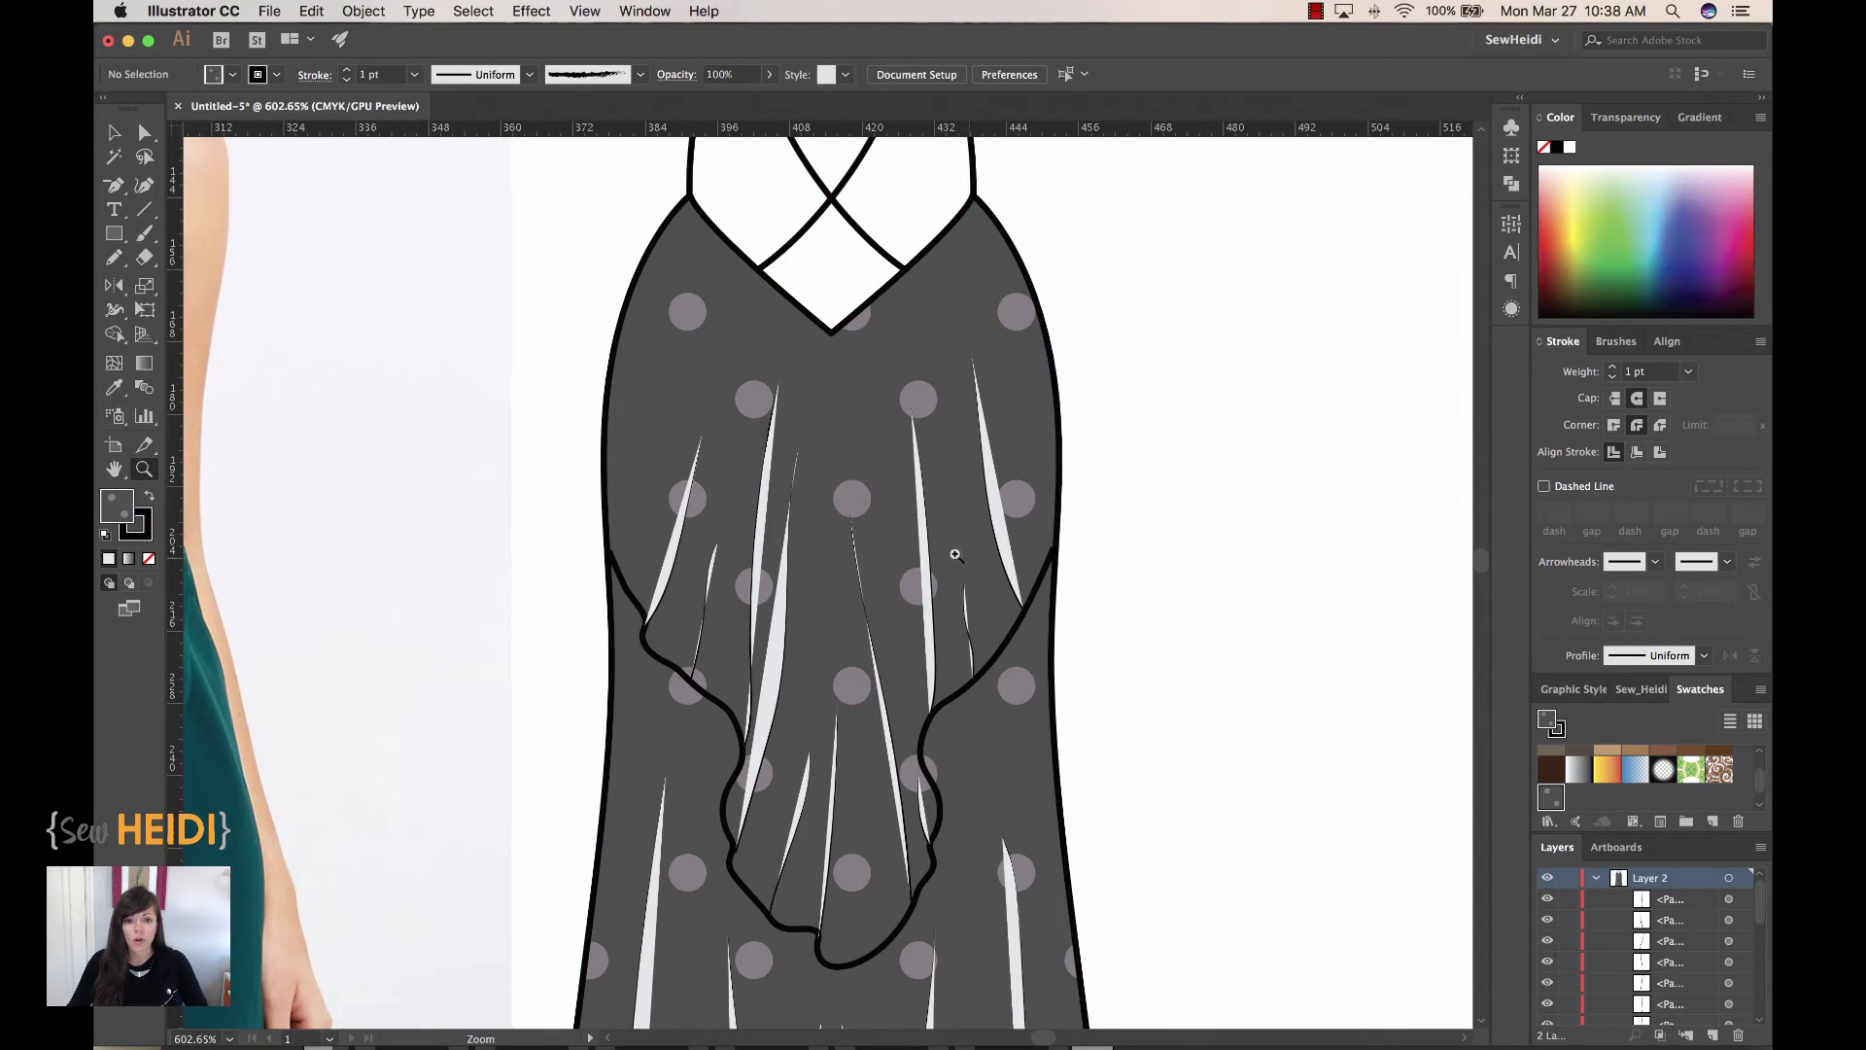
key("v")
Step: Select a white bodice streak, then use Select > Same > Fill Color to grab all matching streaks
left_click(923, 510)
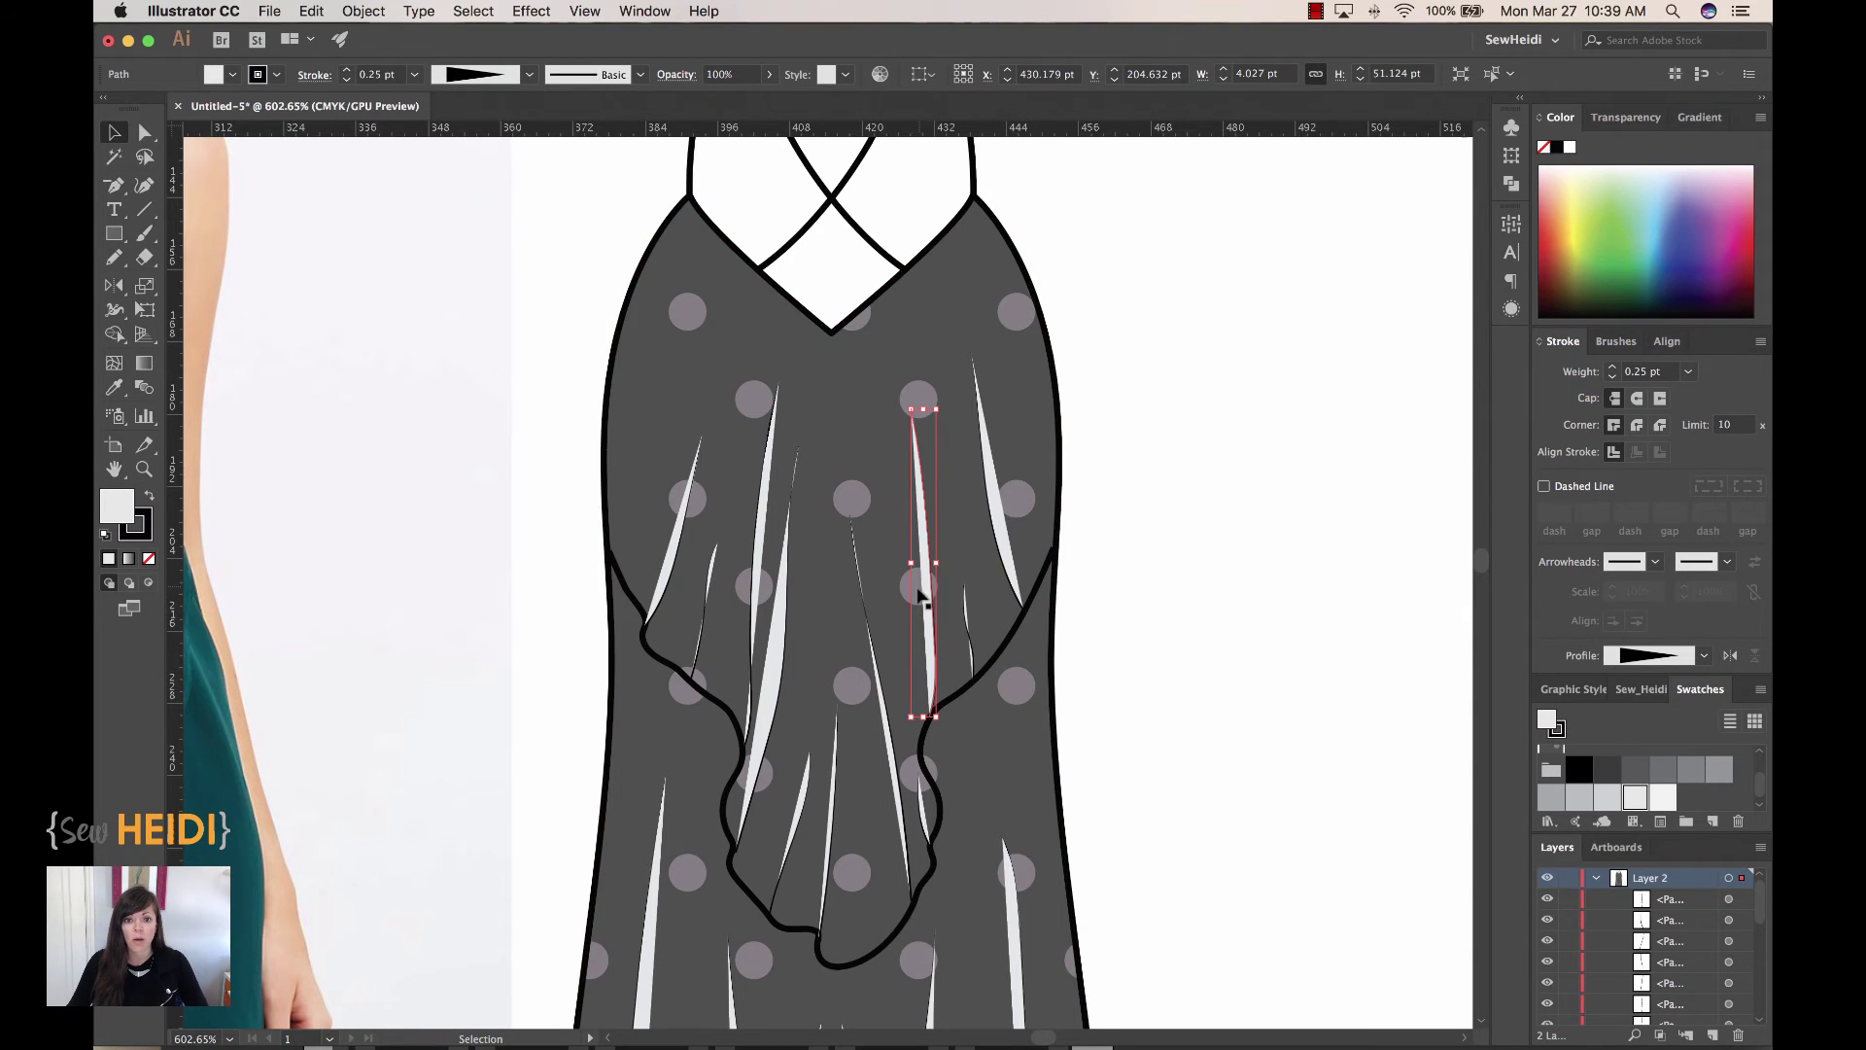
key("super+minus")
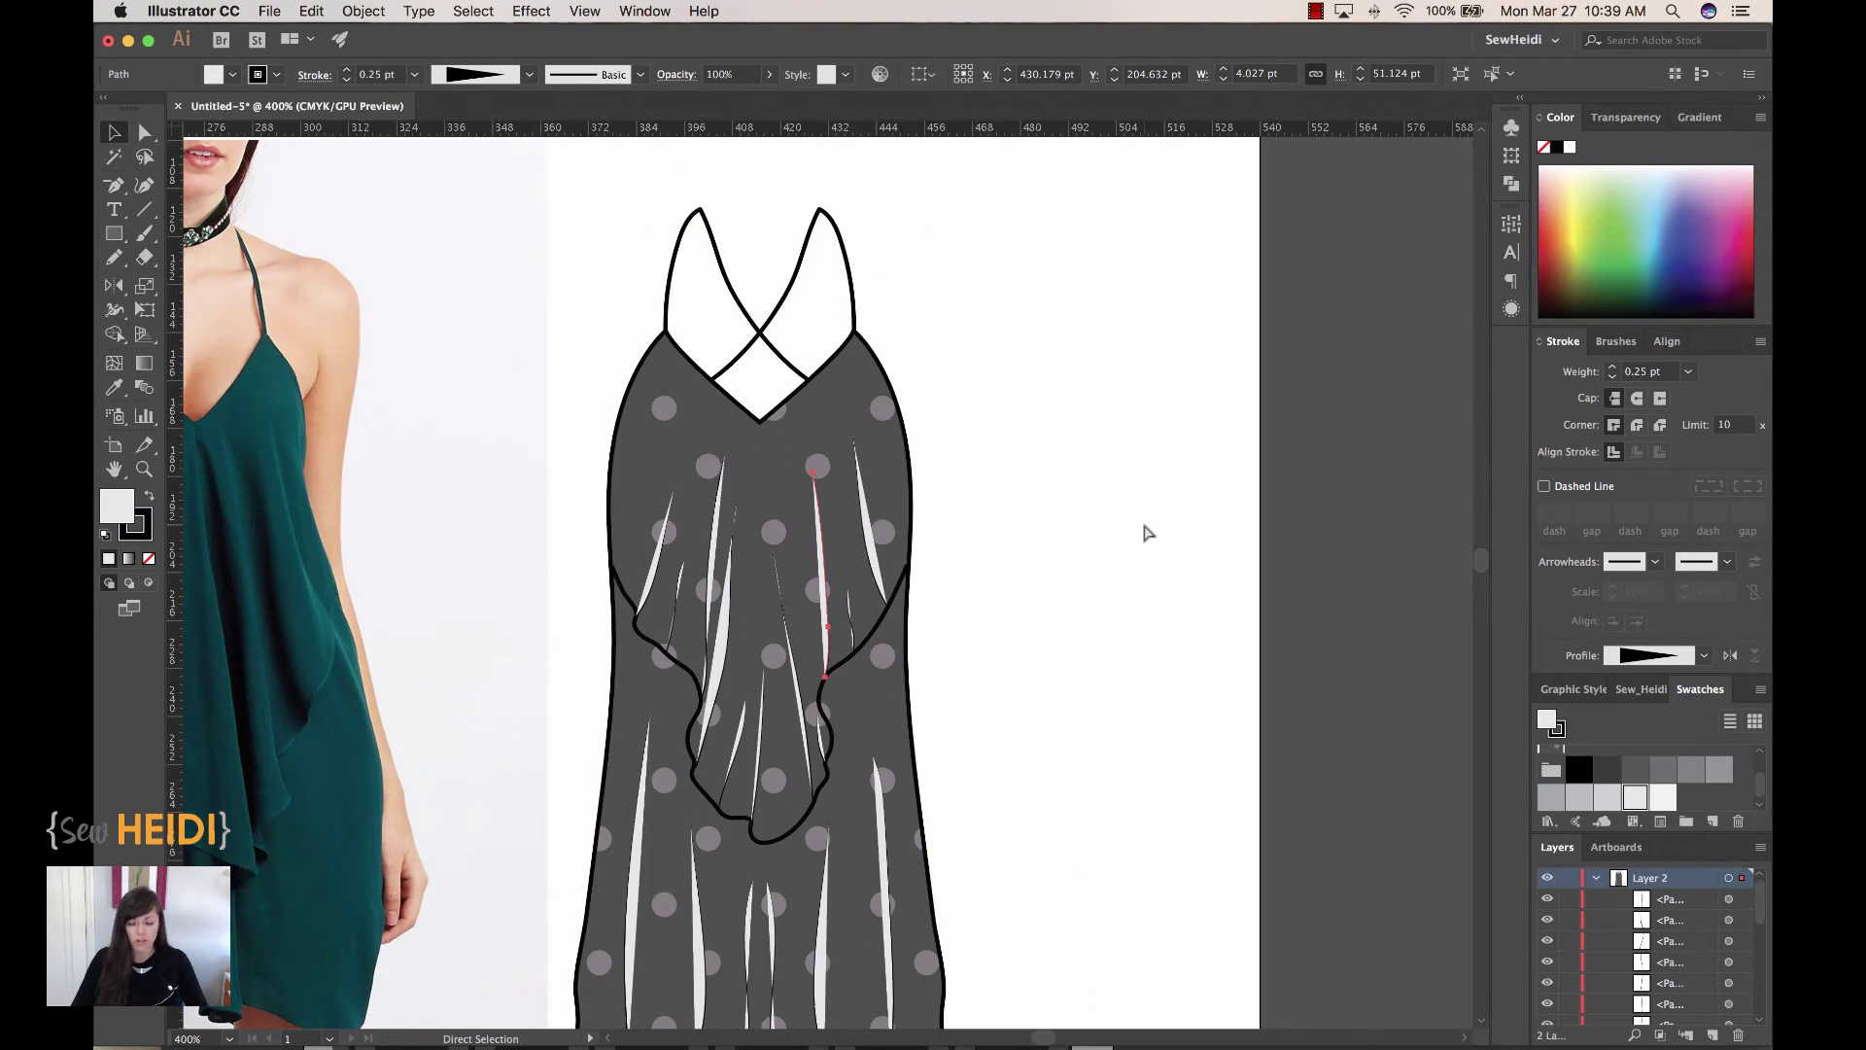
left_click_drag(1141, 521, 993, 506)
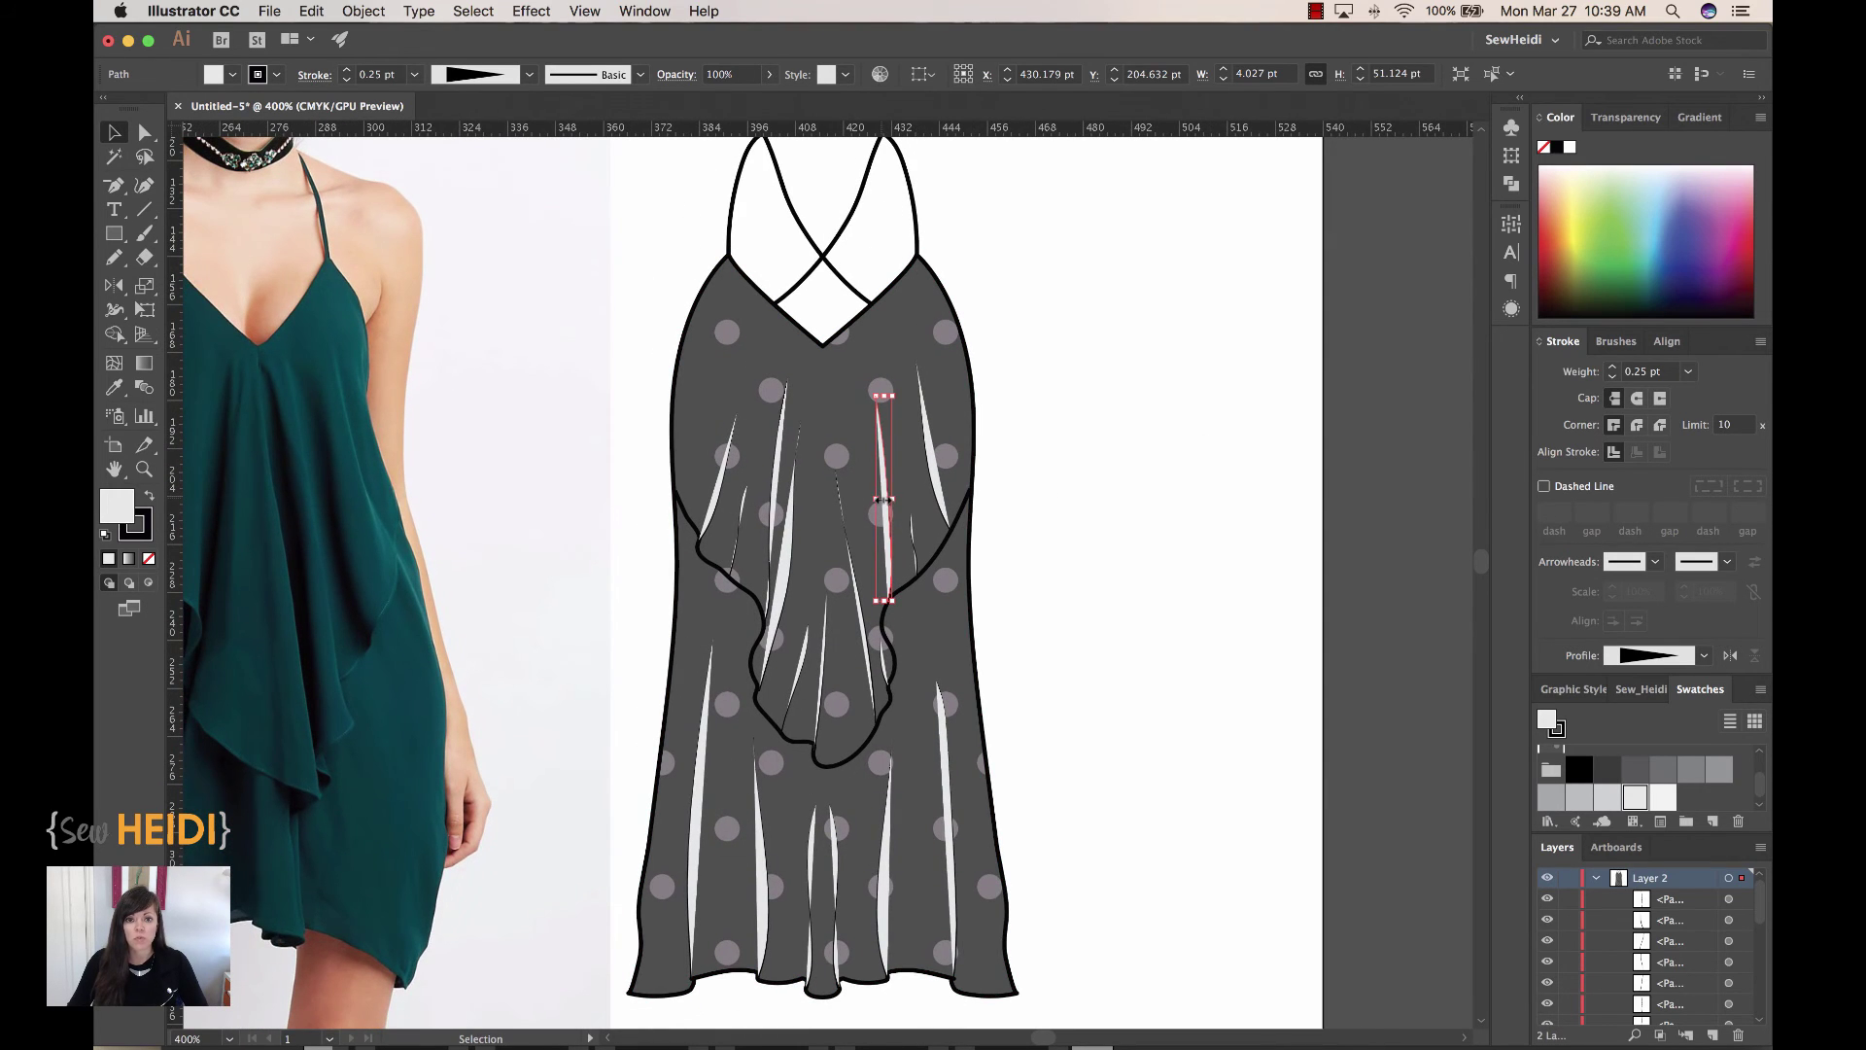
left_click(474, 10)
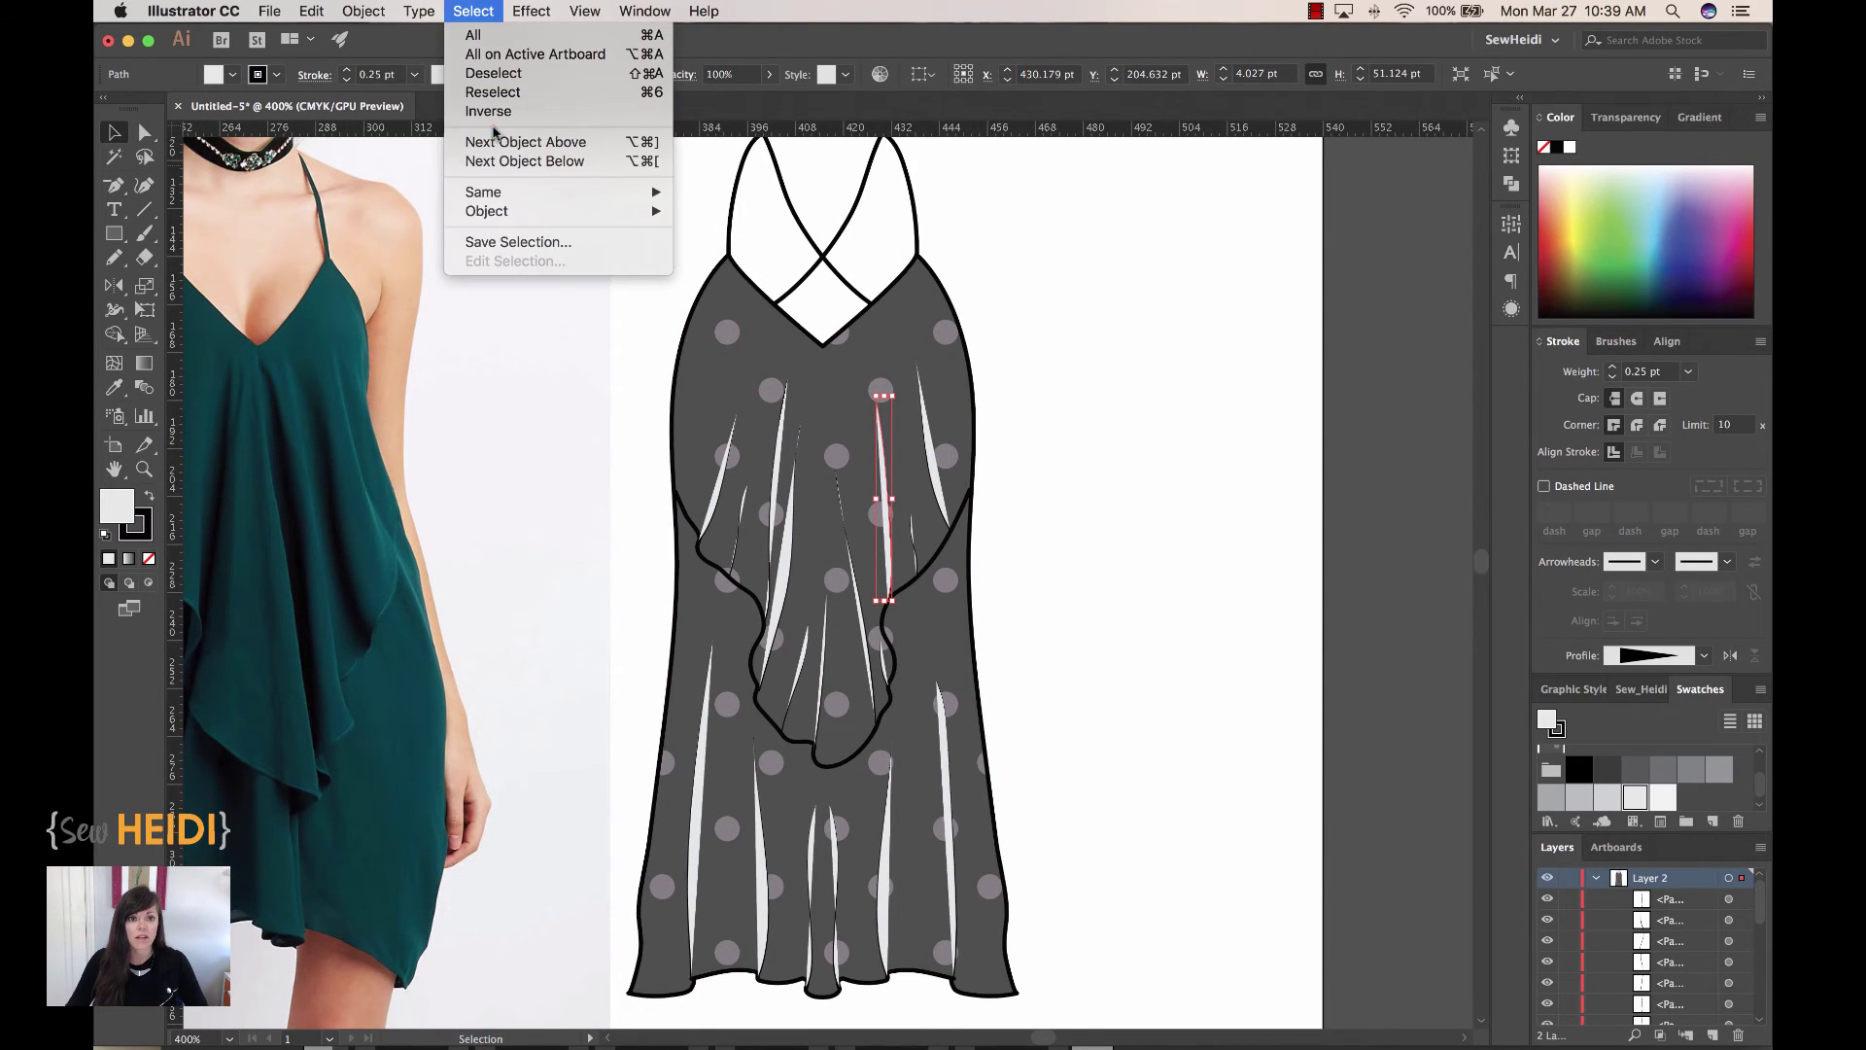
mouse_move(496, 199)
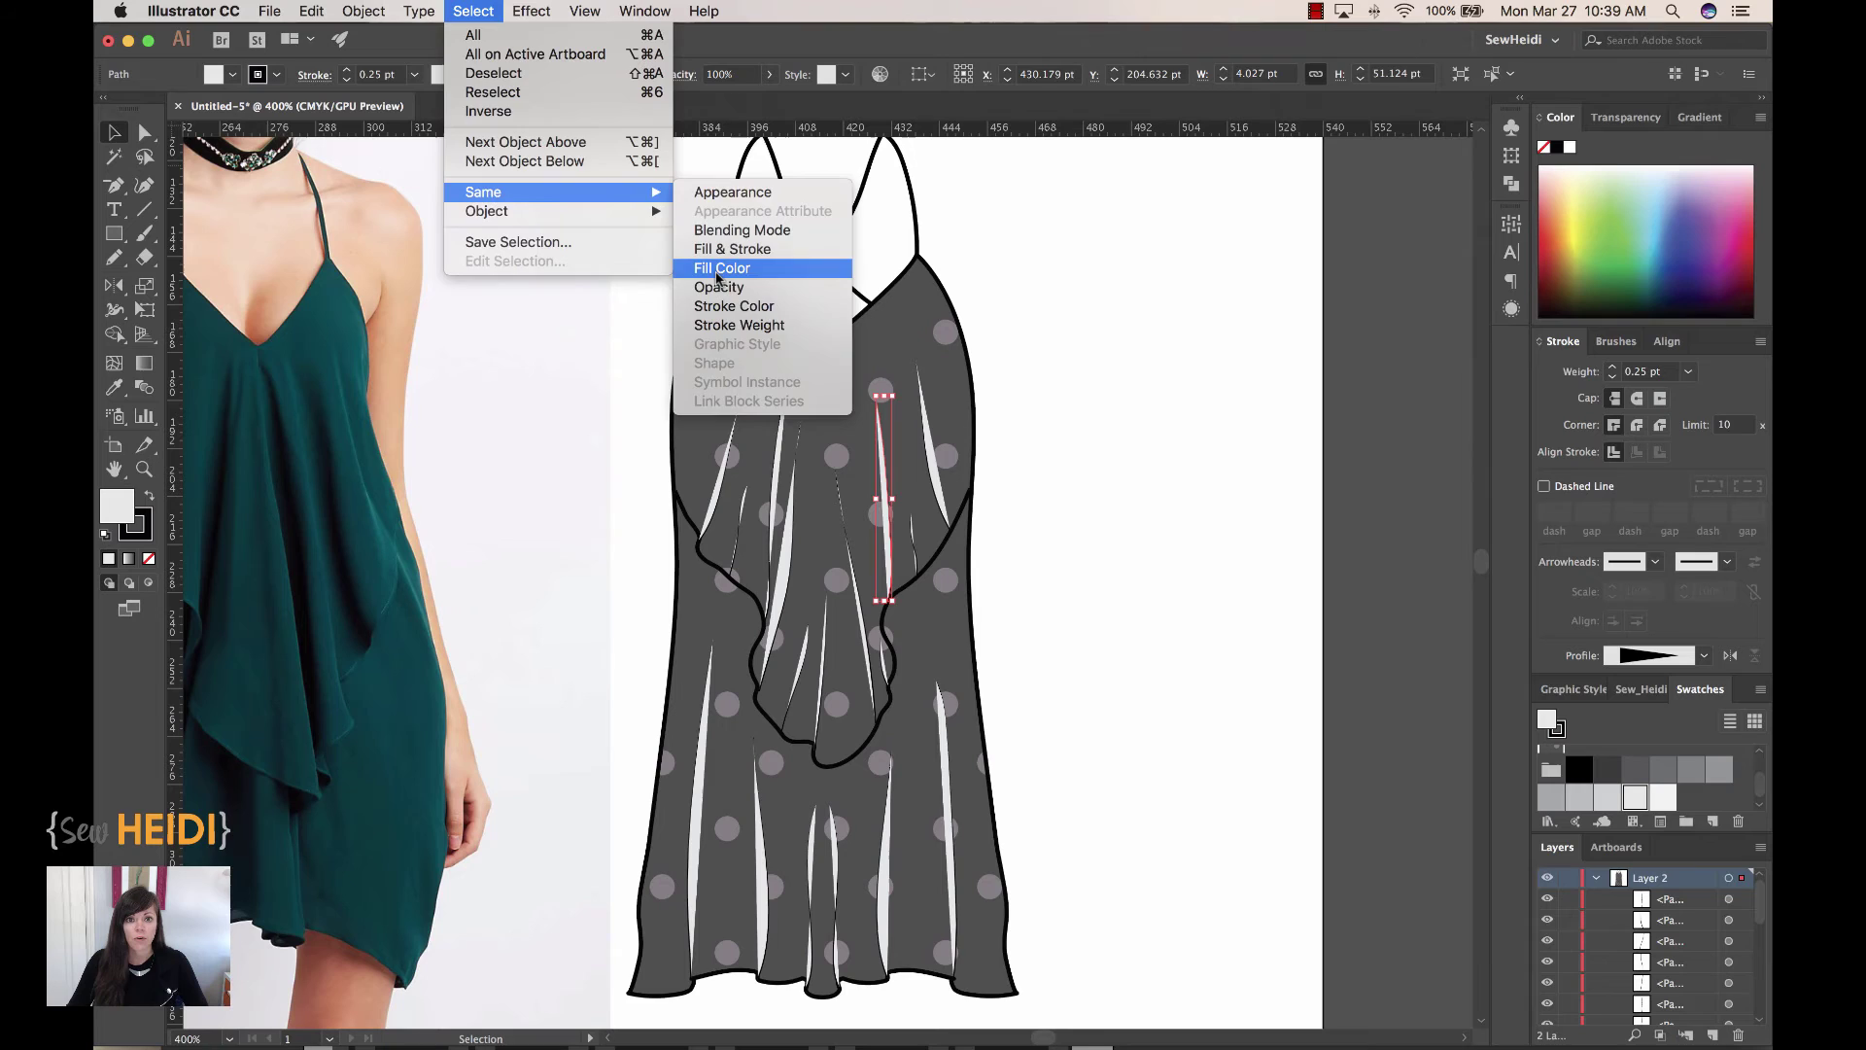
left_click(717, 269)
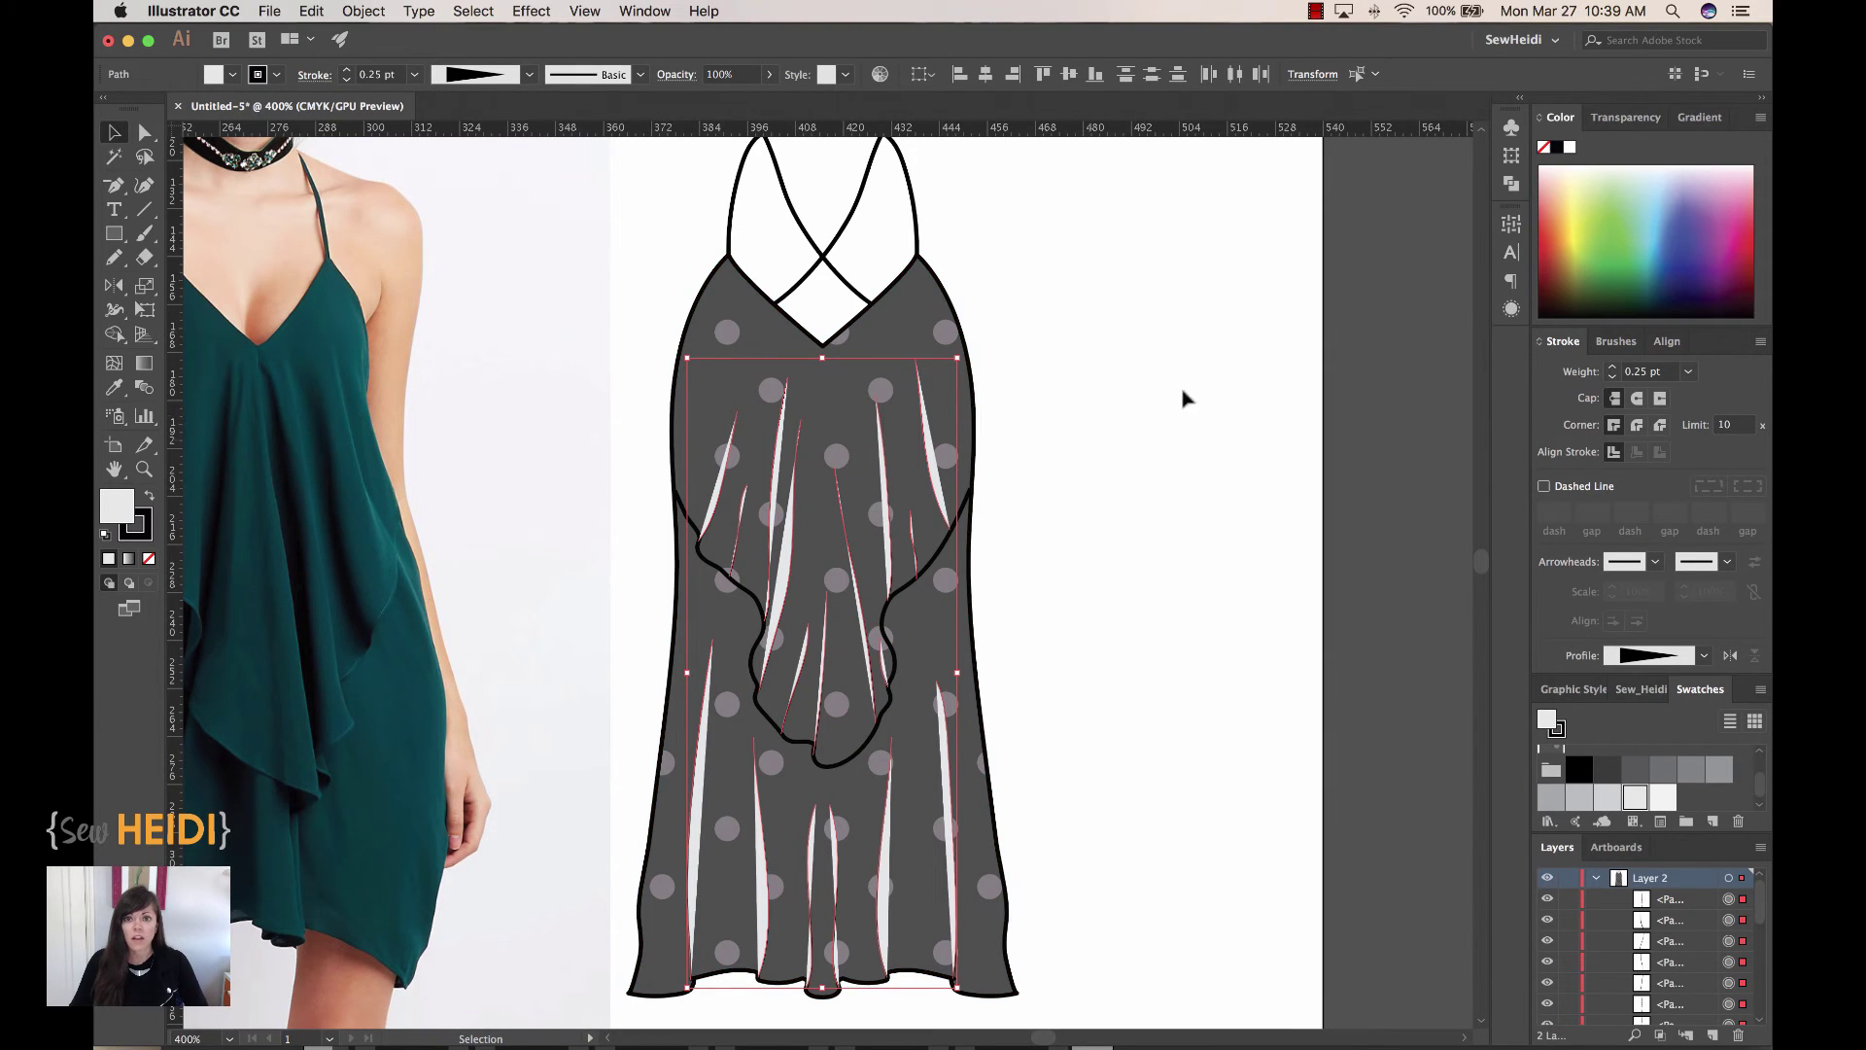
Step: Set the selected ruffle streaks' blending mode to Multiply and zoom in to inspect them
left_click(672, 75)
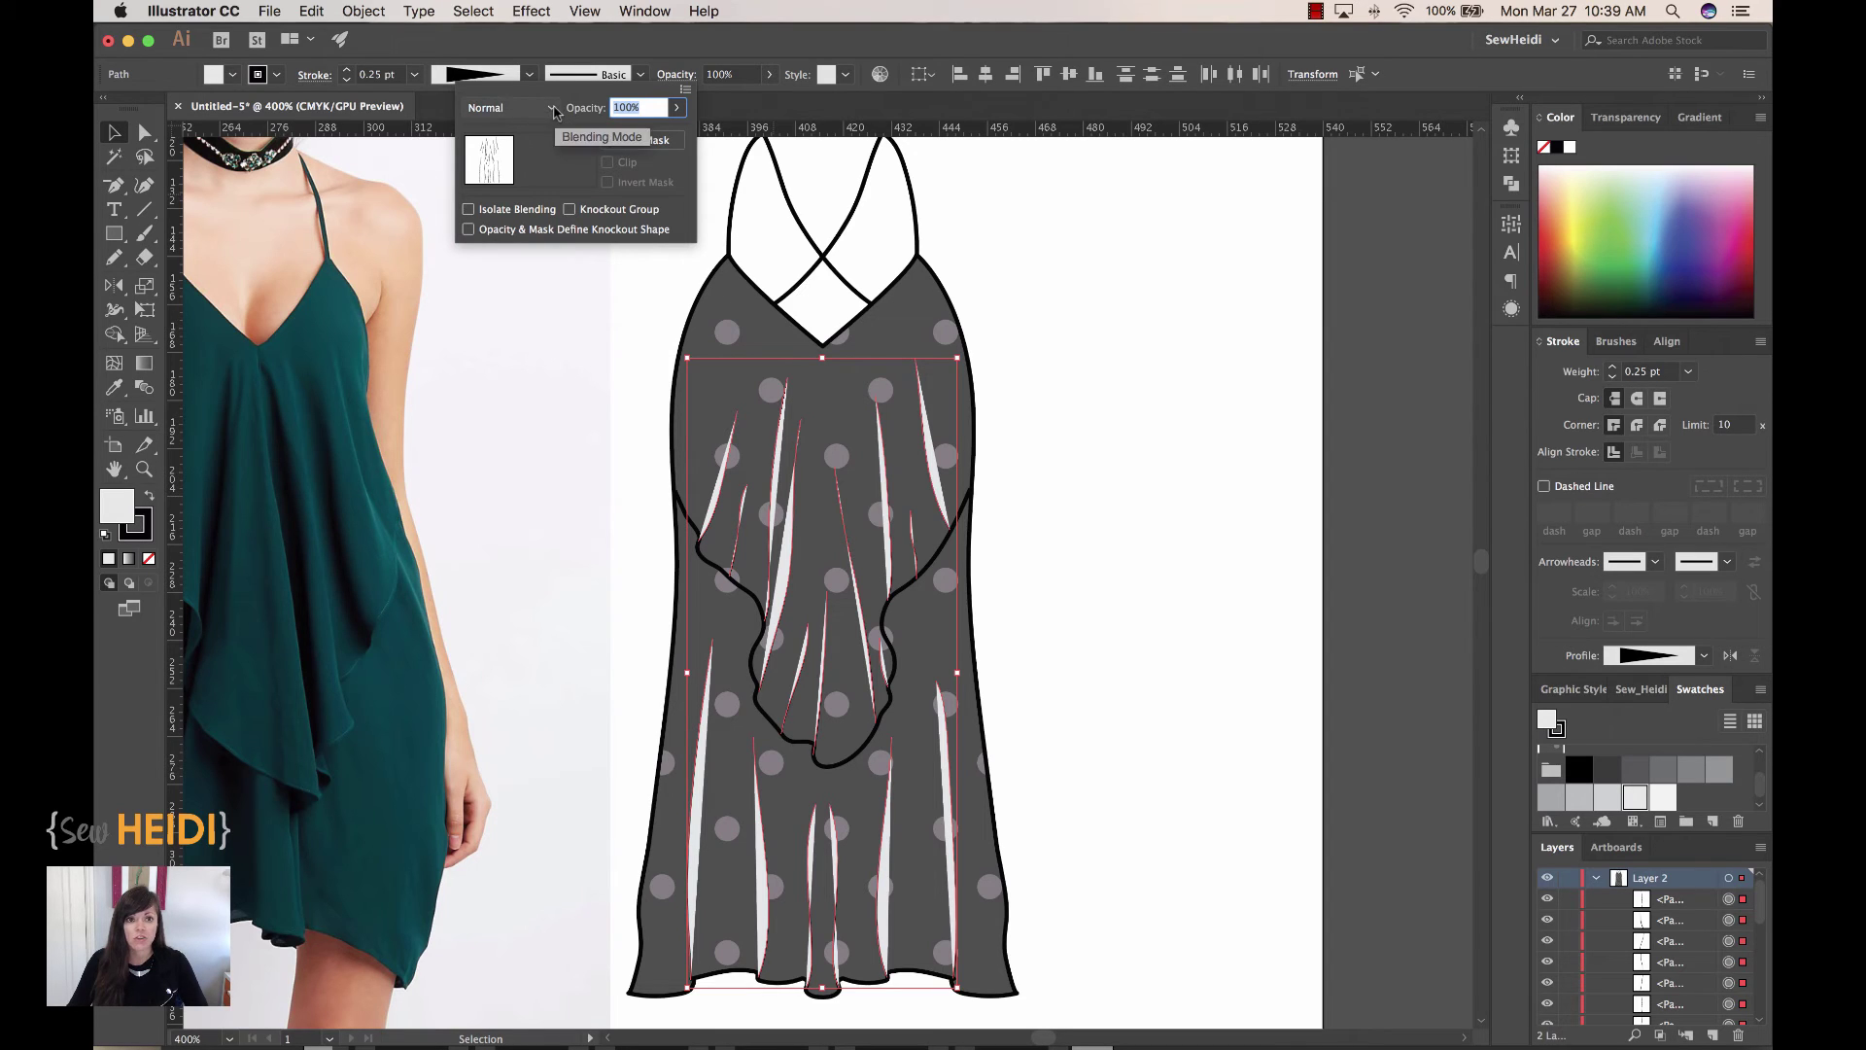
left_click(552, 108)
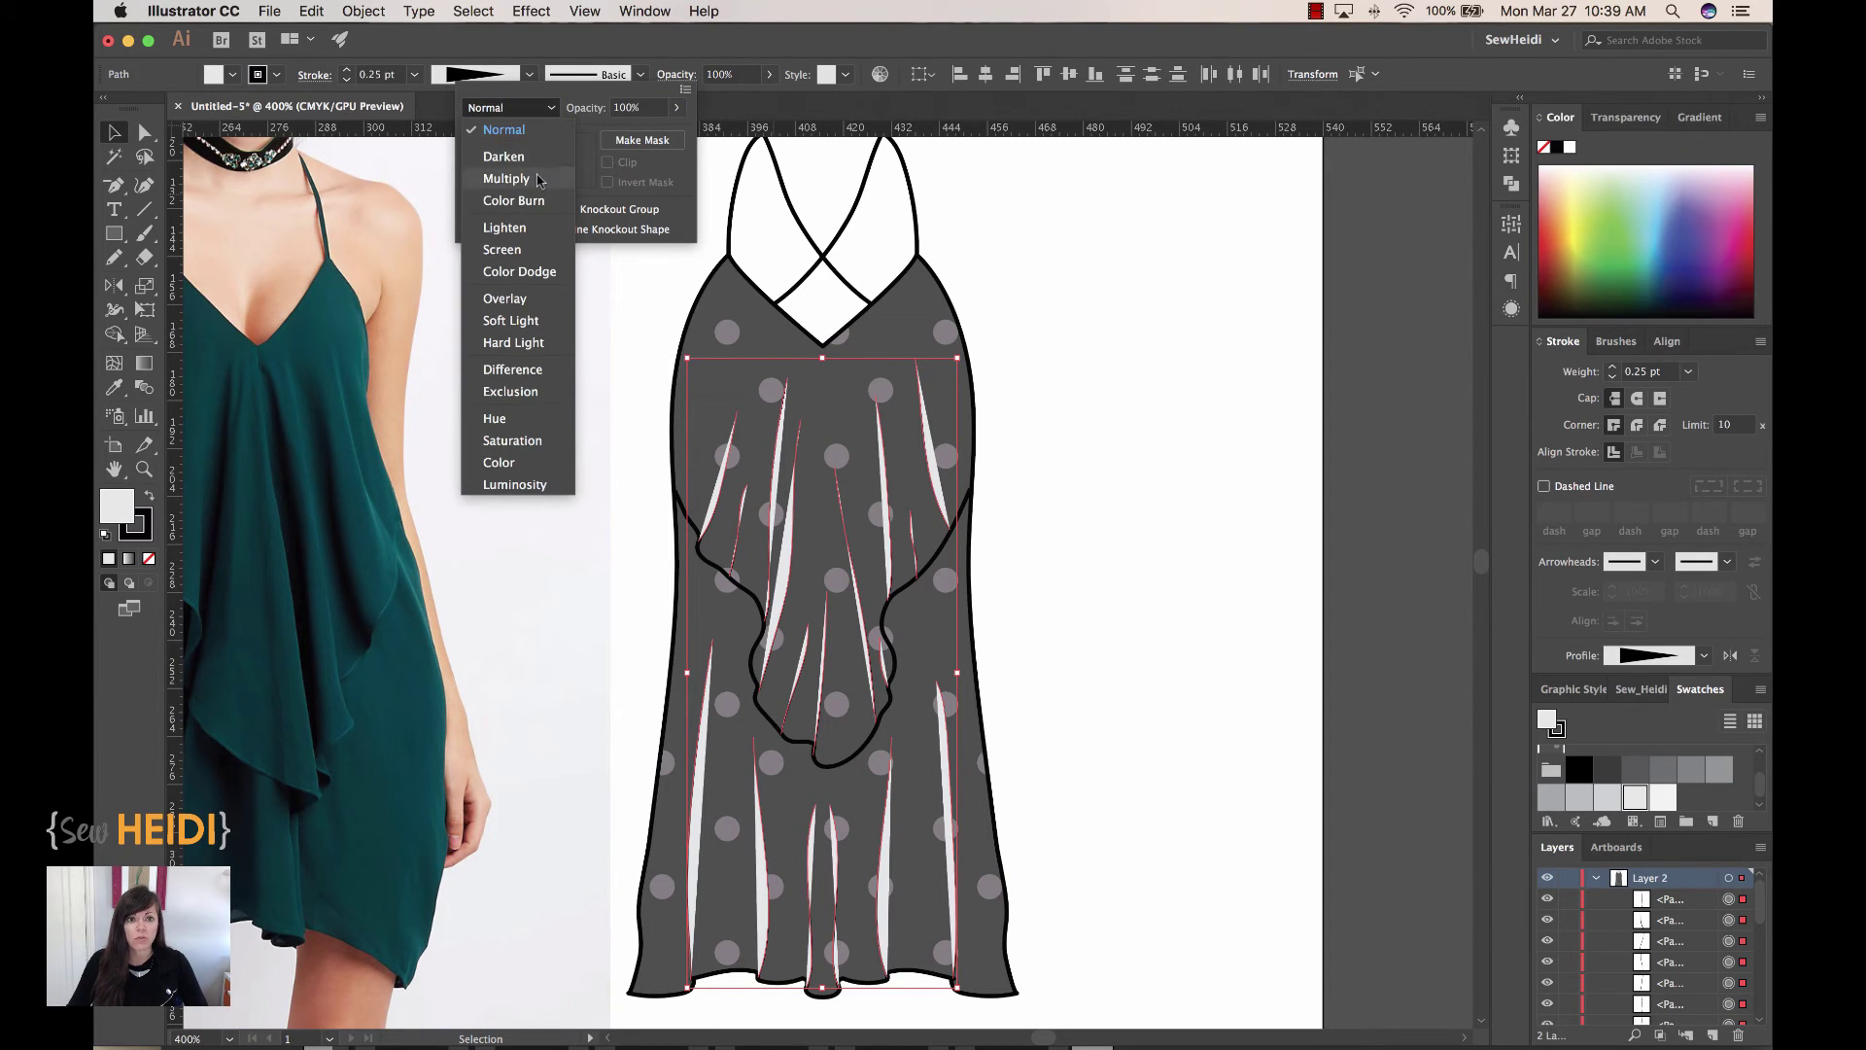
left_click(537, 179)
key("a")
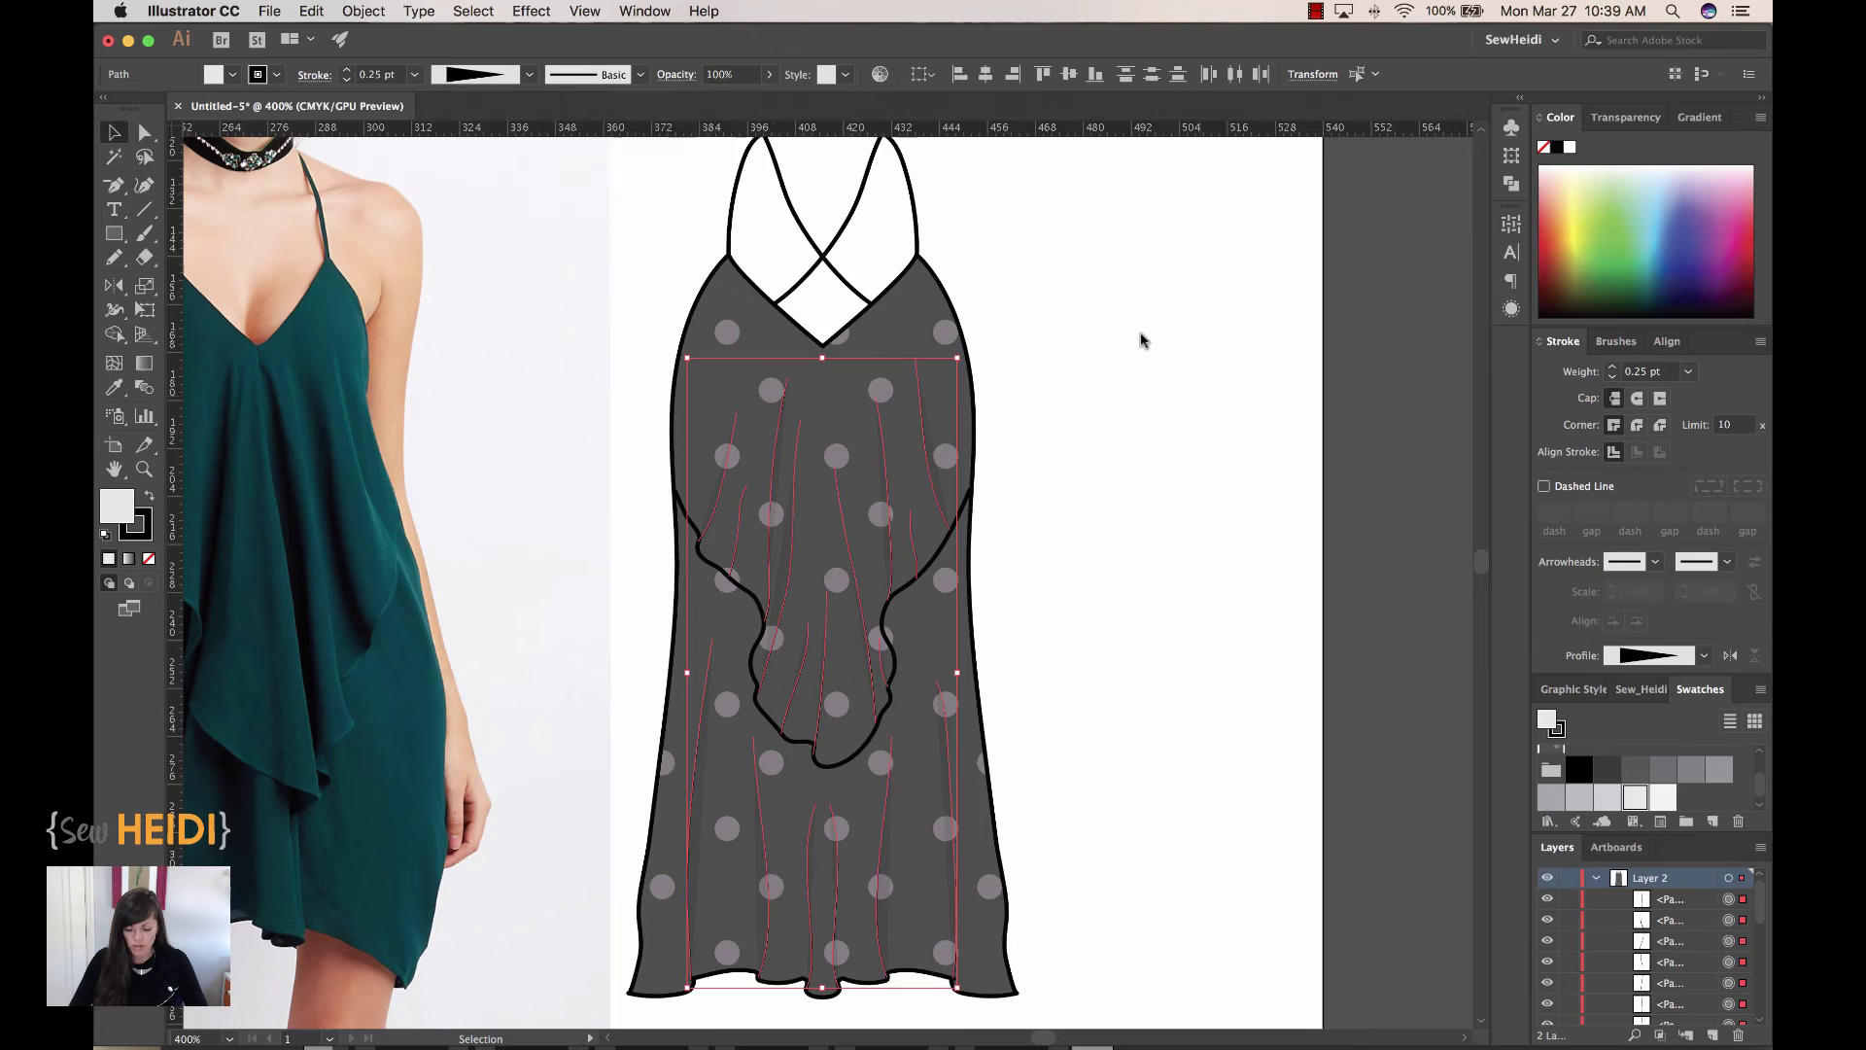
key("super+equal")
key("super+equal")
key("super+equal")
key("super+equal")
key("v")
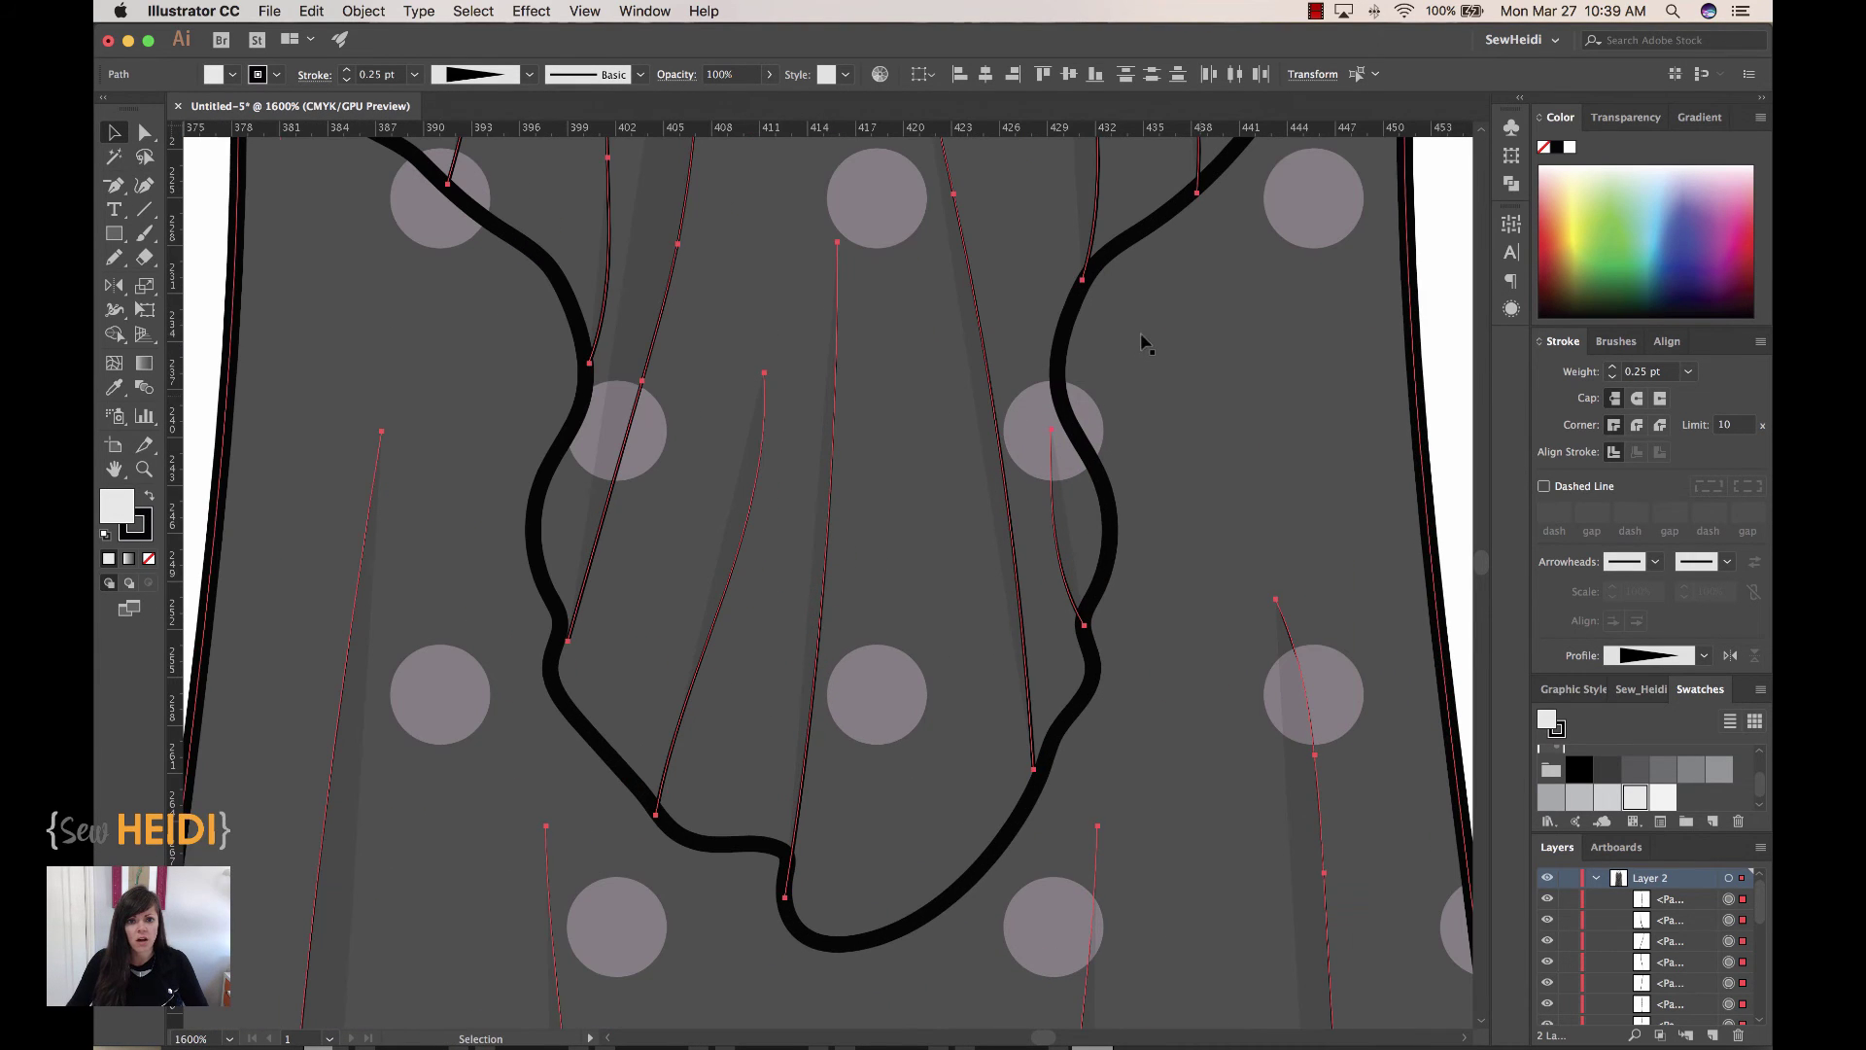
scroll(825, 601, "up", 5)
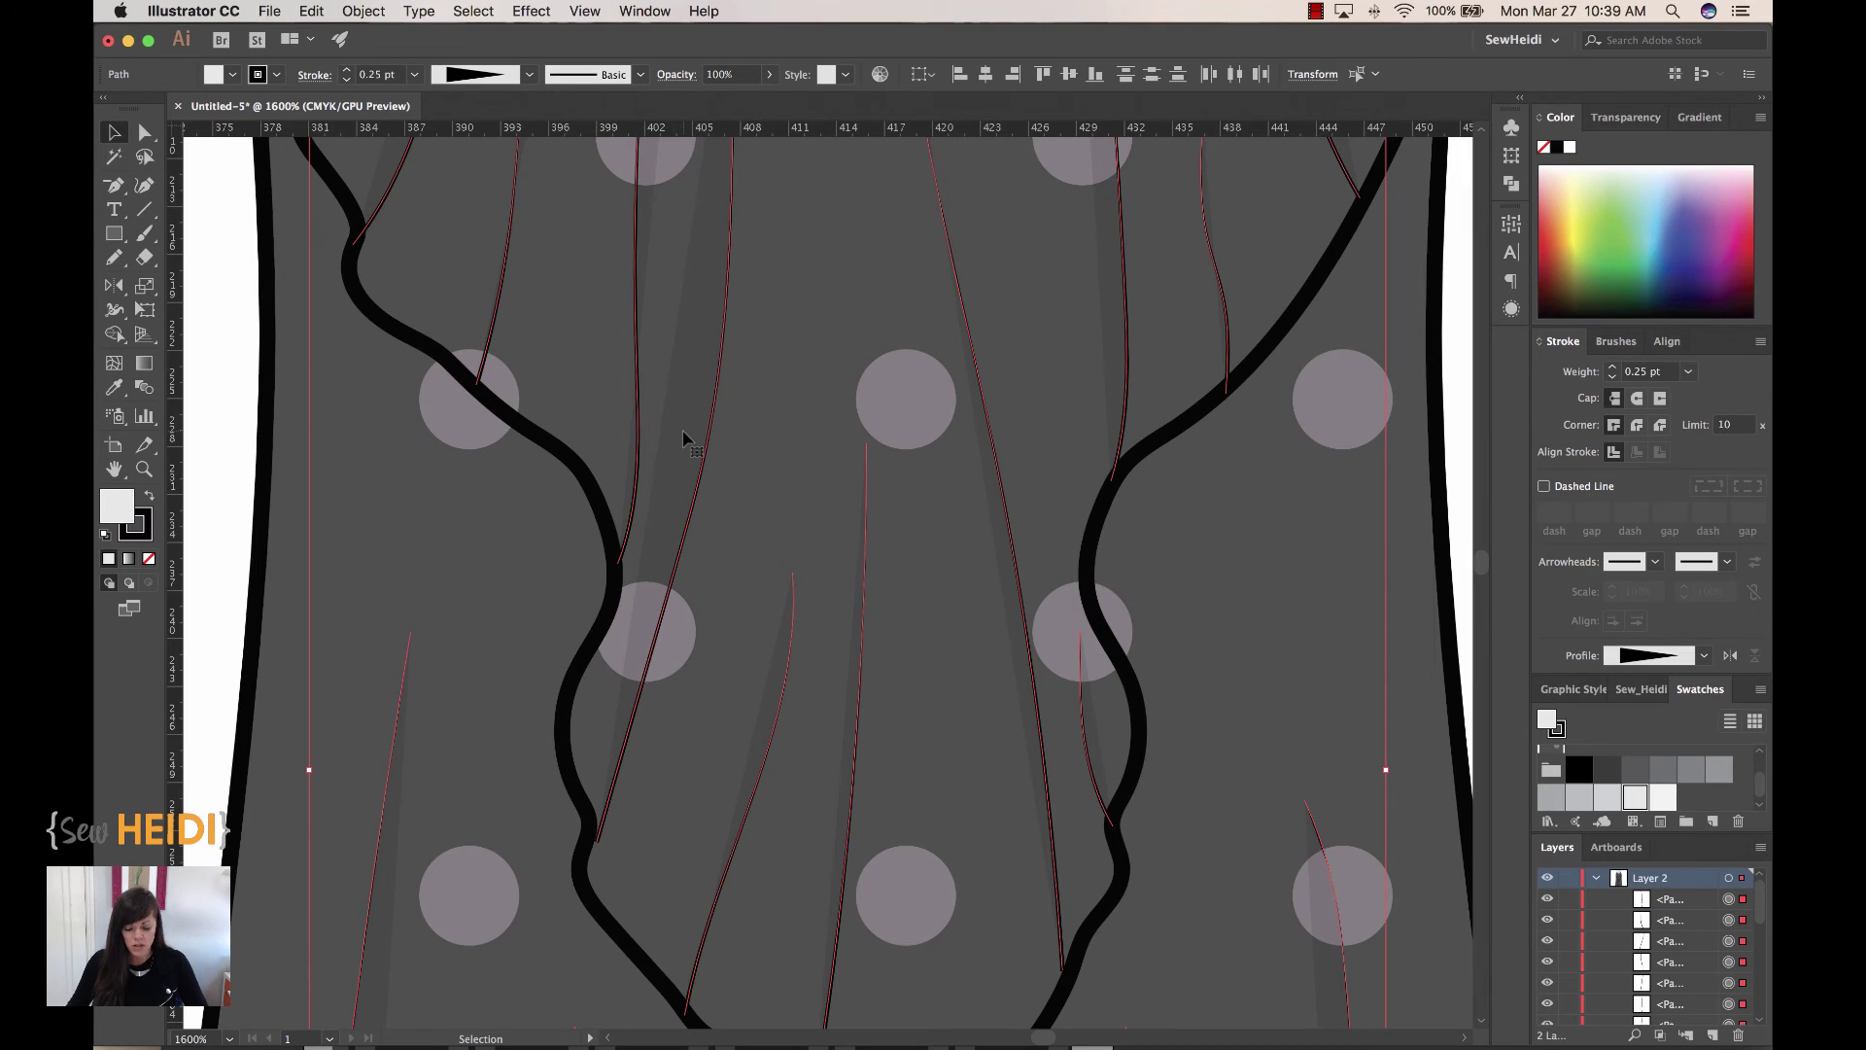
key("super+minus")
key("super+minus")
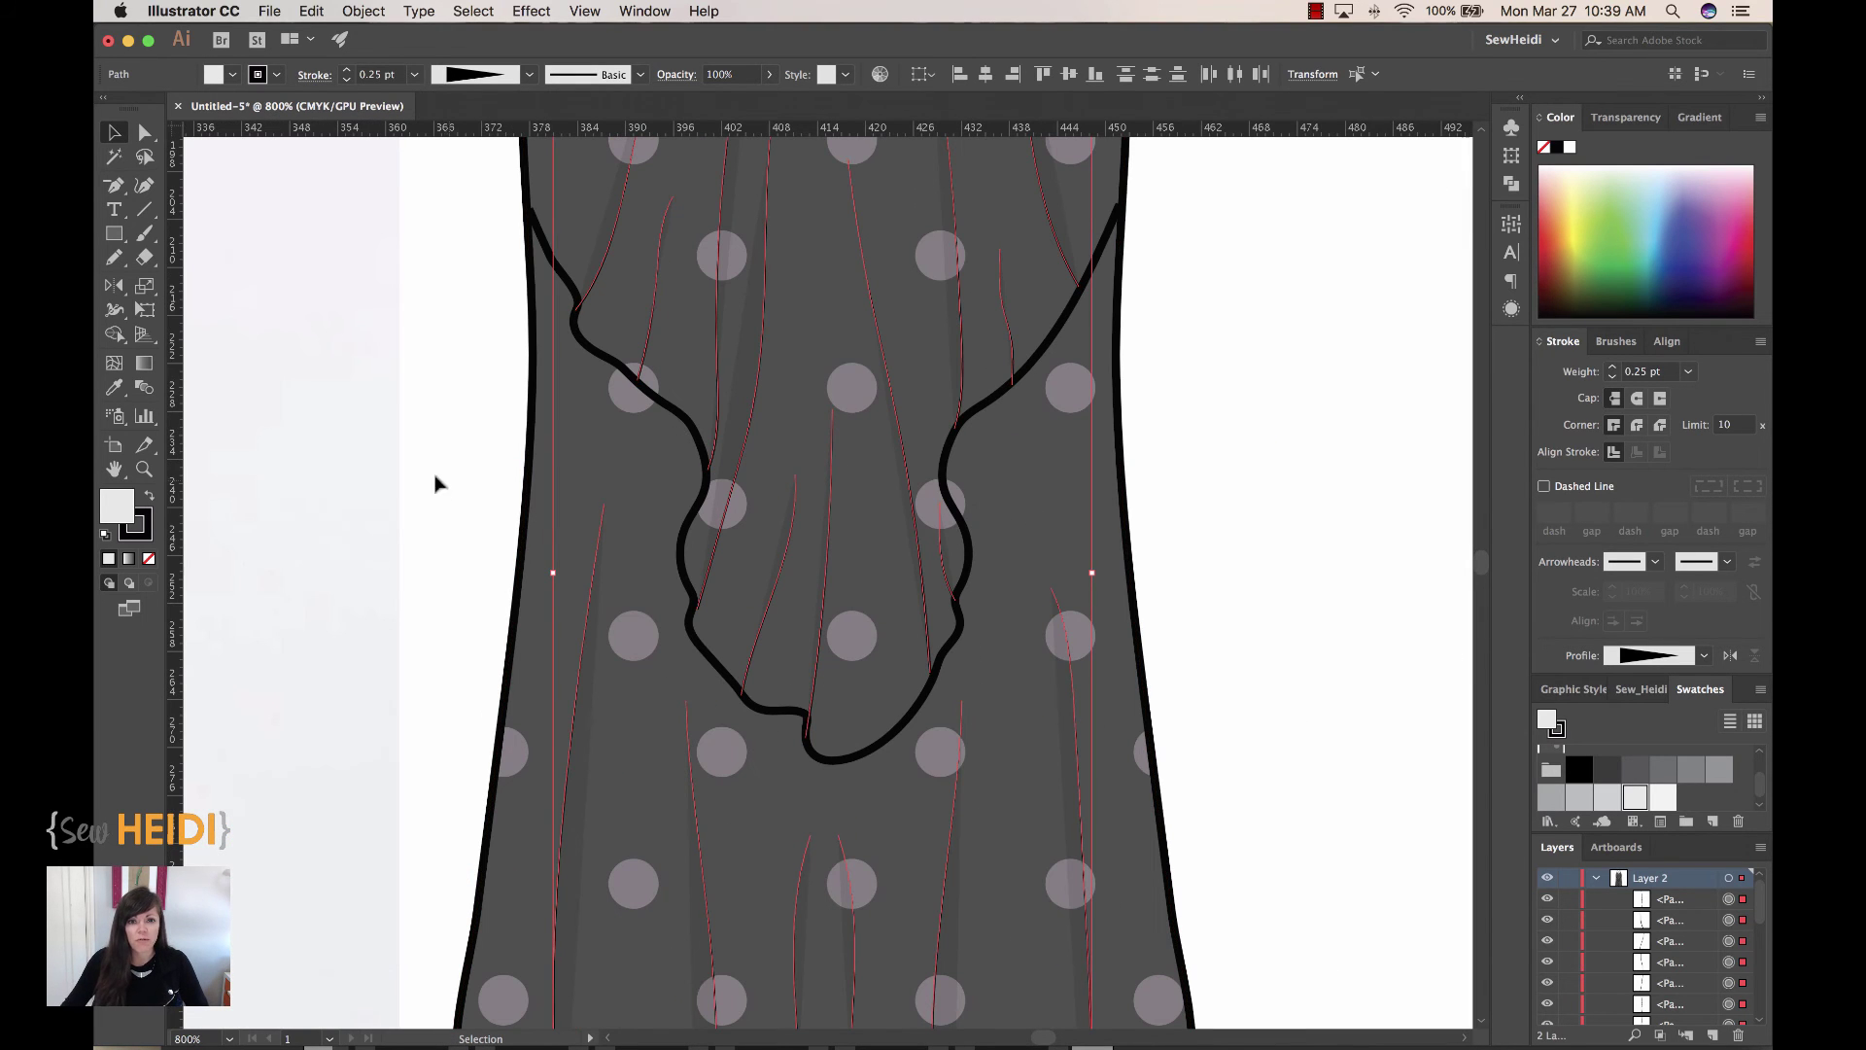
Step: Darken the shading streaks' fill to grey b7b7b7 in the Color Picker
double_click(116, 515)
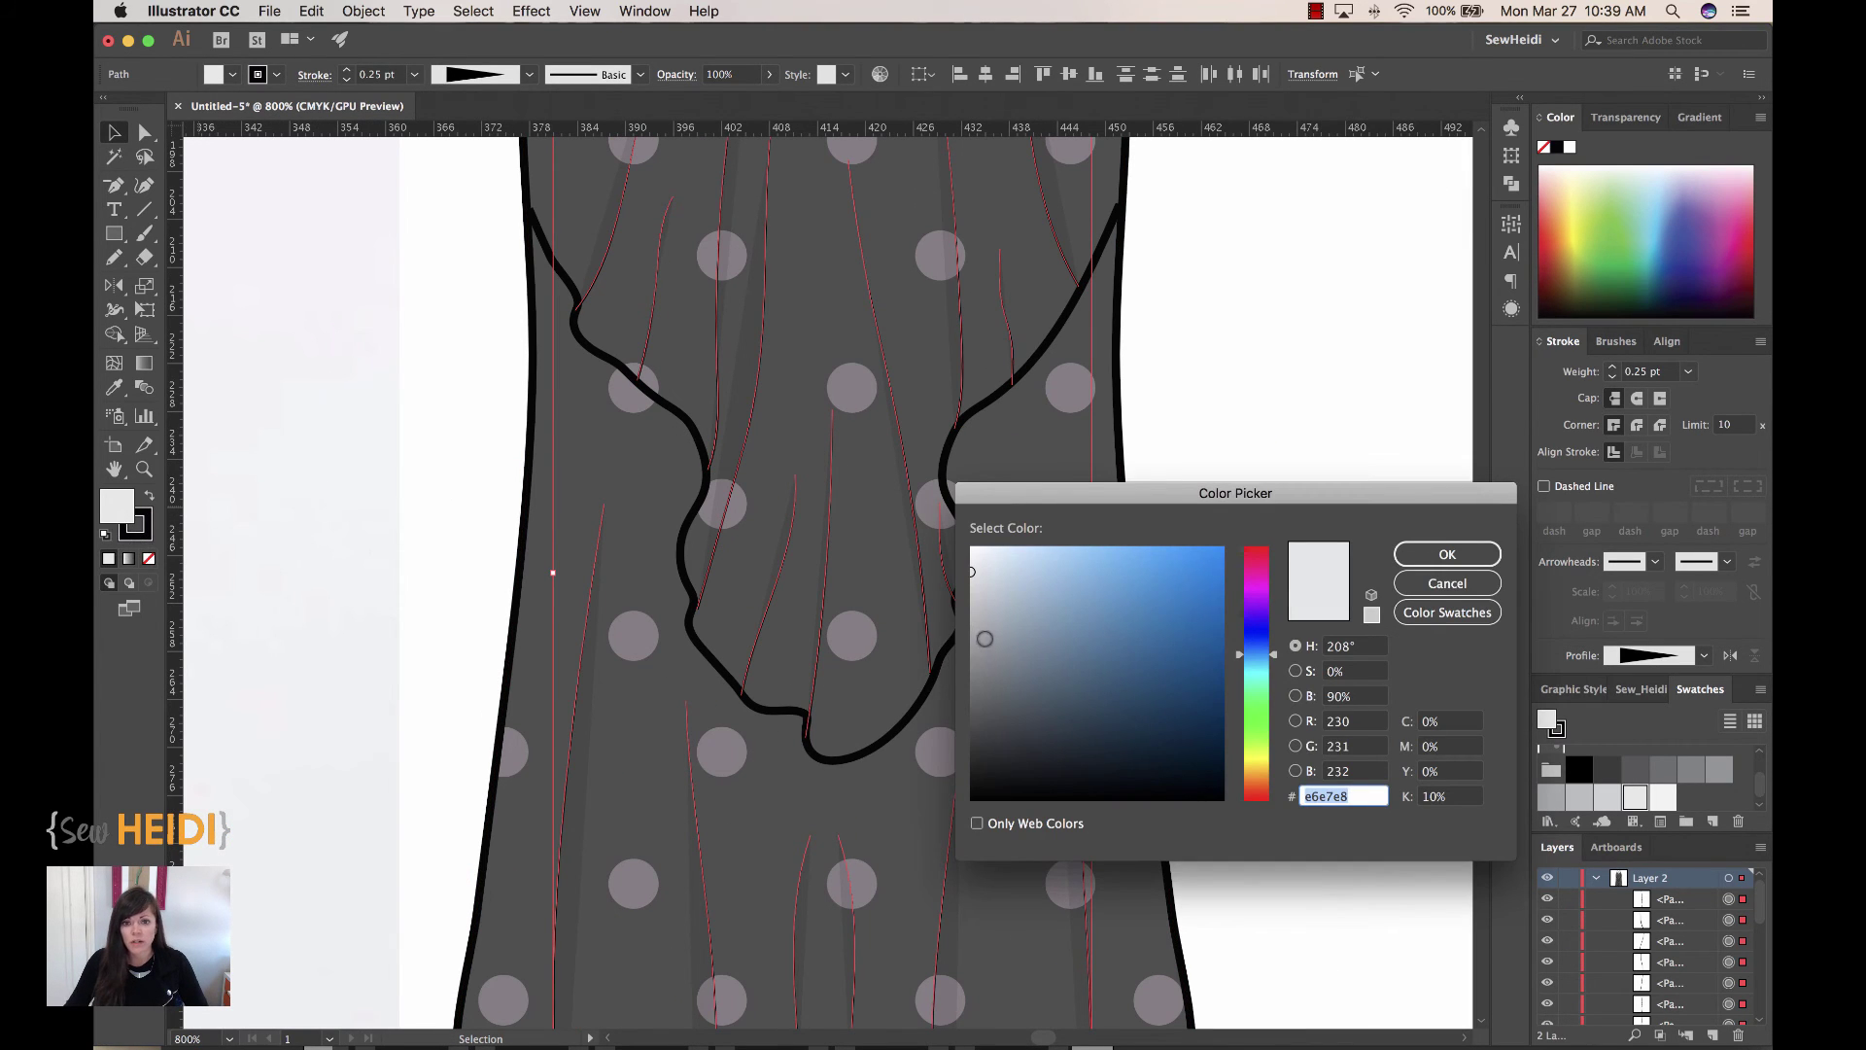
left_click_drag(970, 590, 970, 610)
left_click(1463, 556)
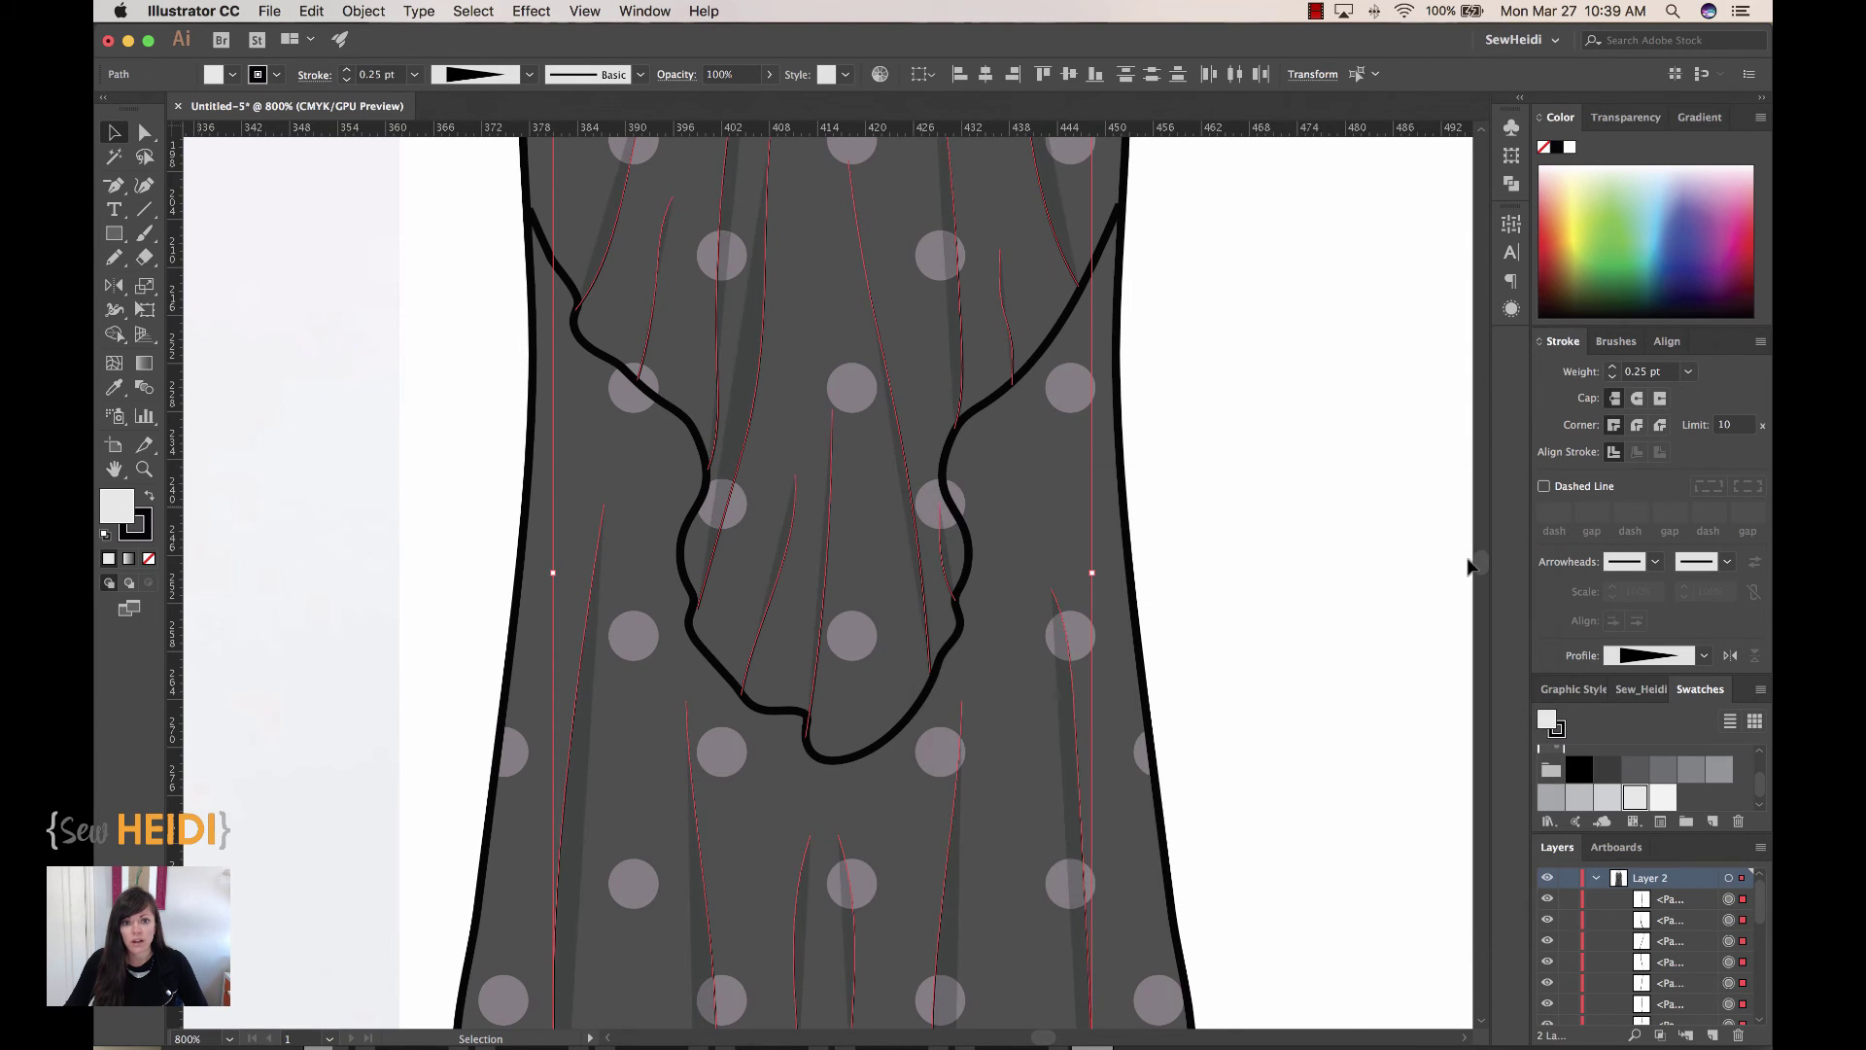
Step: Deselect, zoom out to frame the whole dress, compare with undo/redo, then select the dress outline
left_click(1277, 482)
key("super+minus")
key("super+minus")
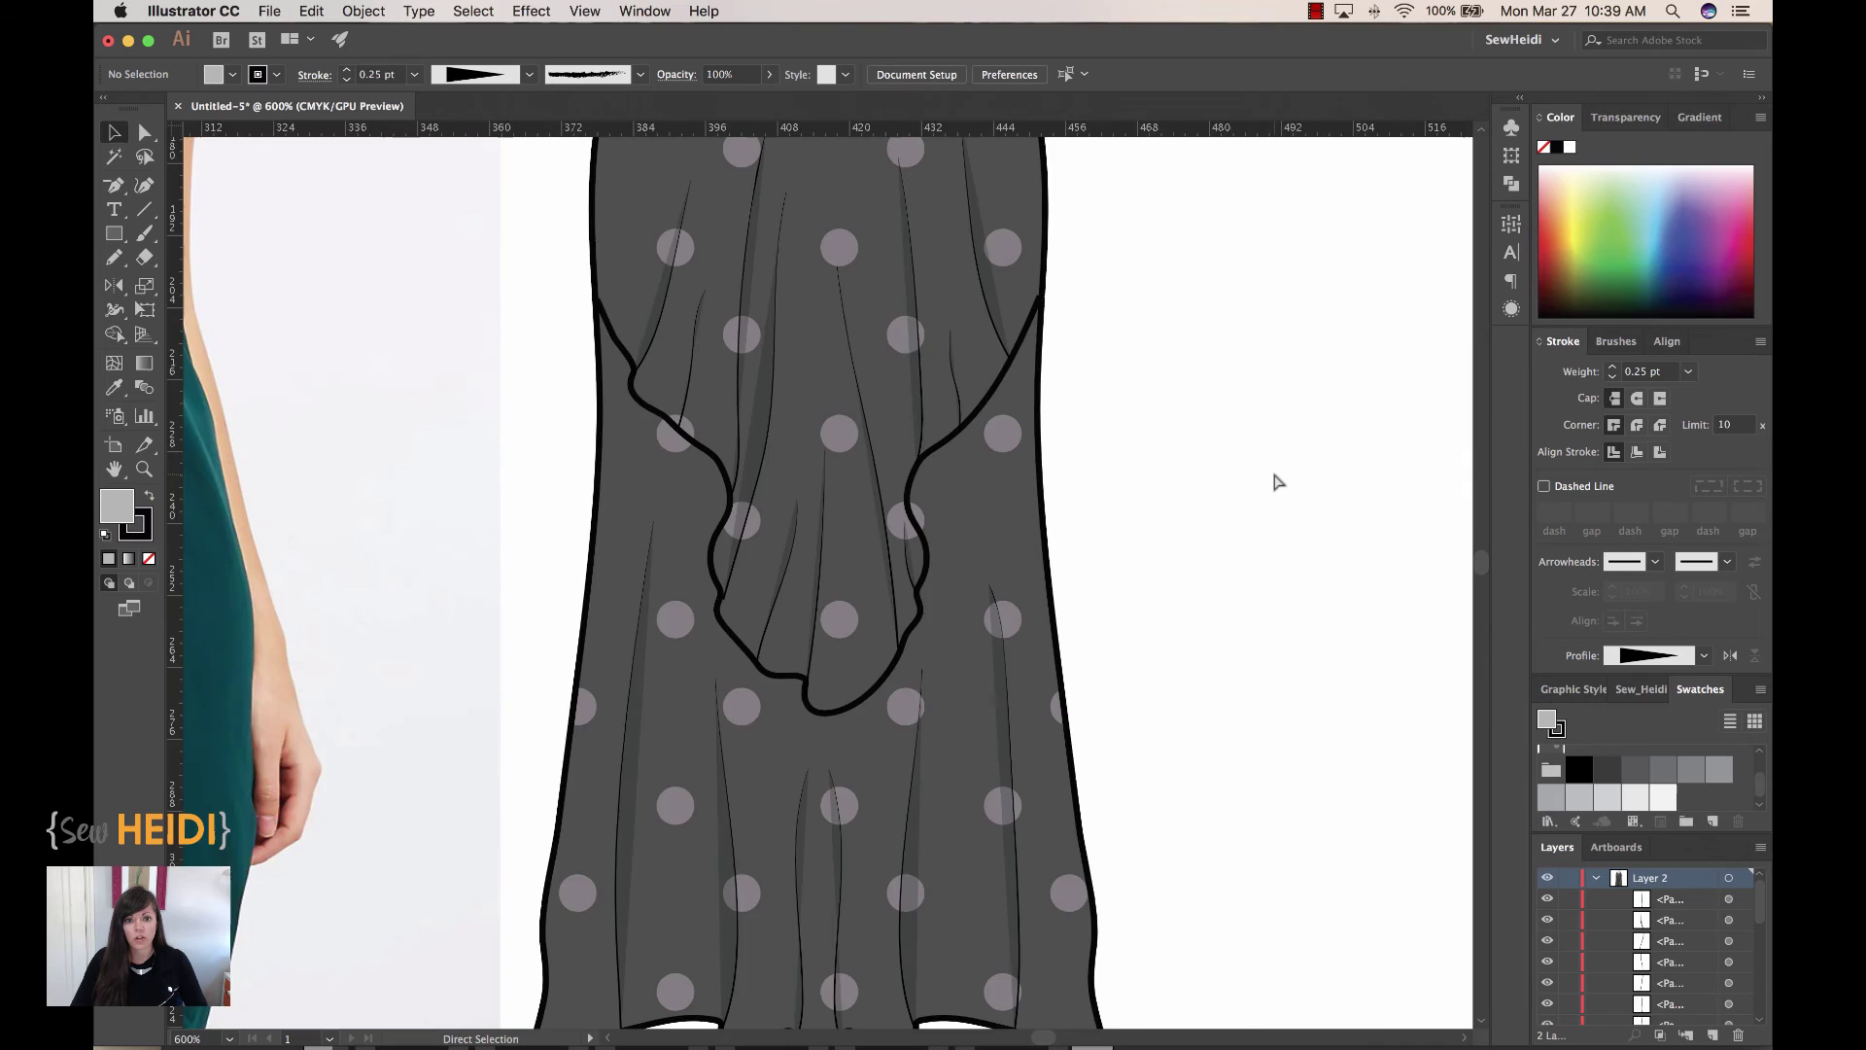
left_click_drag(1261, 518, 1271, 570)
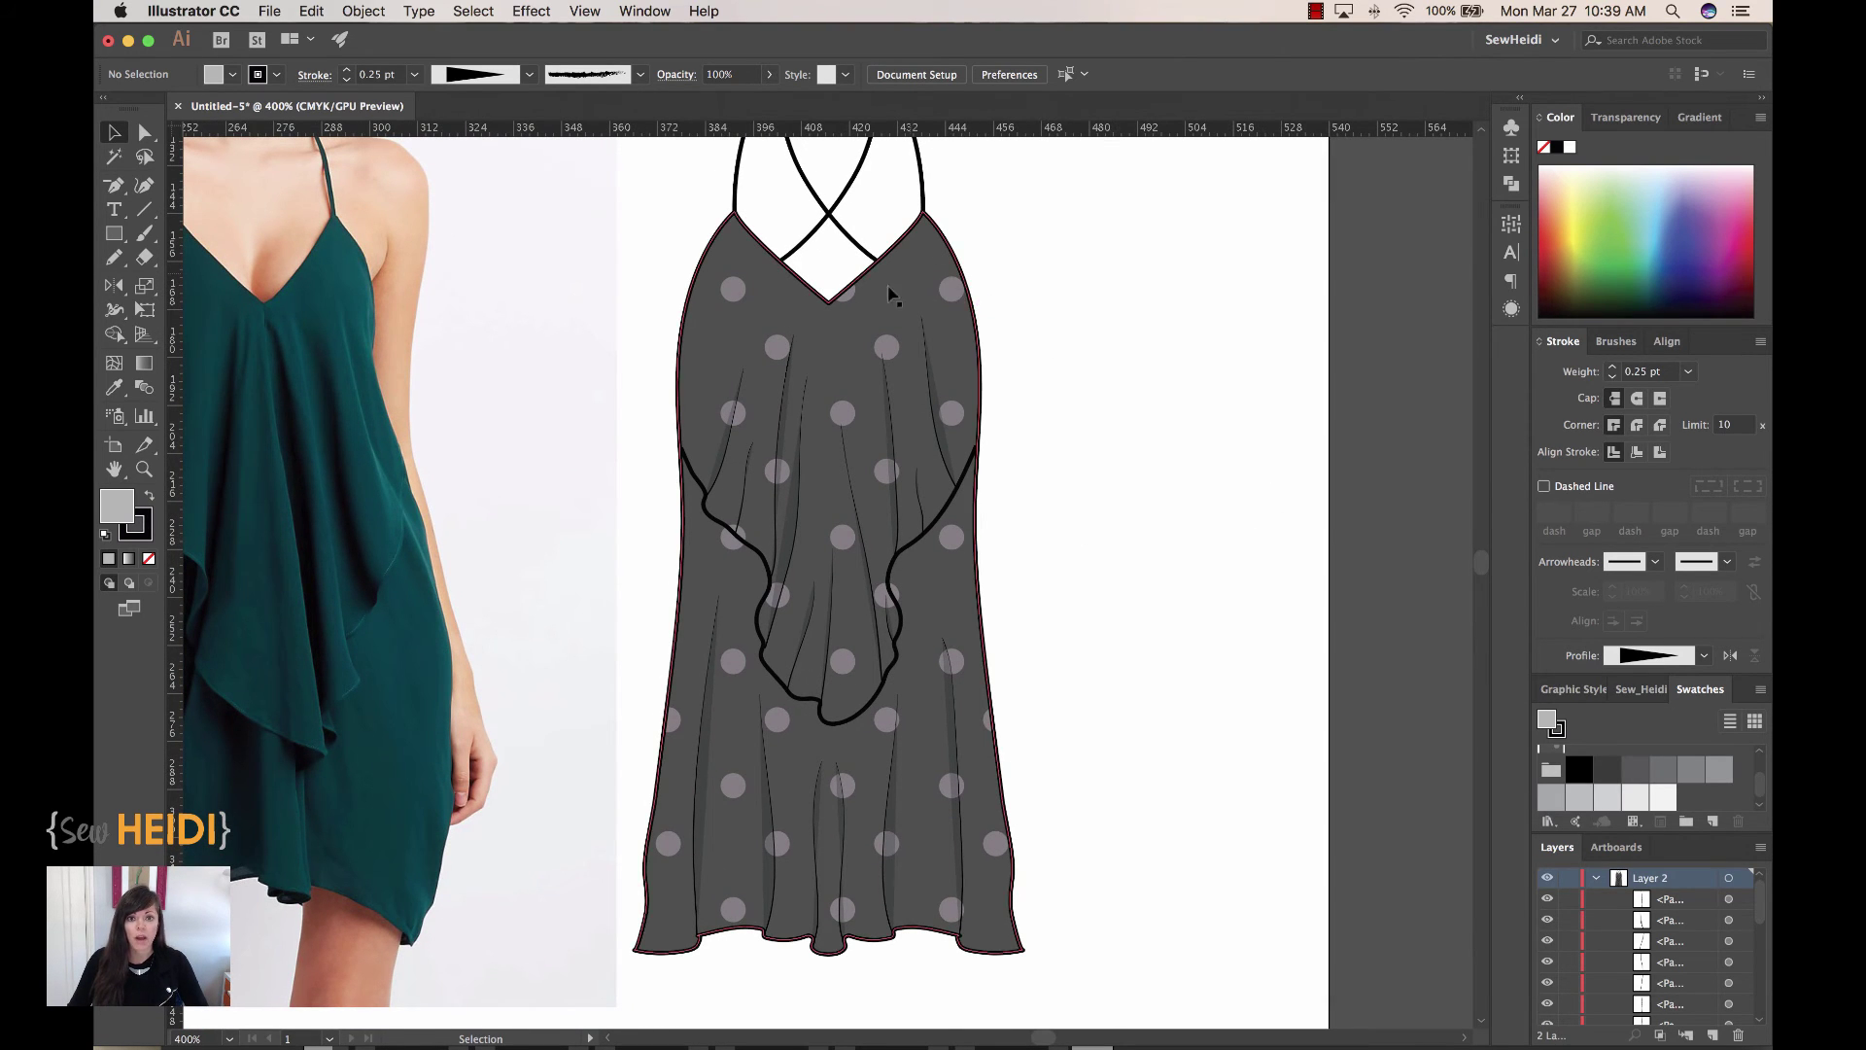
key("super+z")
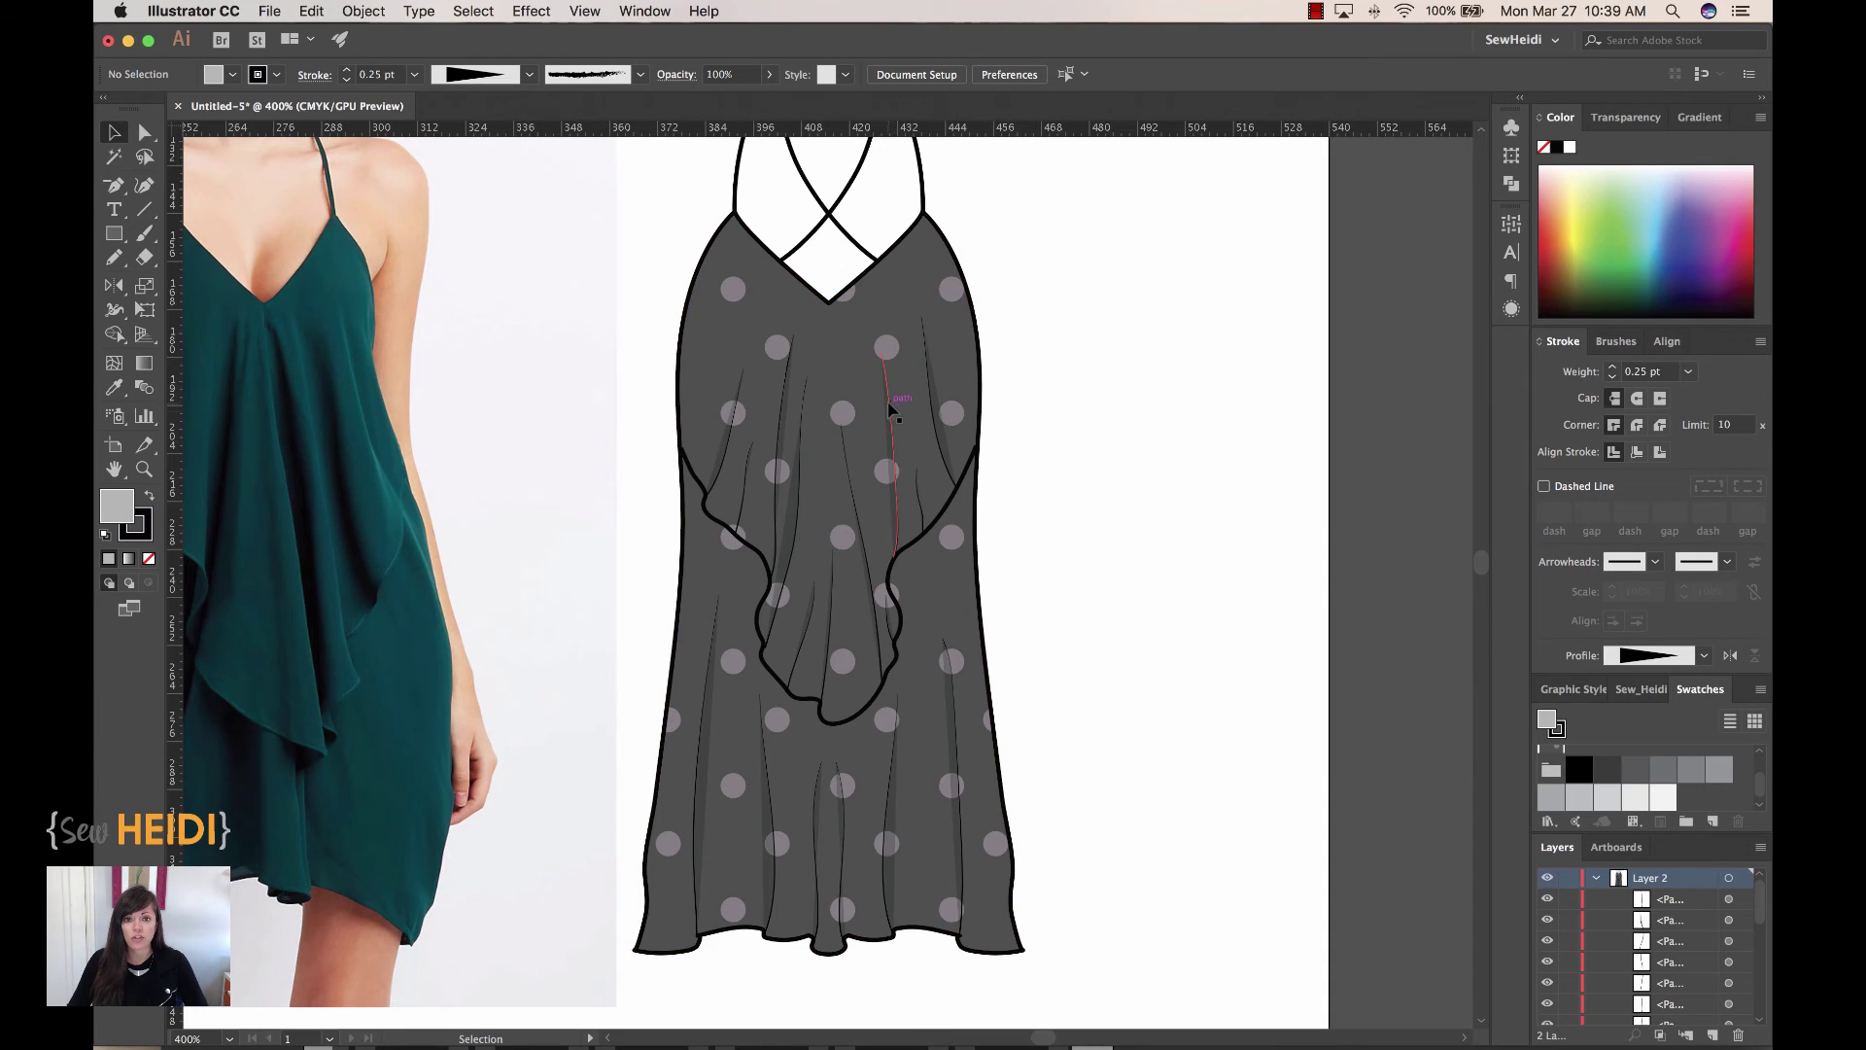
key("super+shift+z")
left_click(981, 338)
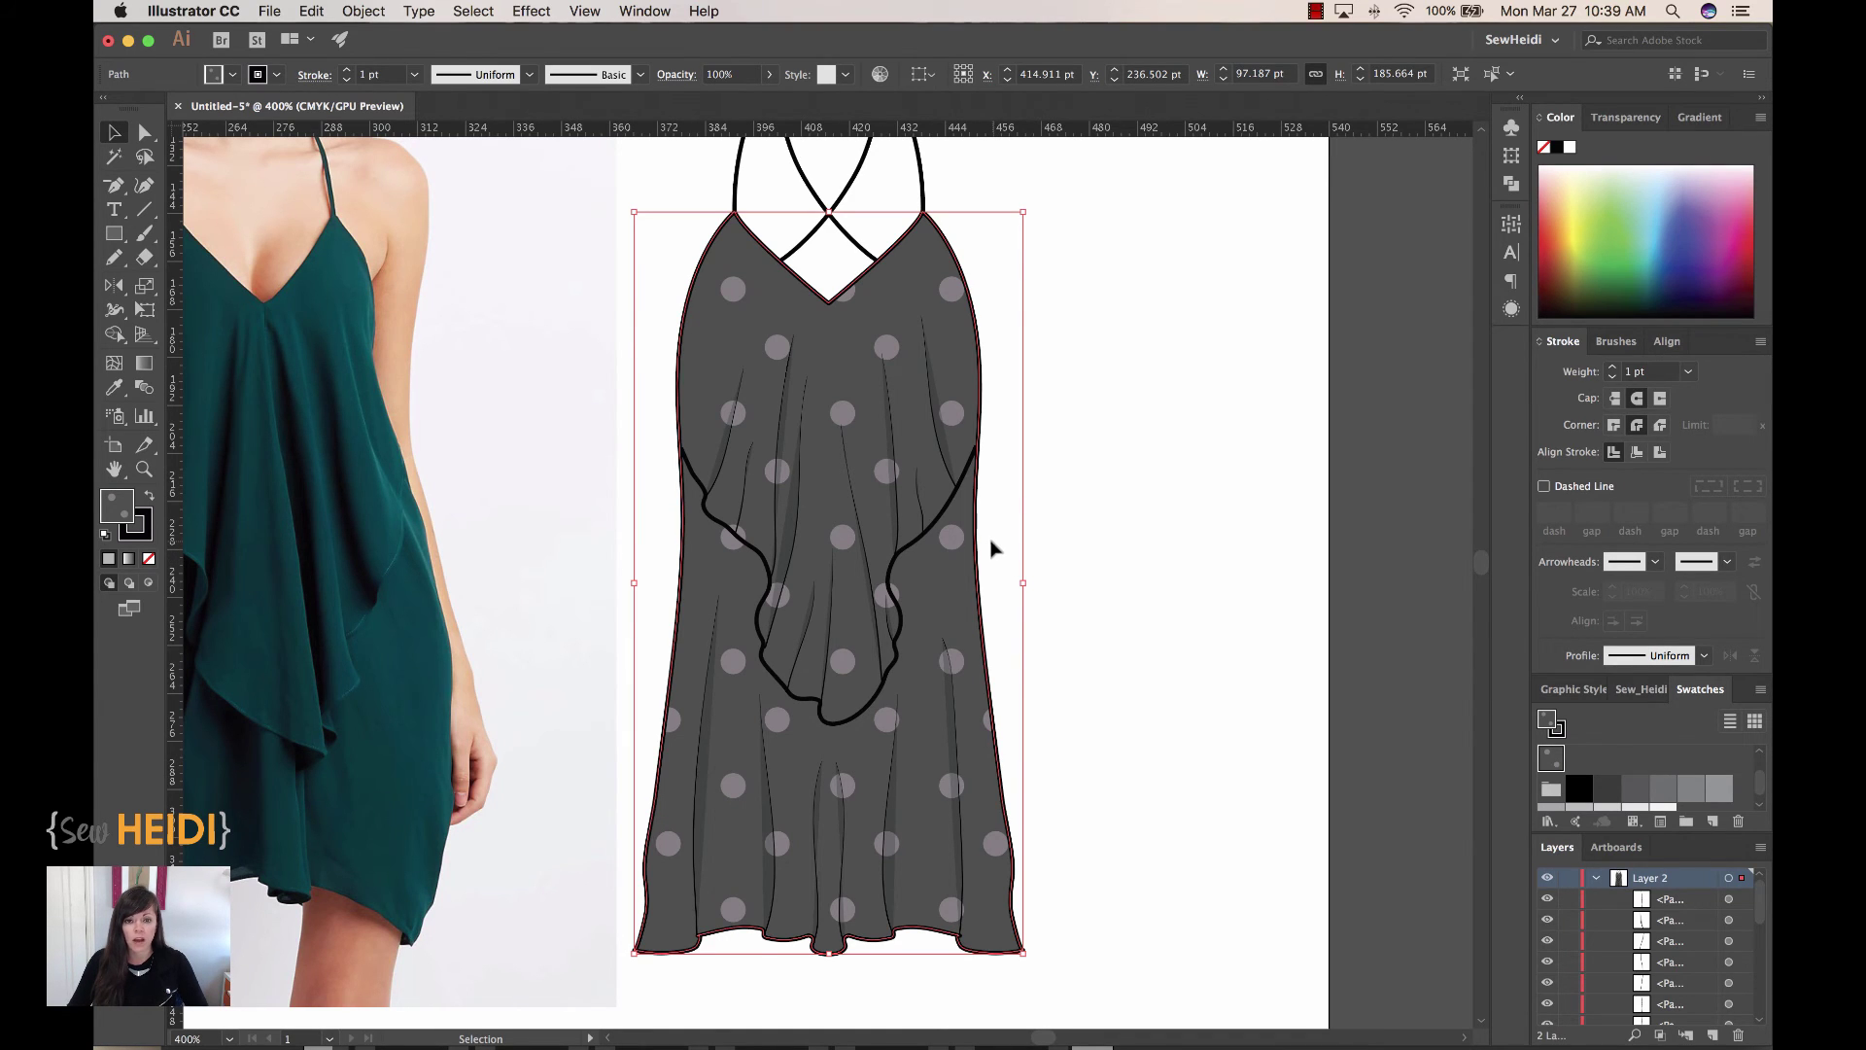
key("super+z")
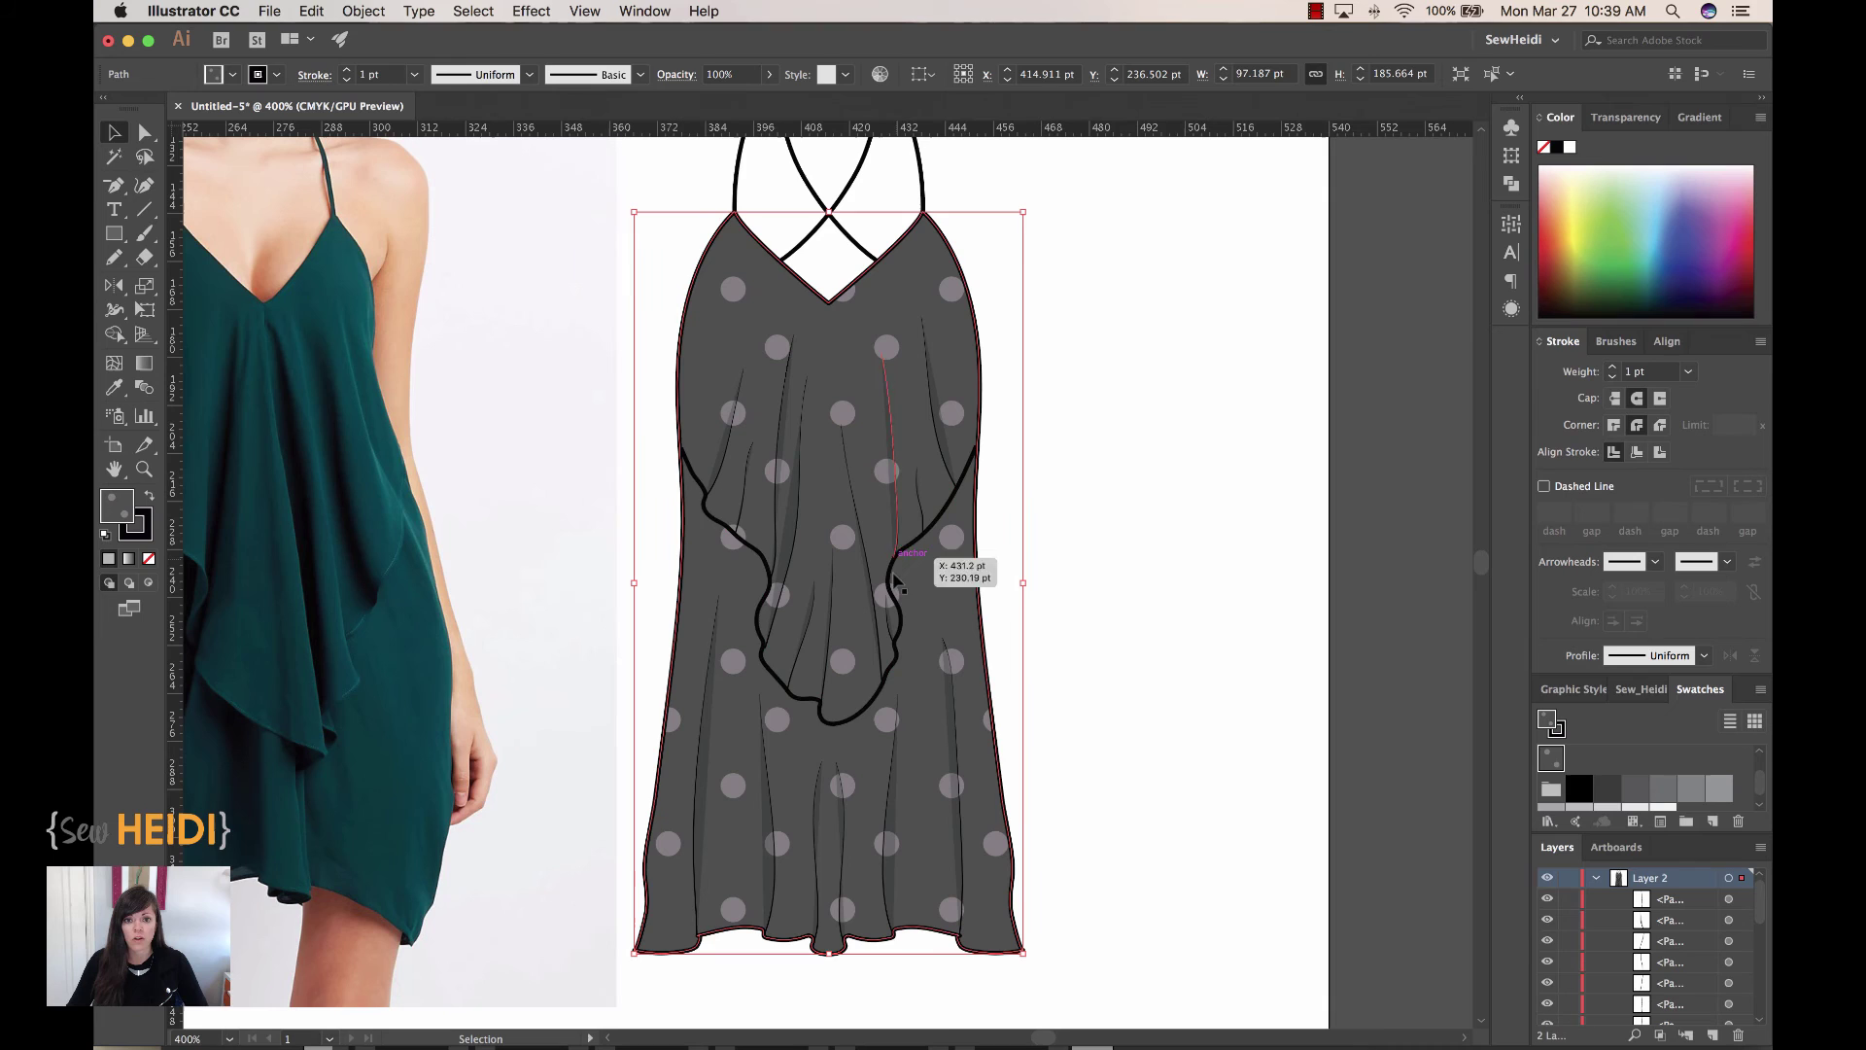
left_click(888, 471)
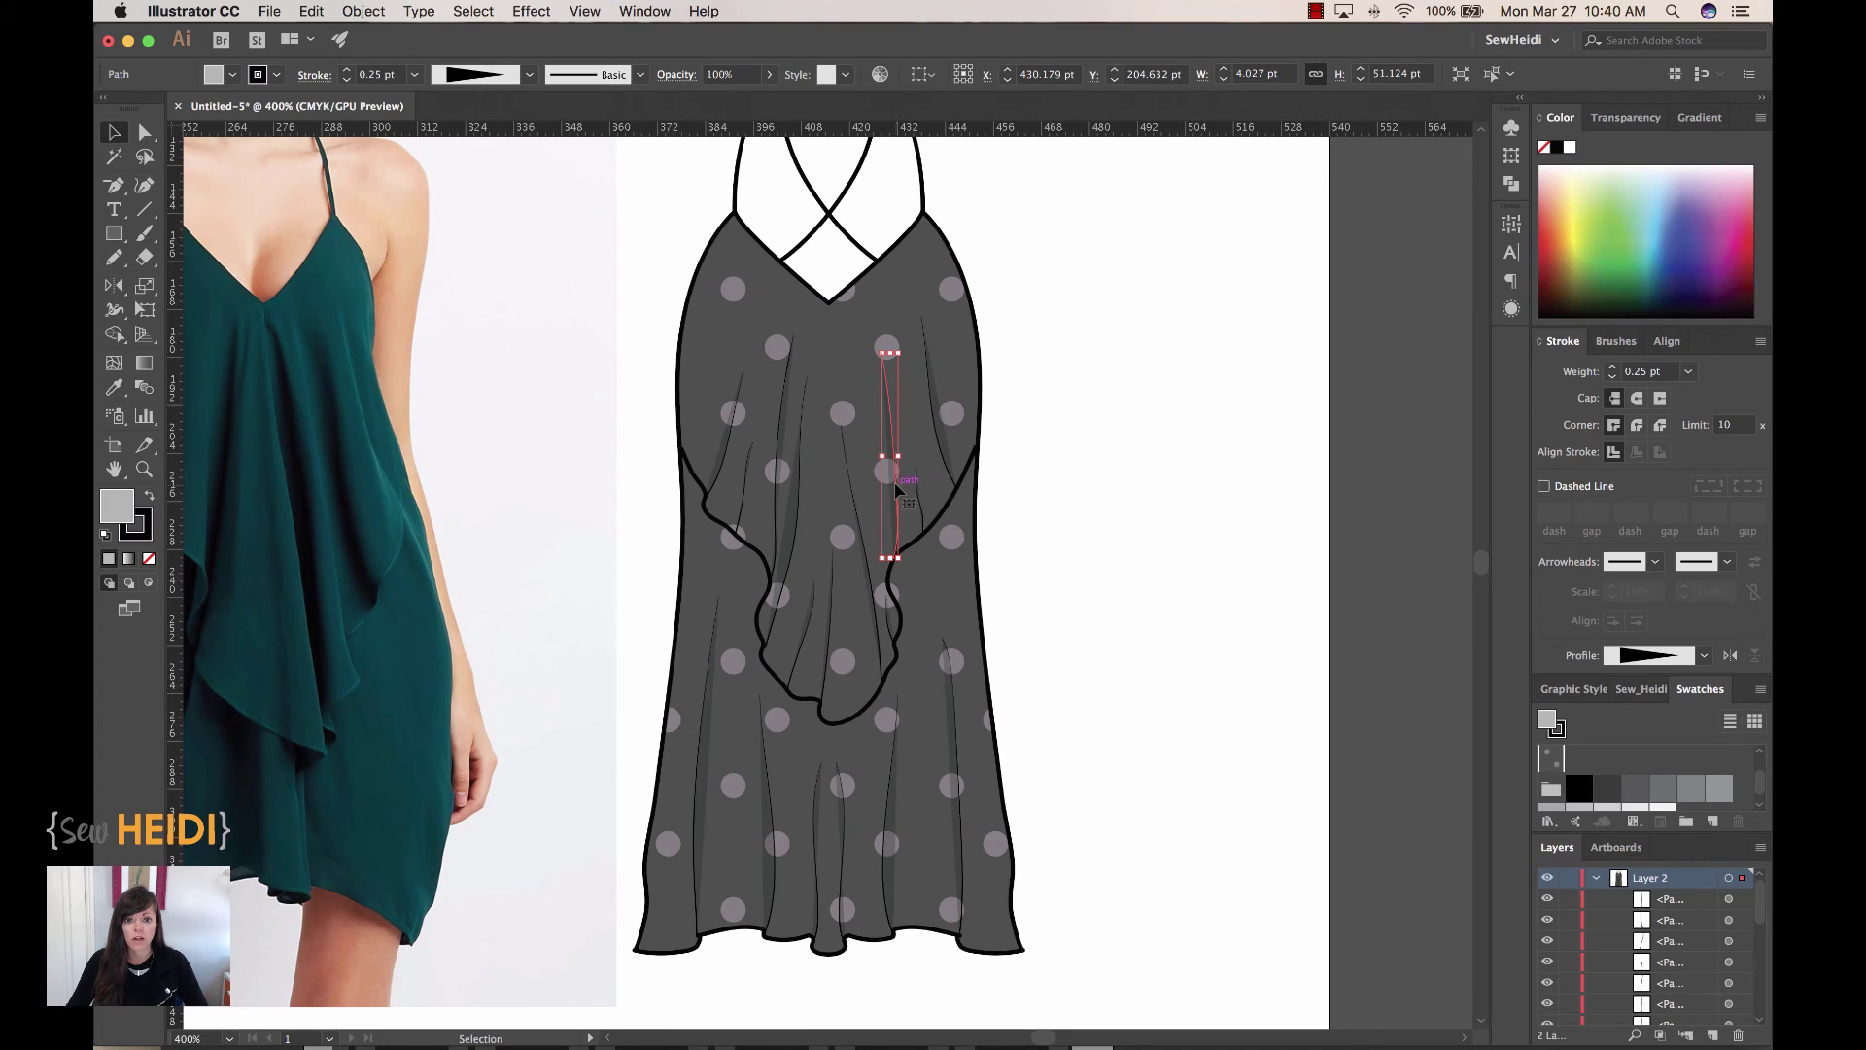
left_click(677, 77)
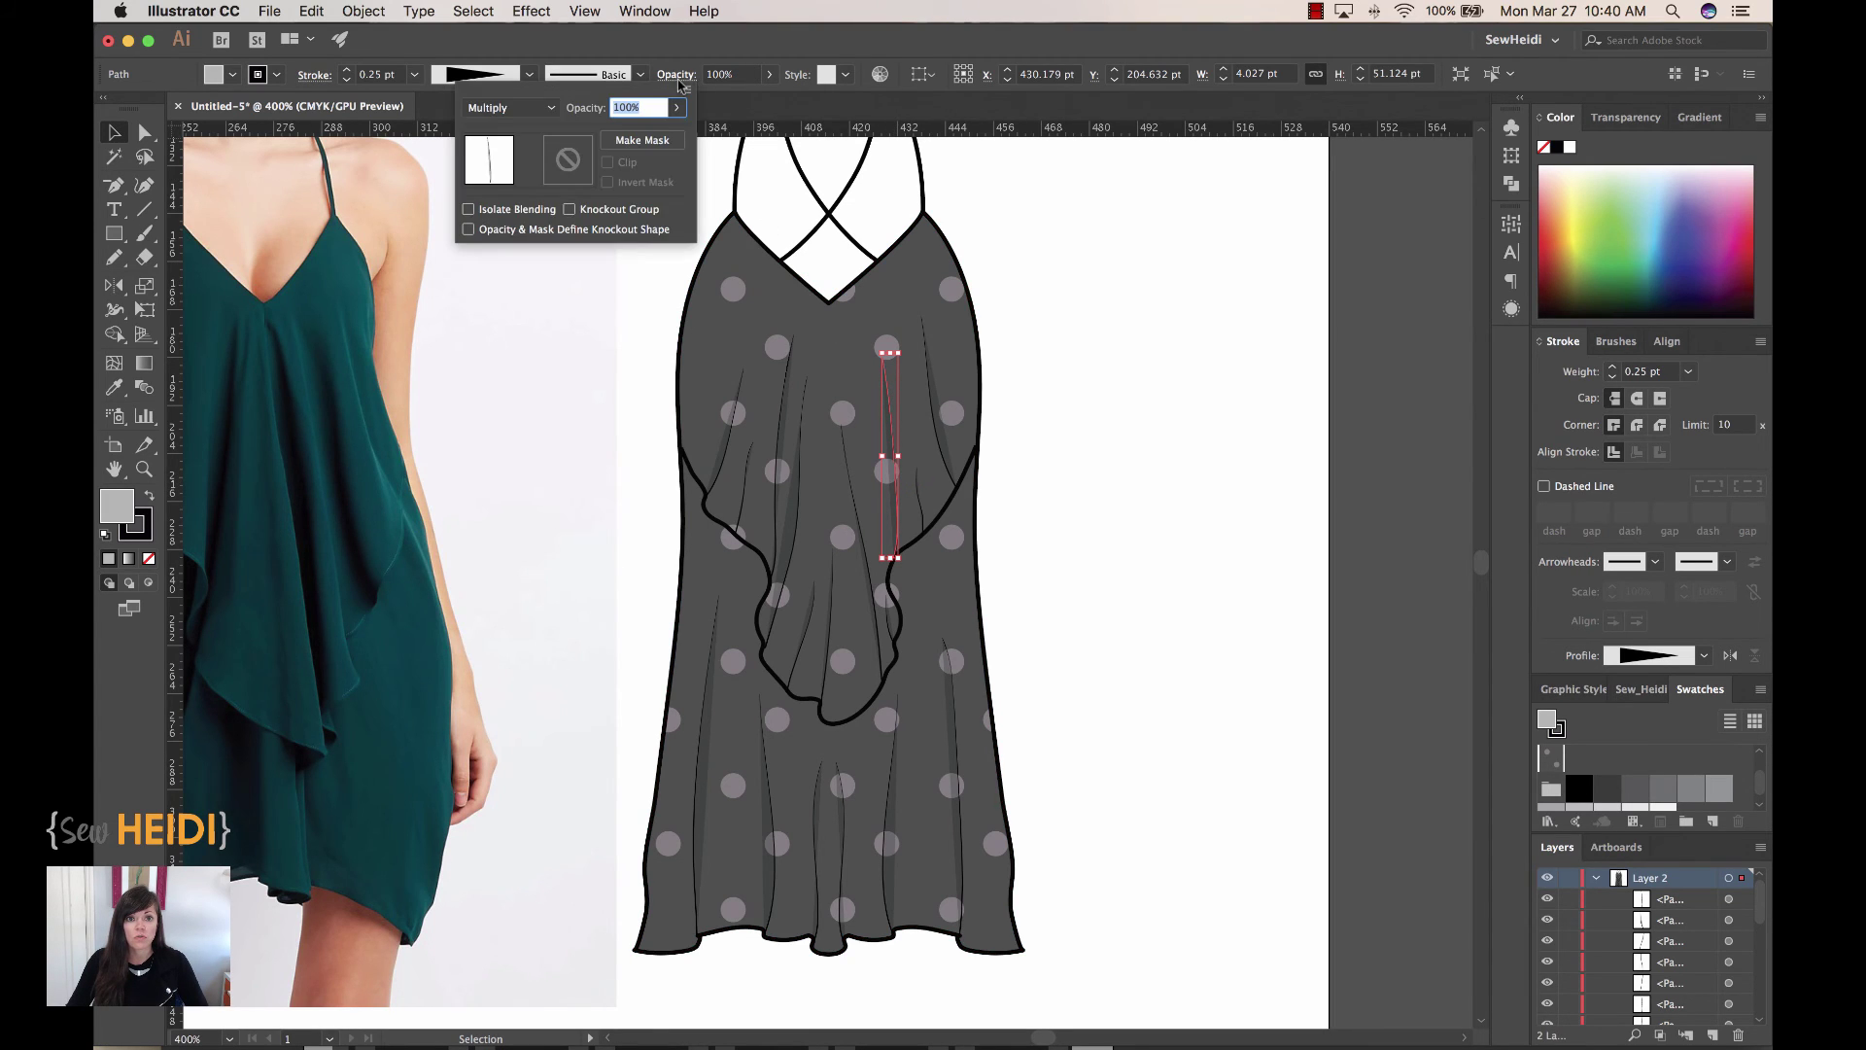
left_click(555, 112)
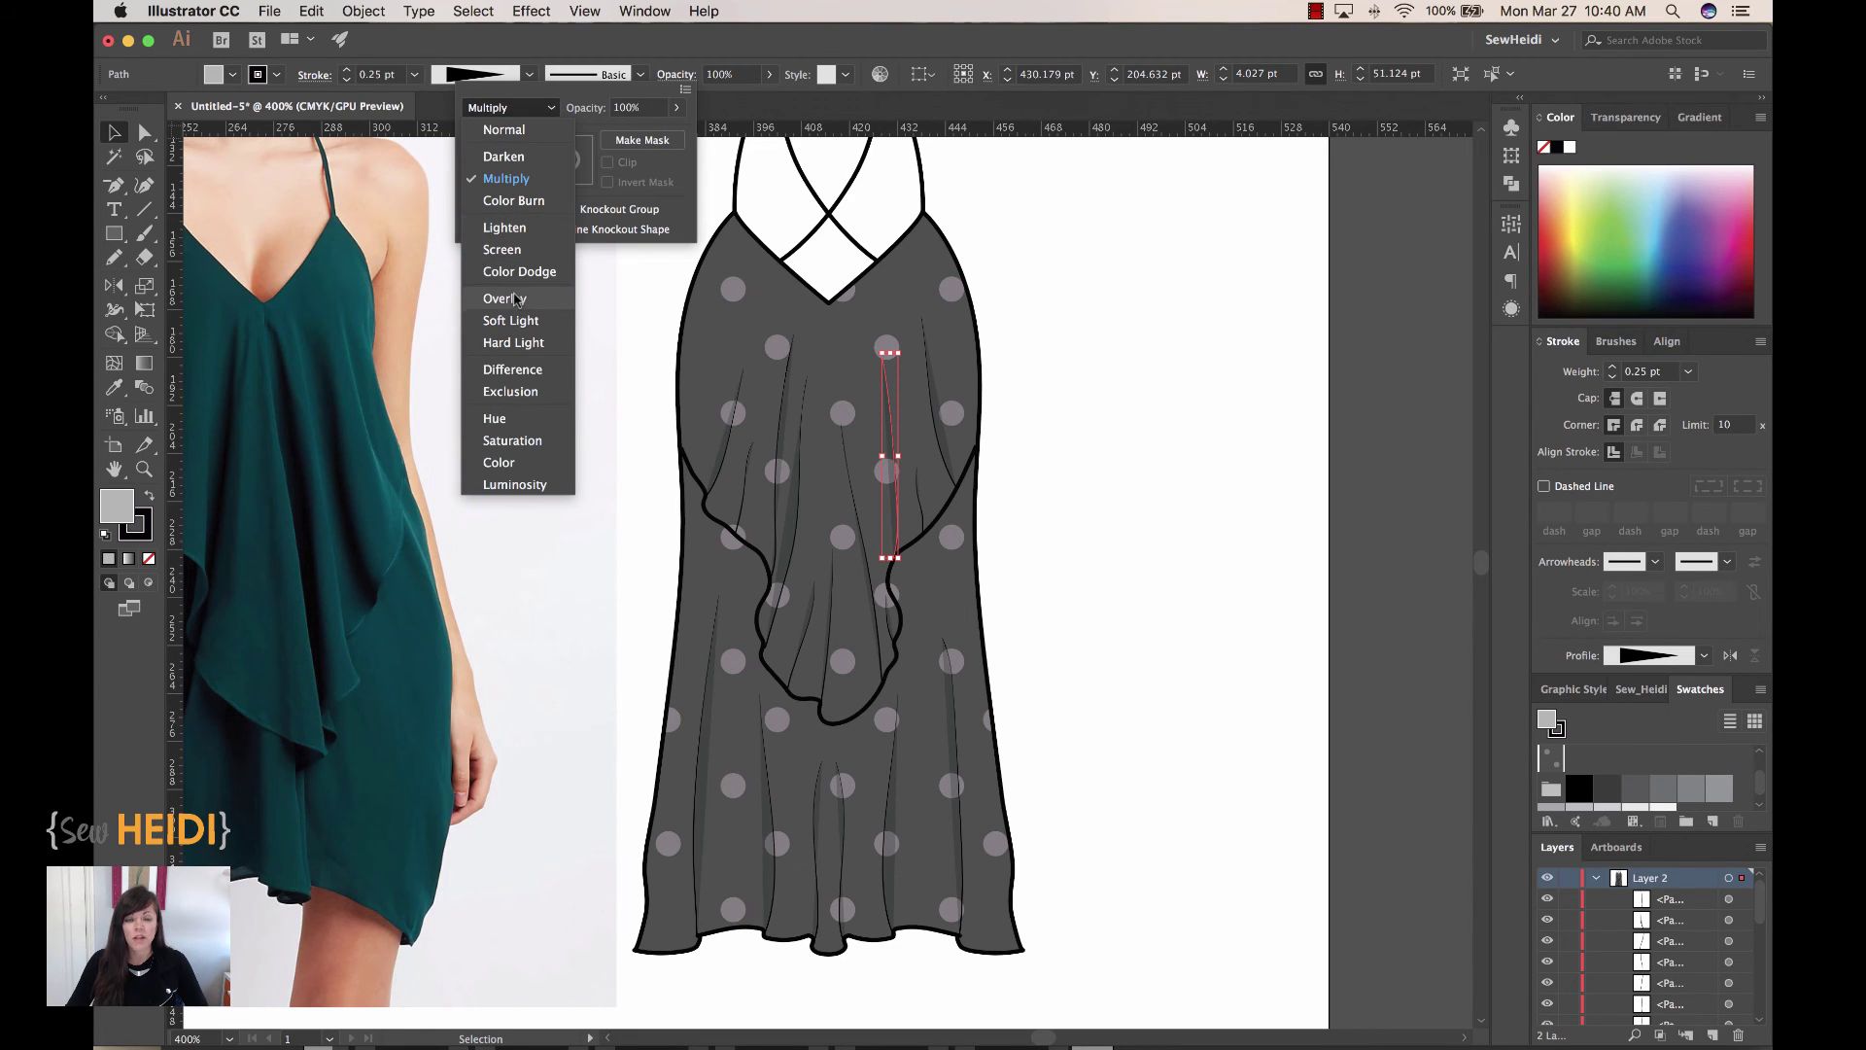
left_click(560, 116)
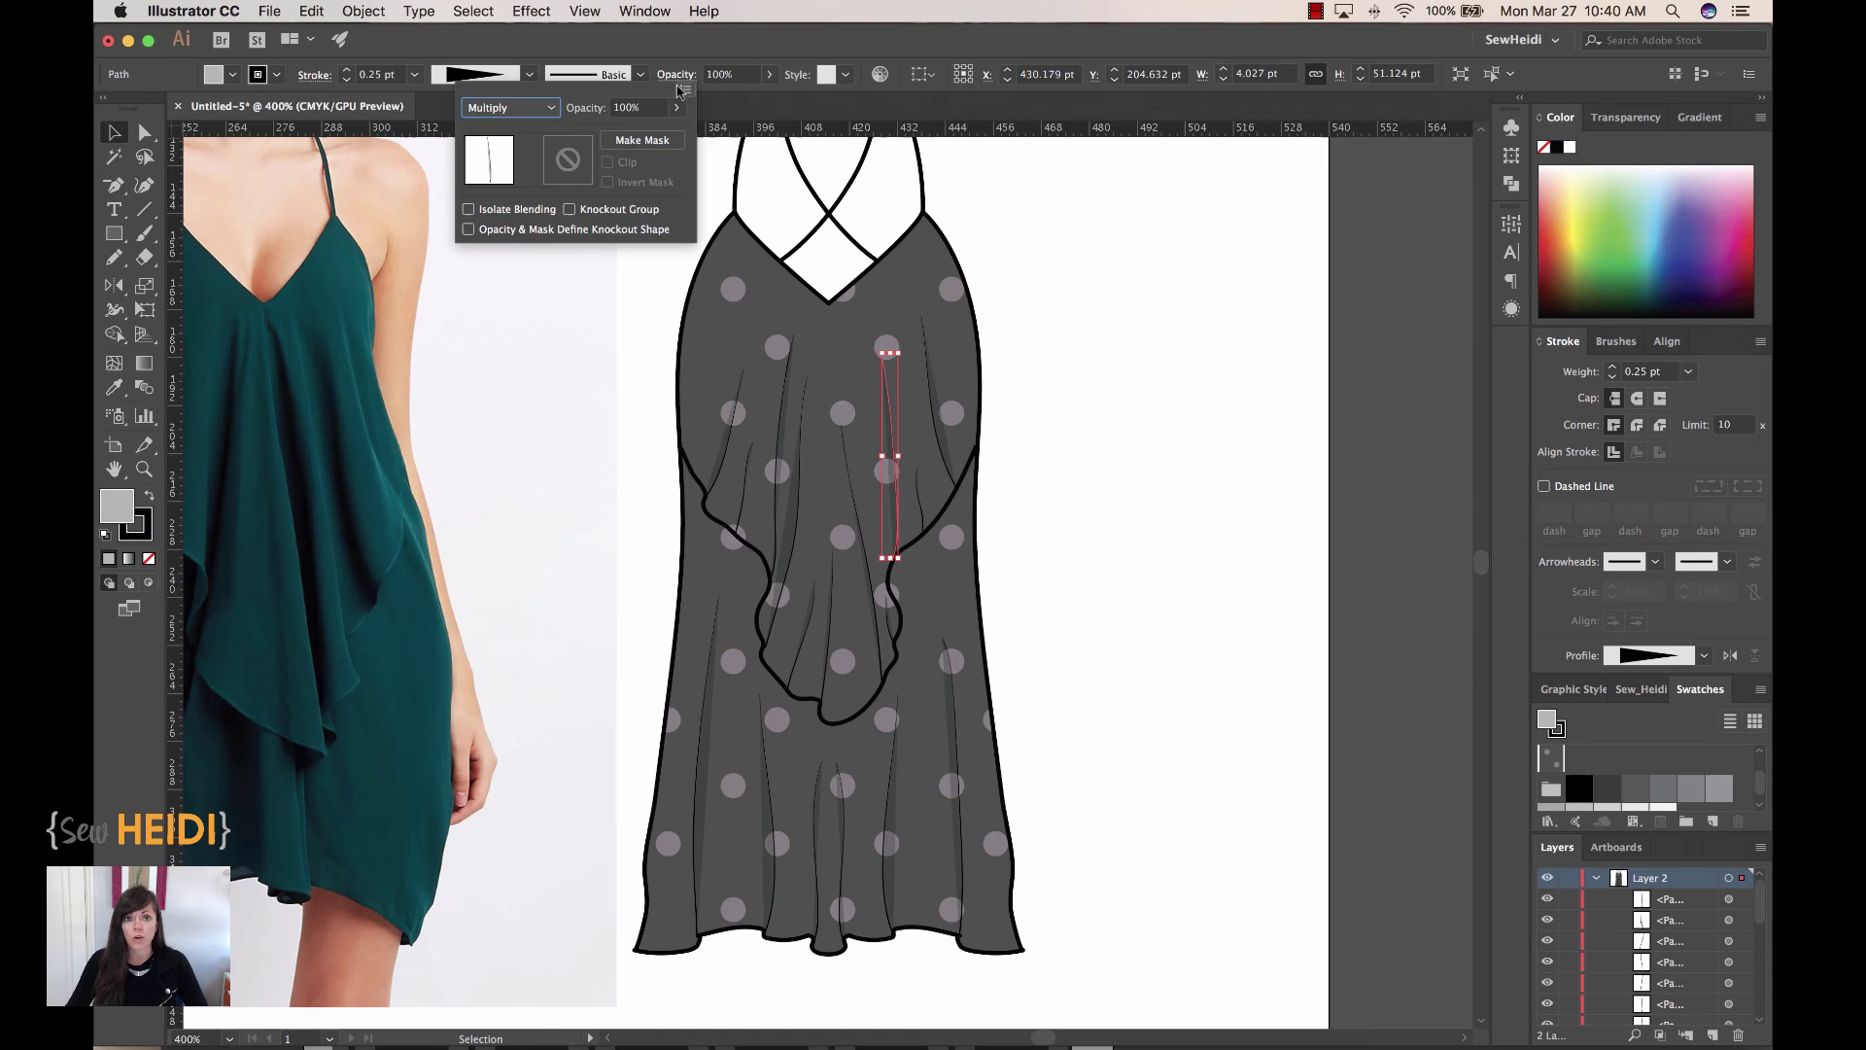
left_click(687, 78)
left_click(1056, 304)
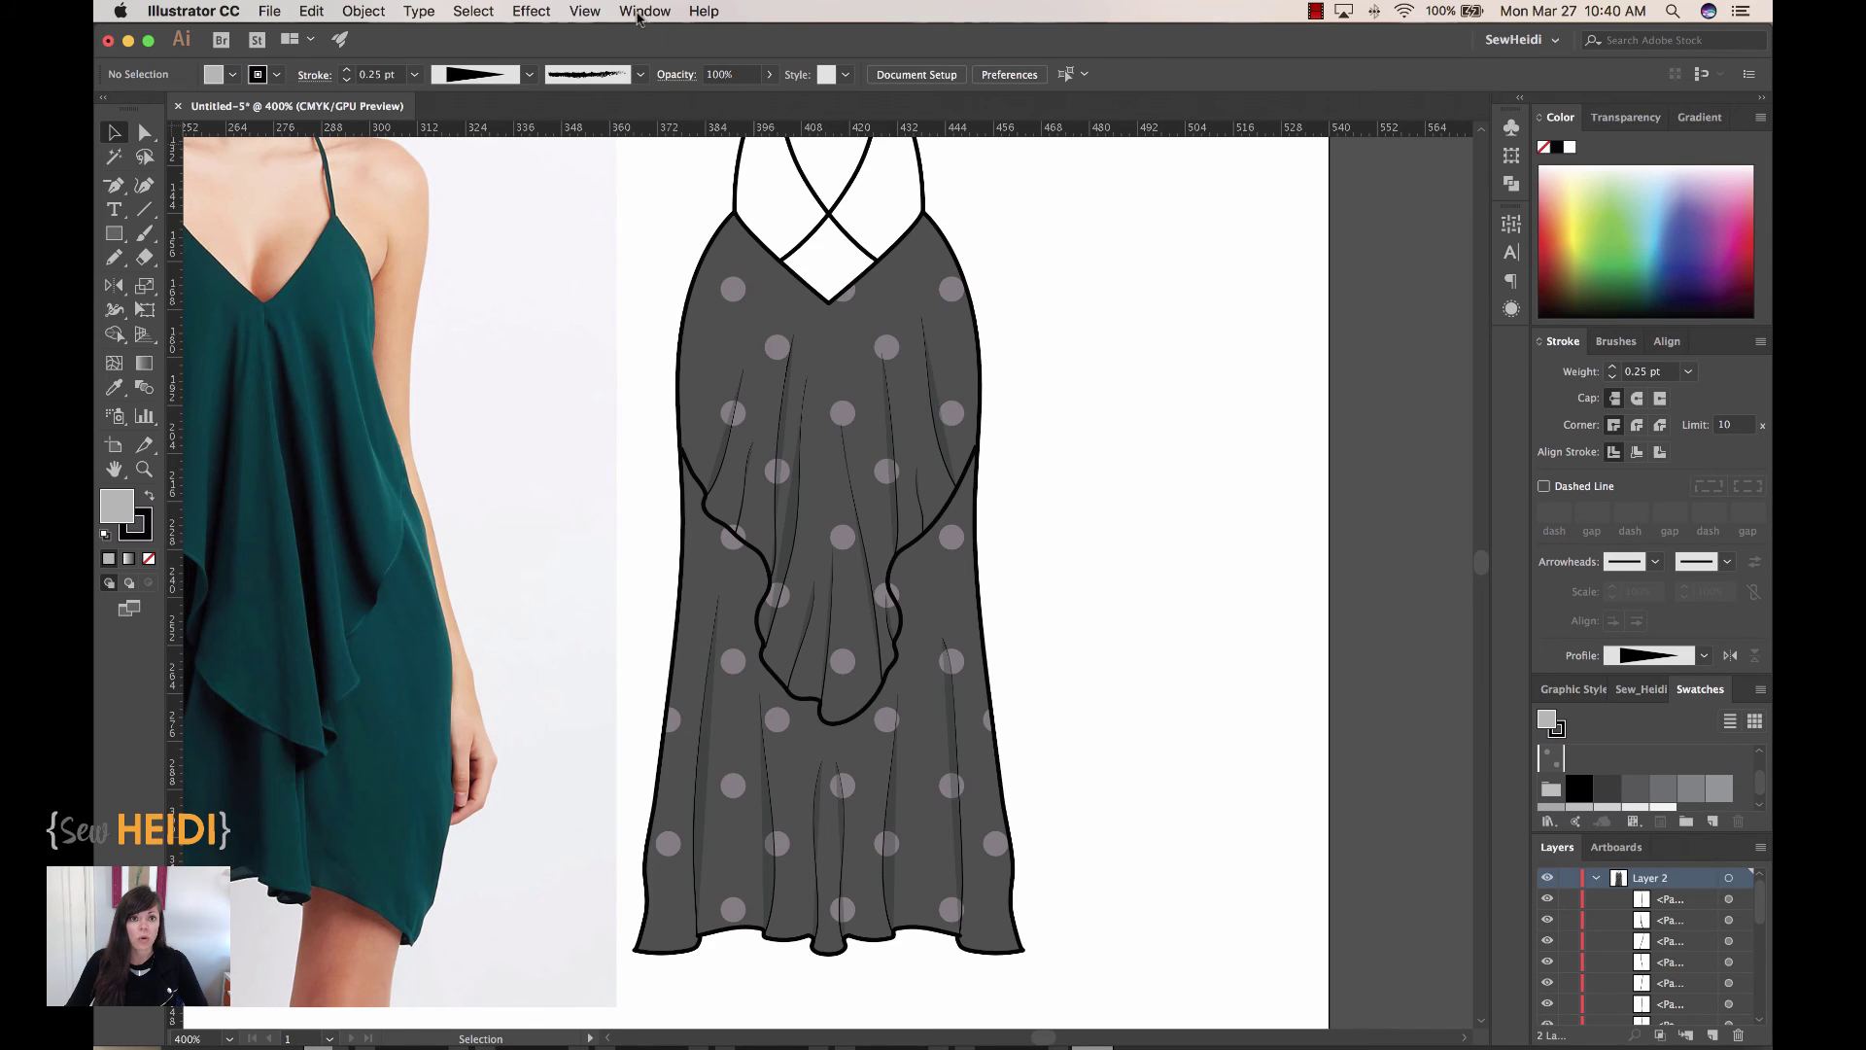
Step: Show the Transparency panel floating over the canvas and review its blend modes, leaving Multiply
left_click(641, 12)
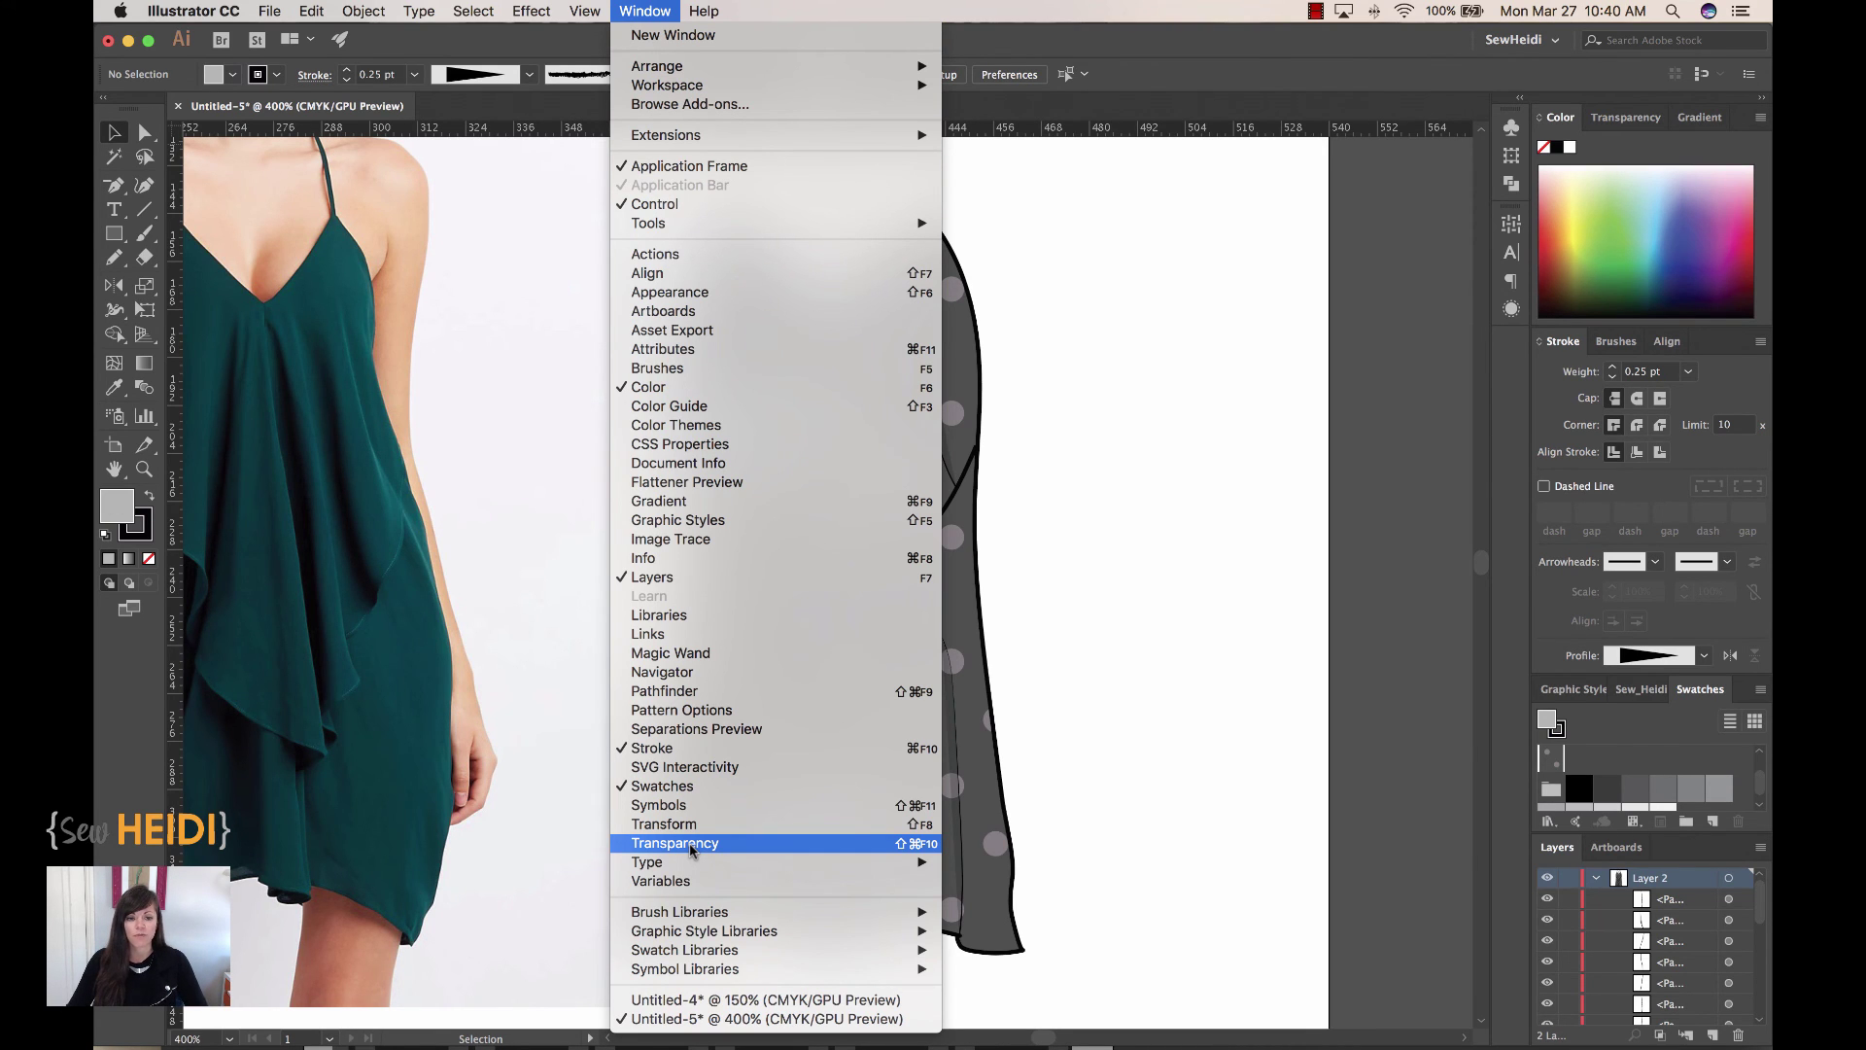
left_click(692, 846)
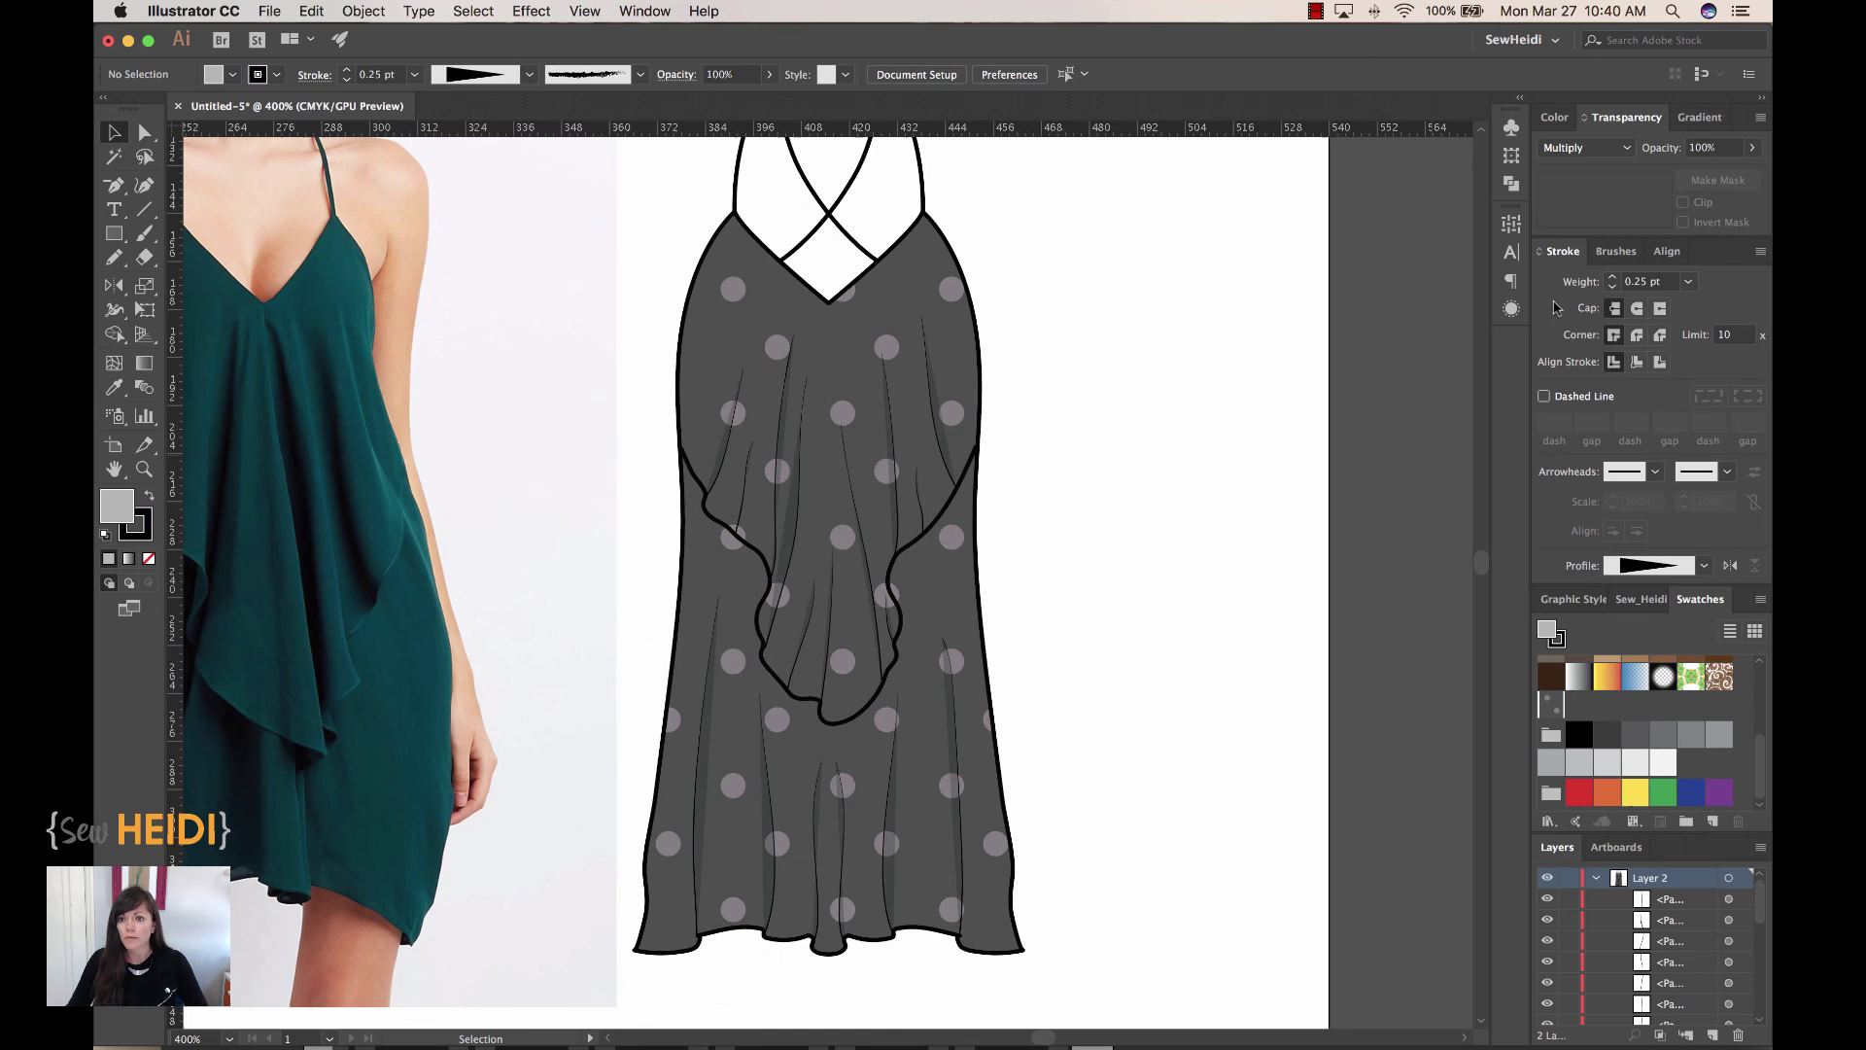
left_click_drag(1623, 116, 1203, 148)
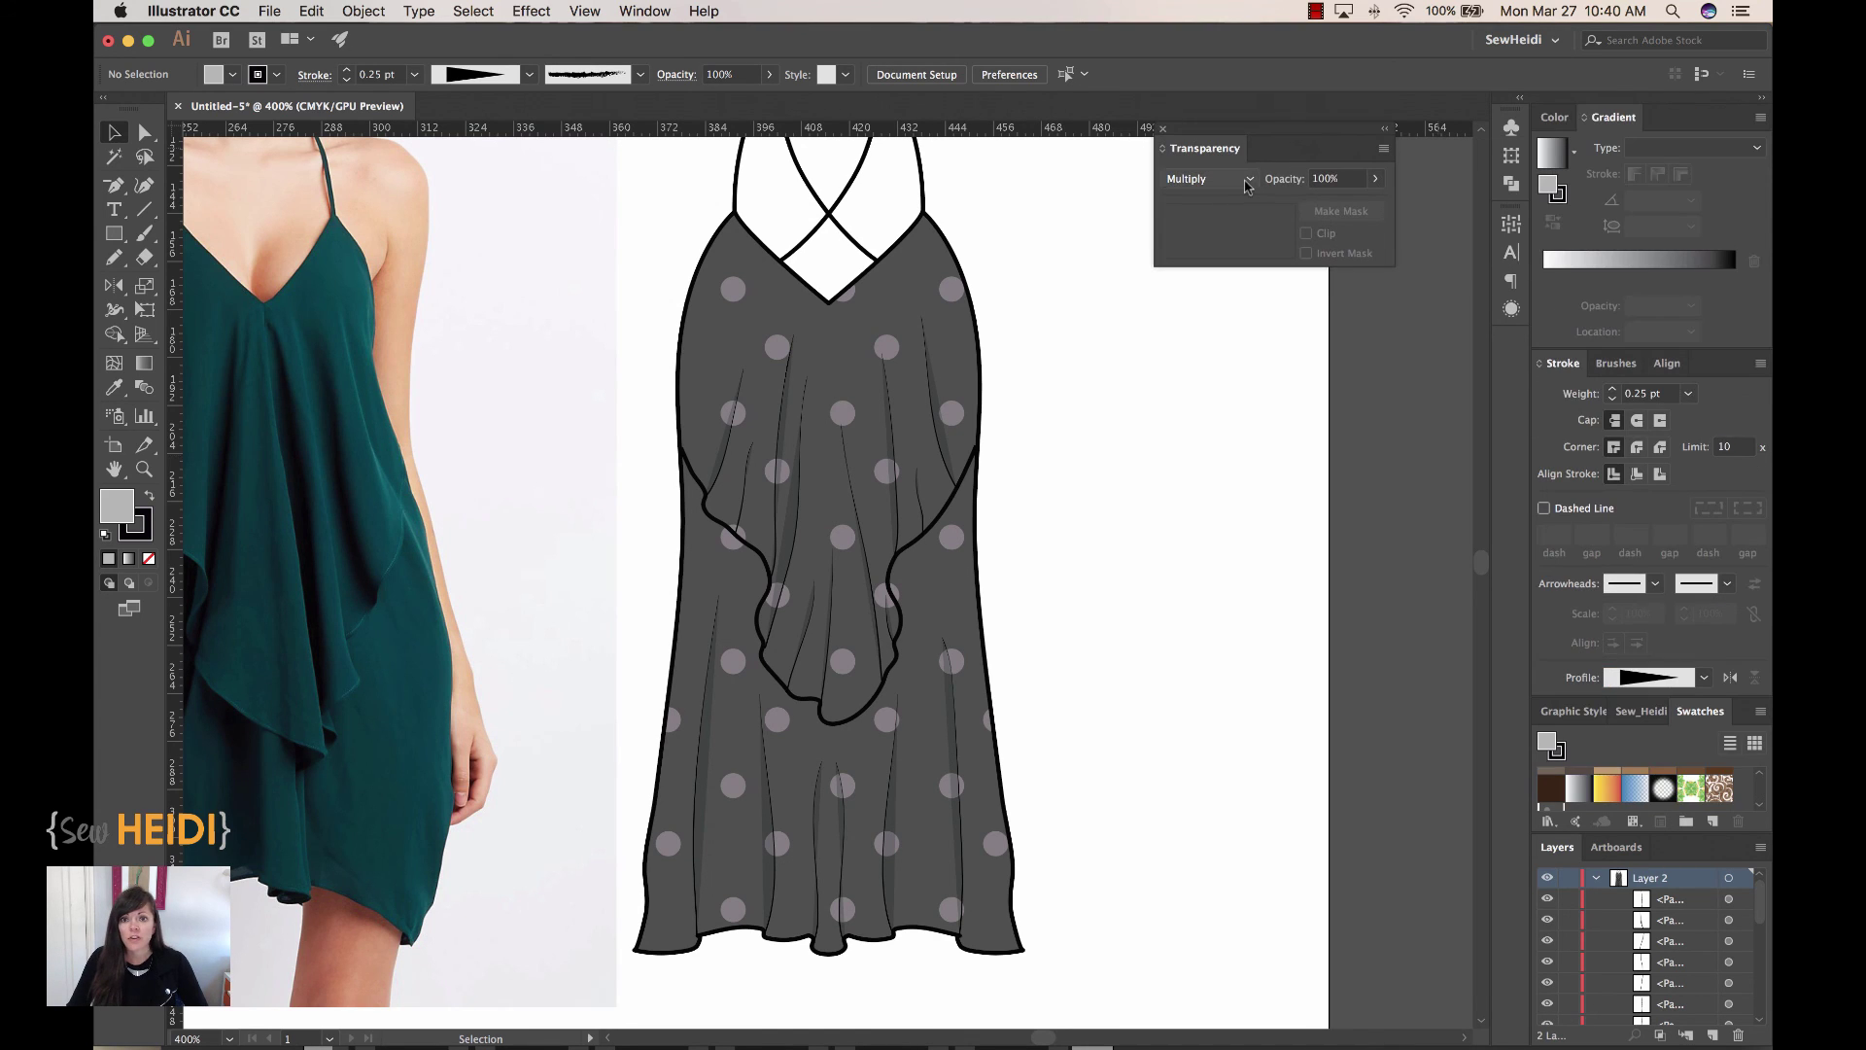
left_click(1250, 181)
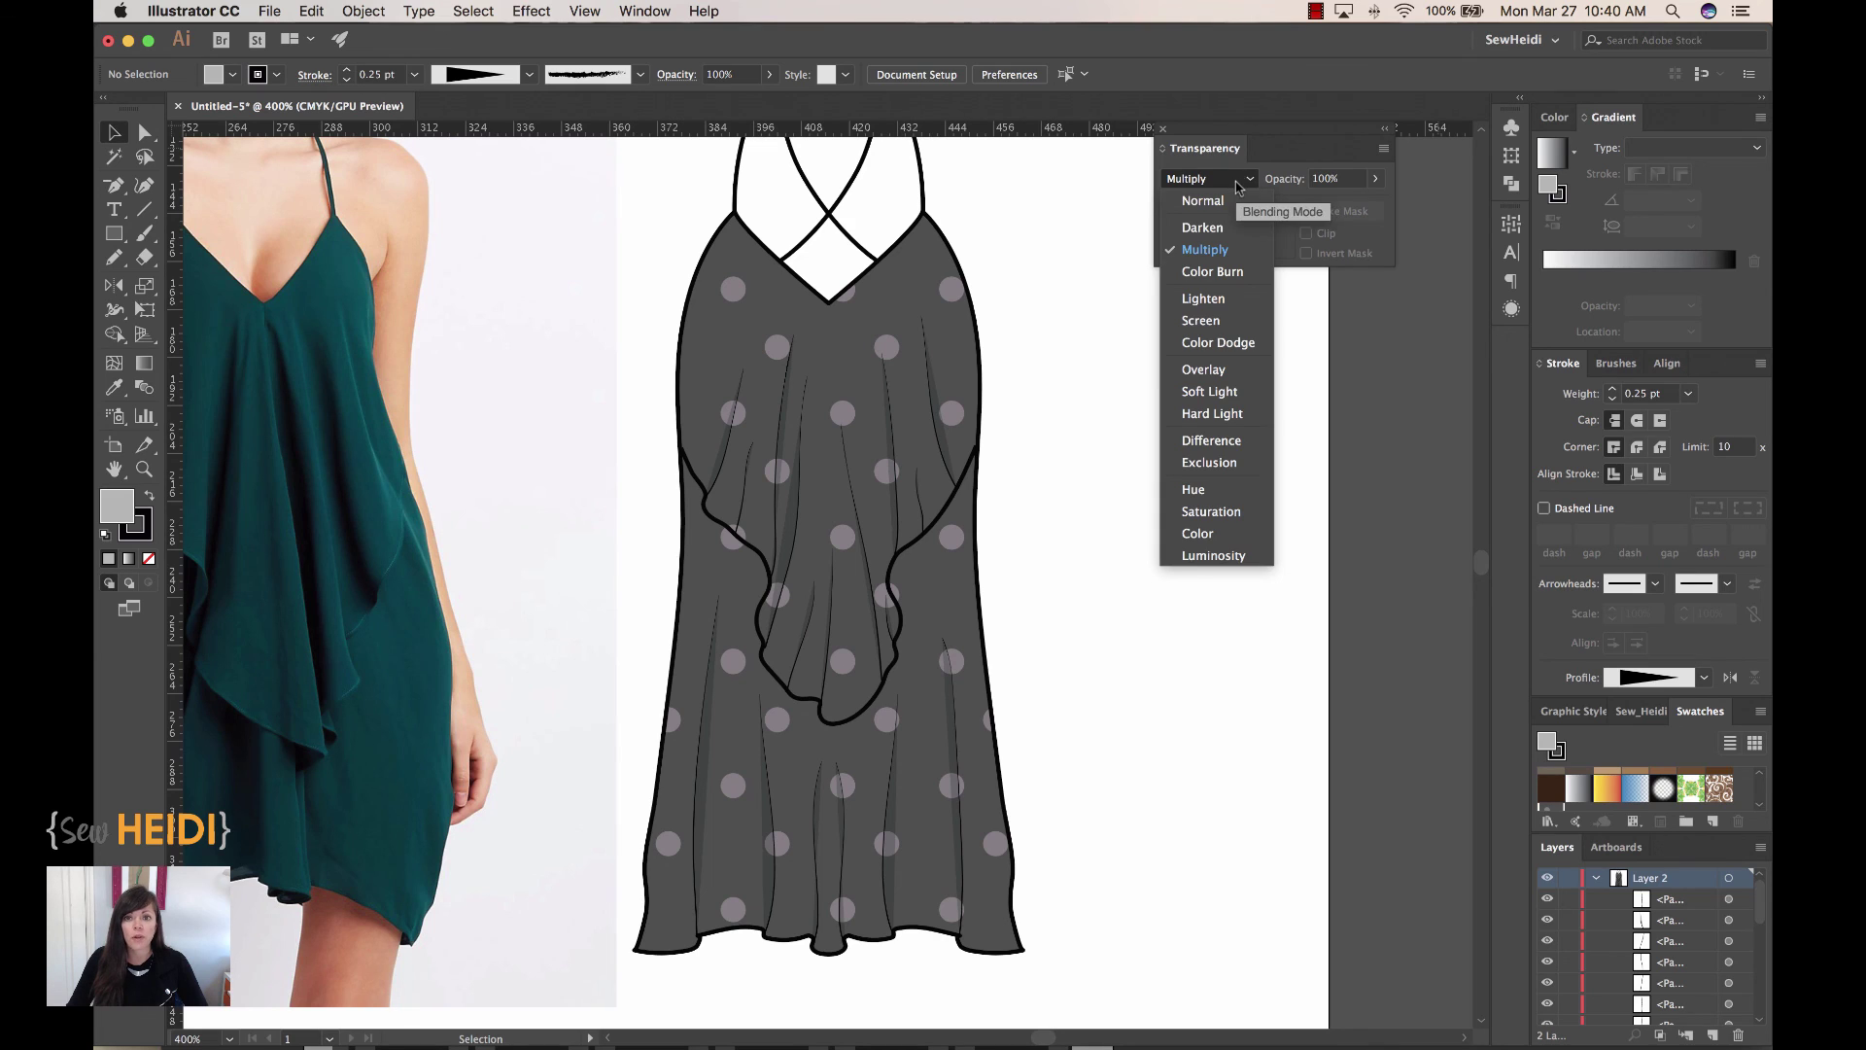
left_click(1283, 215)
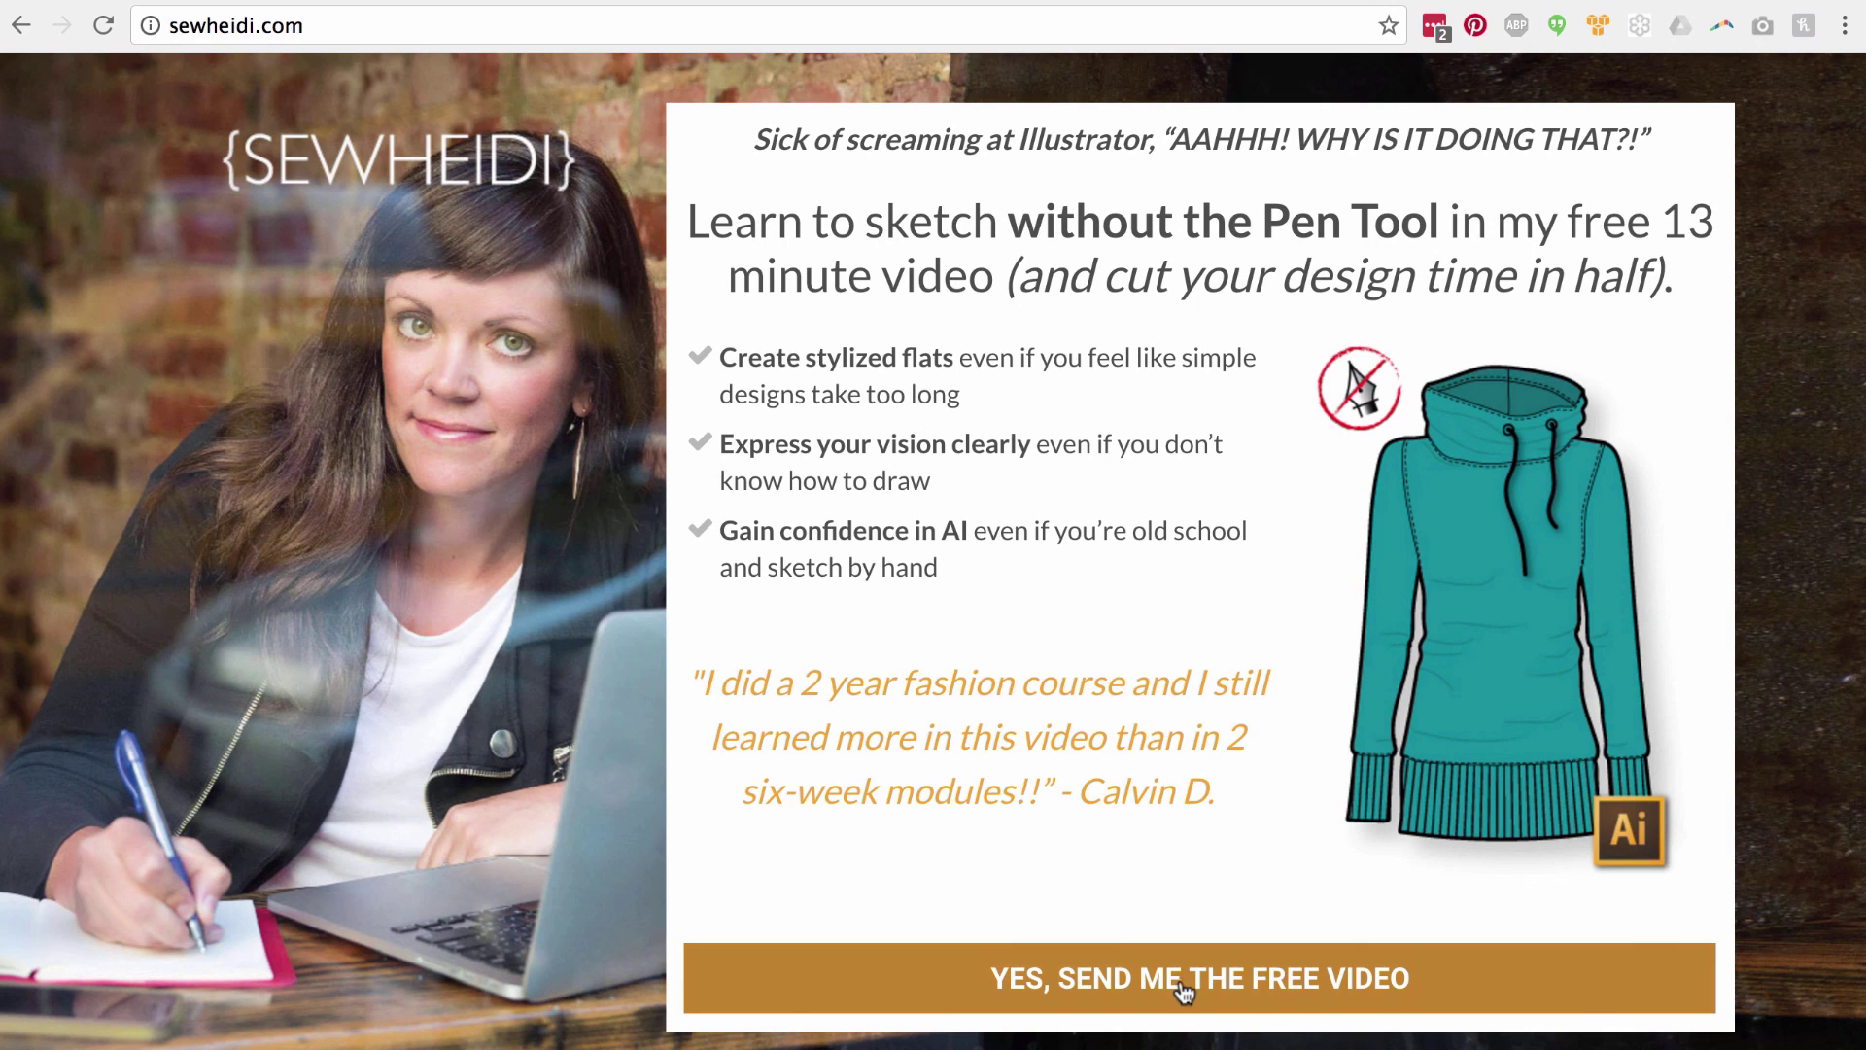
Step: Request the free sketching video and fill in the e-mail address on the sign-up form
left_click(1184, 991)
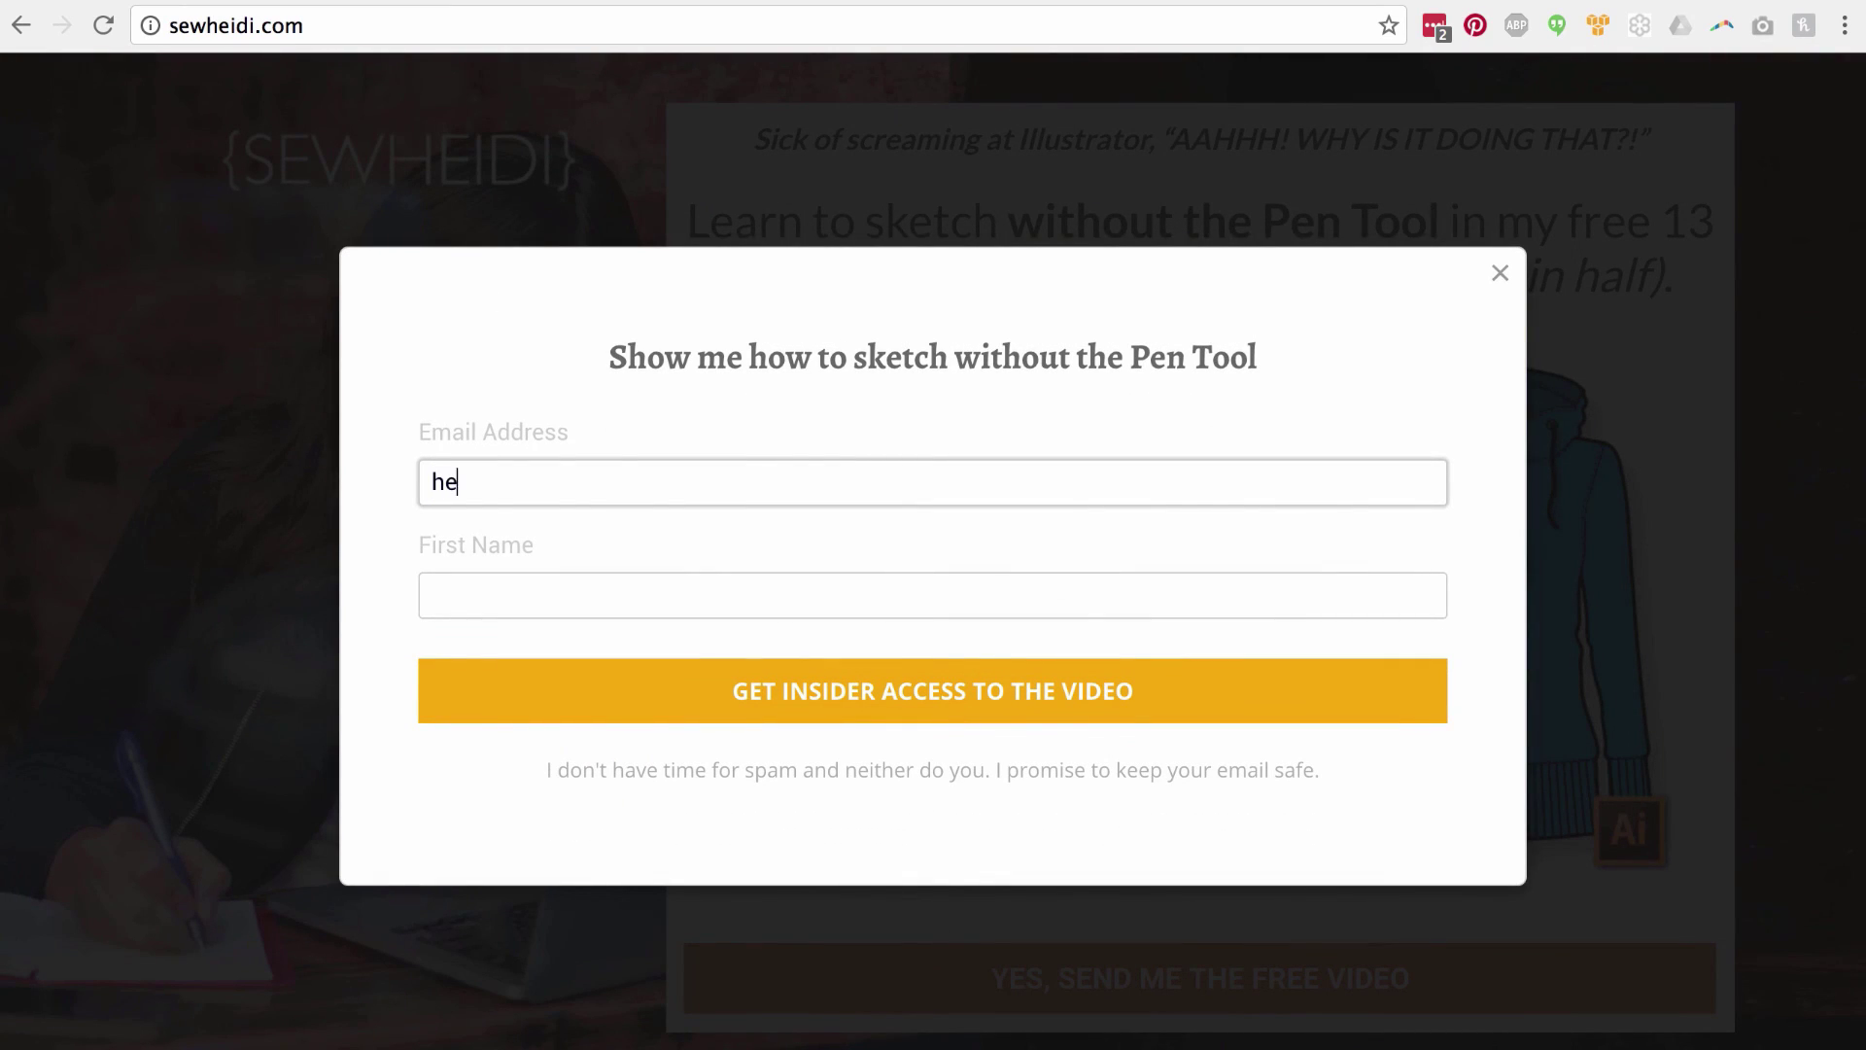
key("Tab")
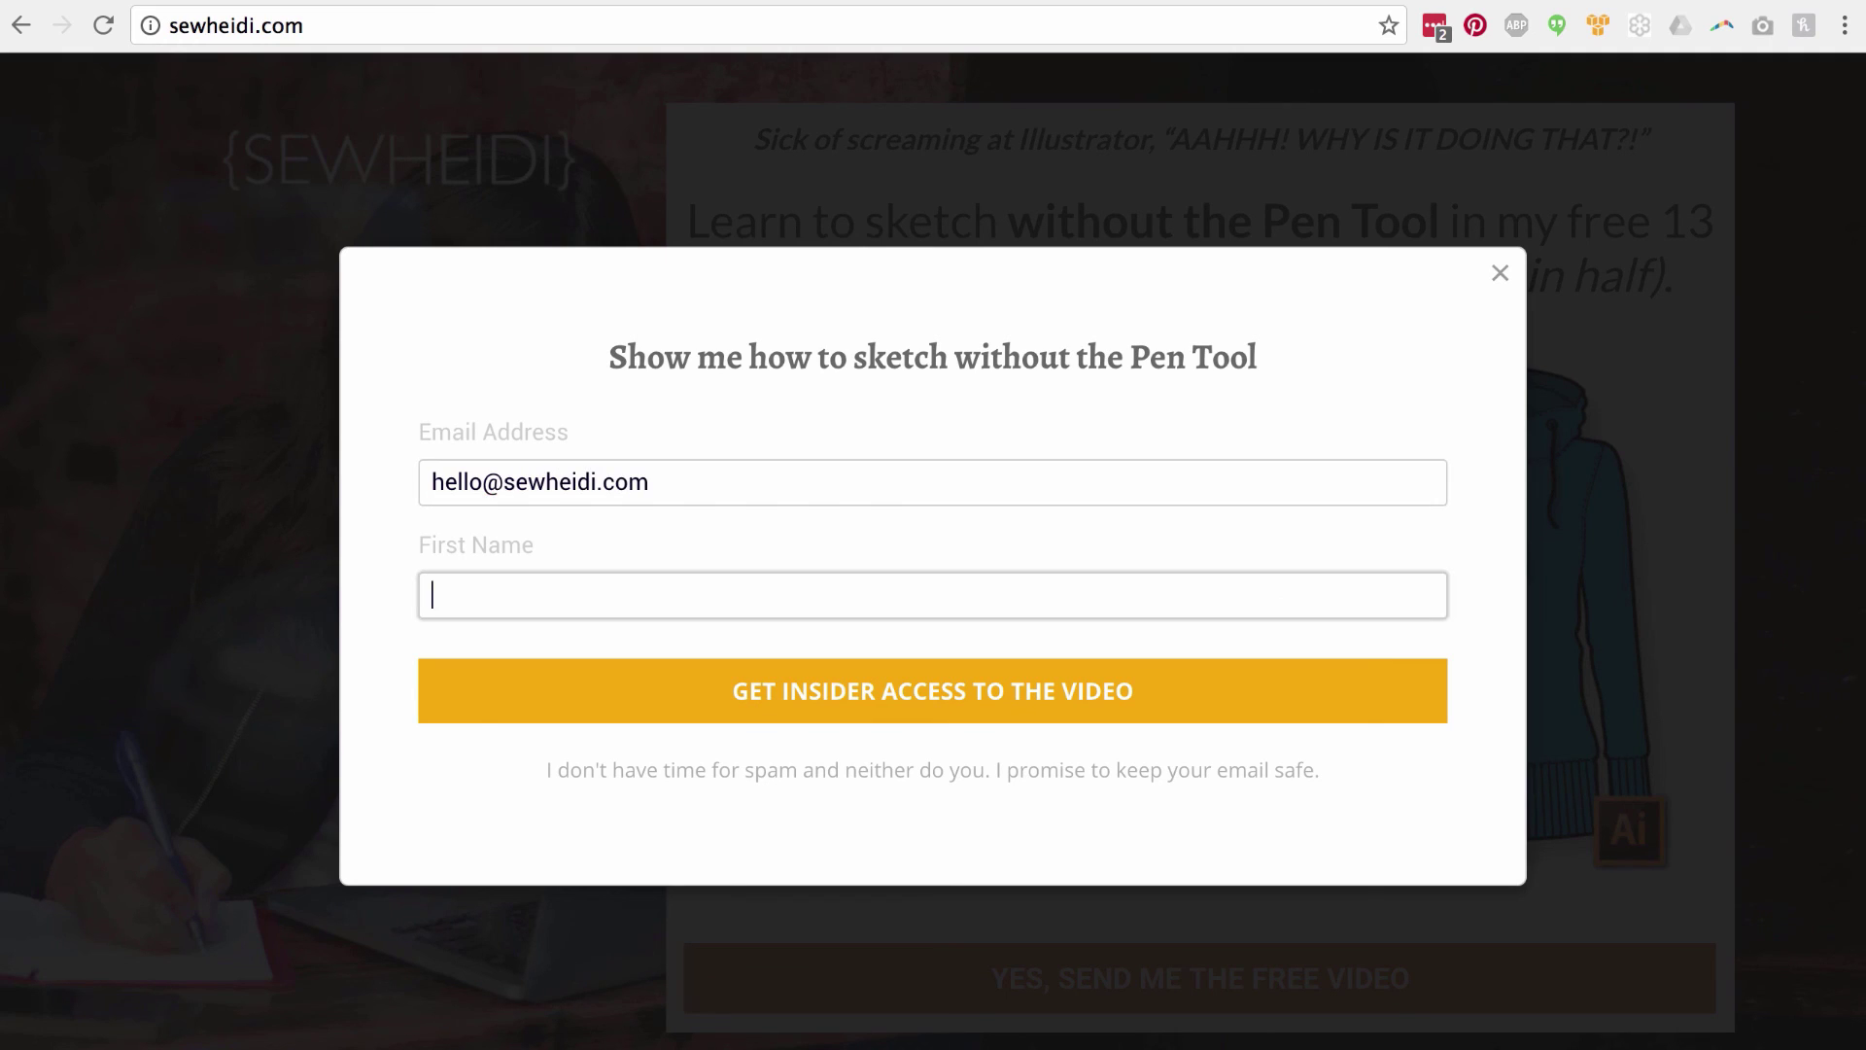